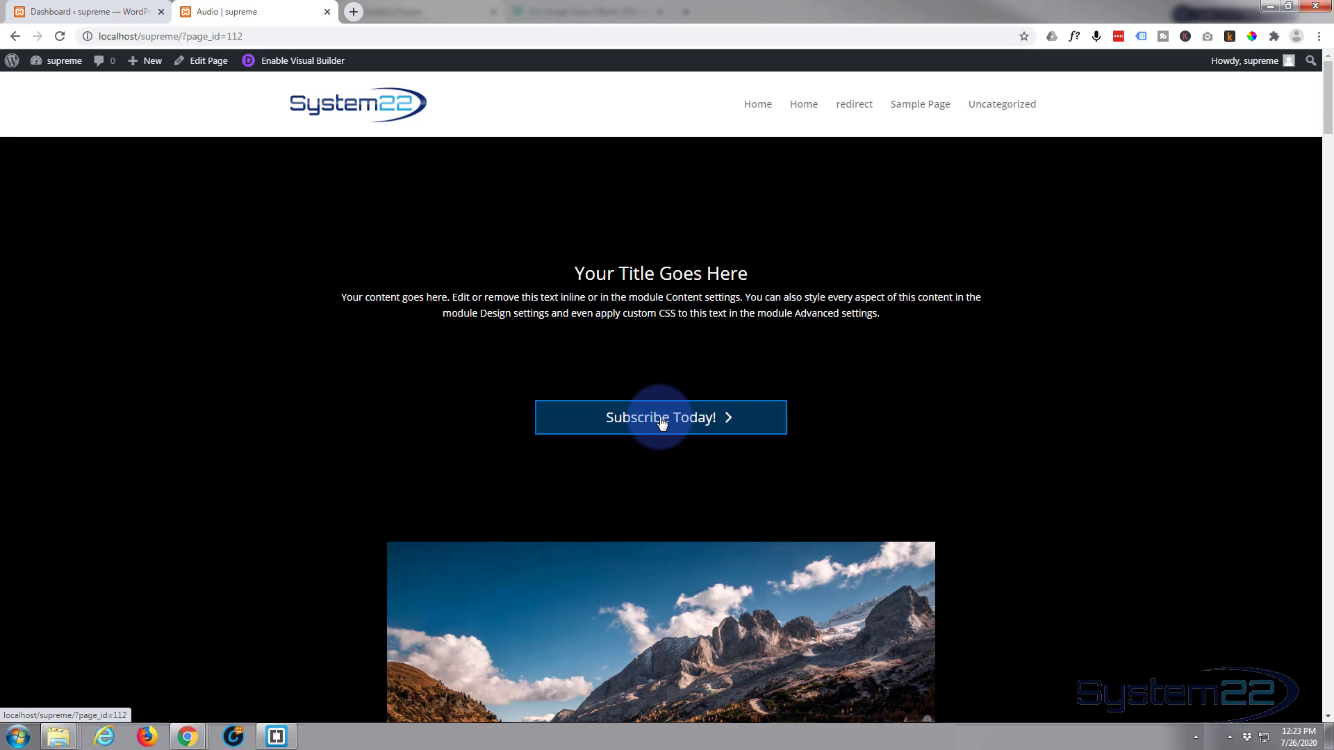
Preview the old button's popup, then delete the Subscribe Today! button module.
{"action": "left_click", "coordinate": [661, 421]}
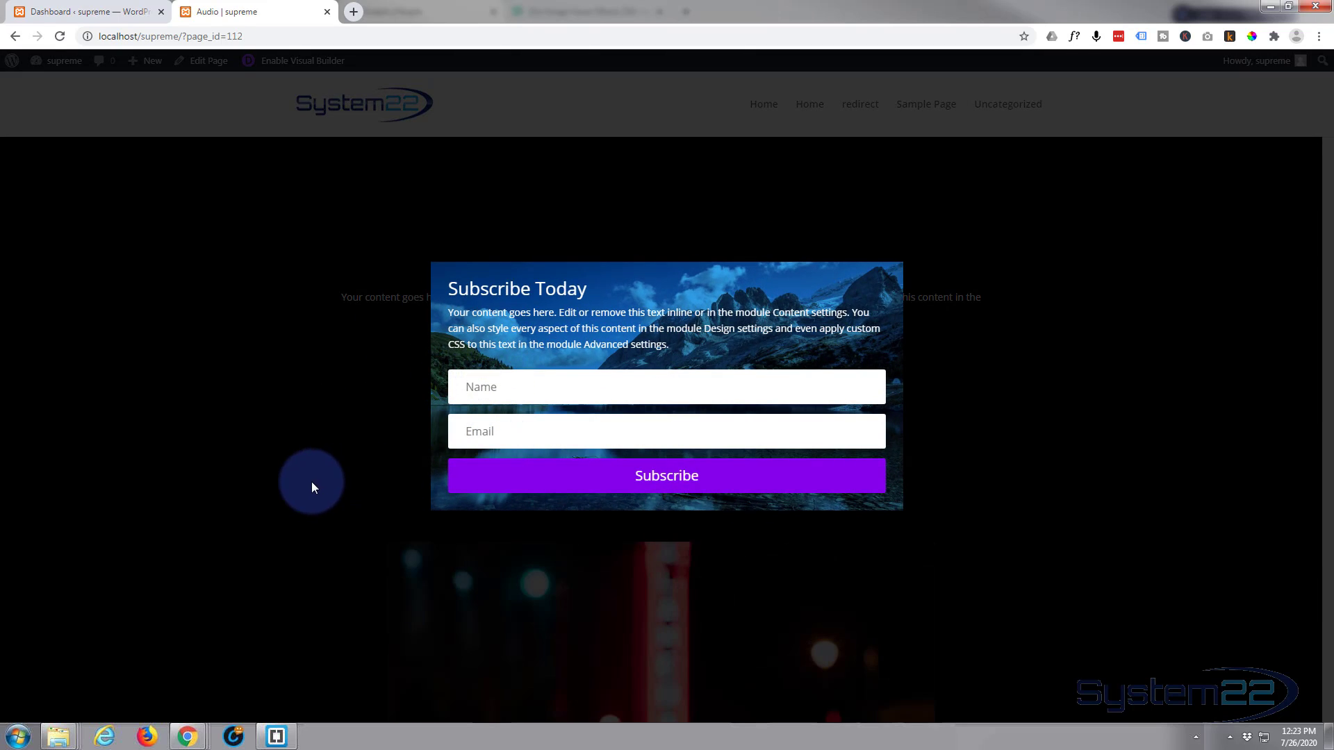
{"action": "left_click", "coordinate": [198, 413]}
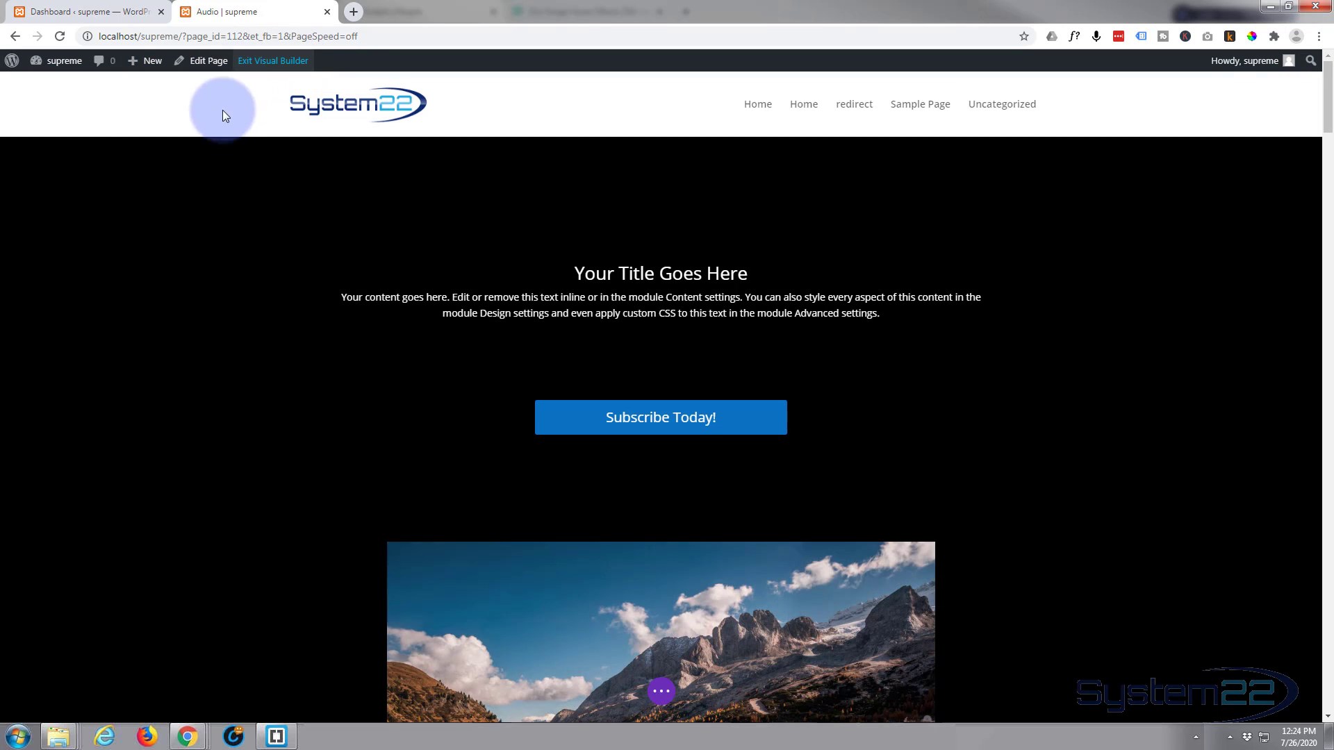
{"action": "mouse_move", "coordinate": [447, 426]}
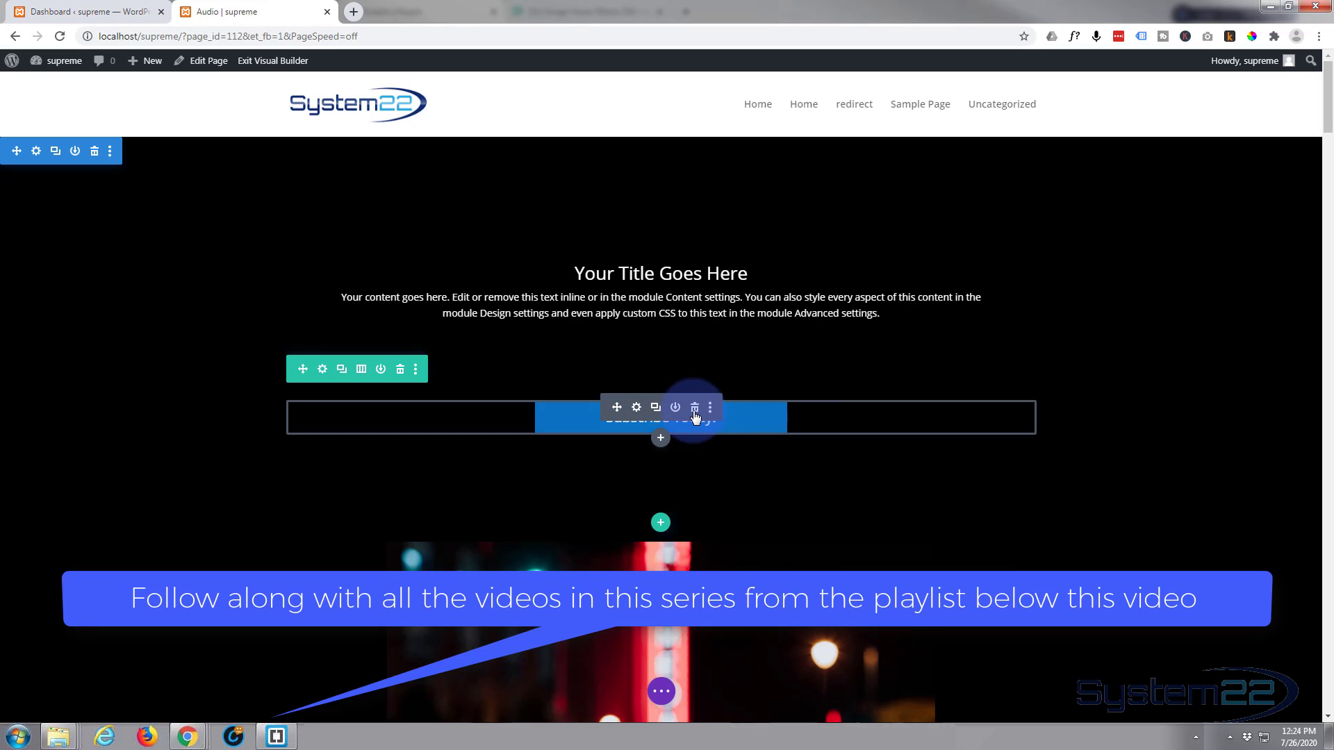
{"action": "left_click", "coordinate": [695, 409]}
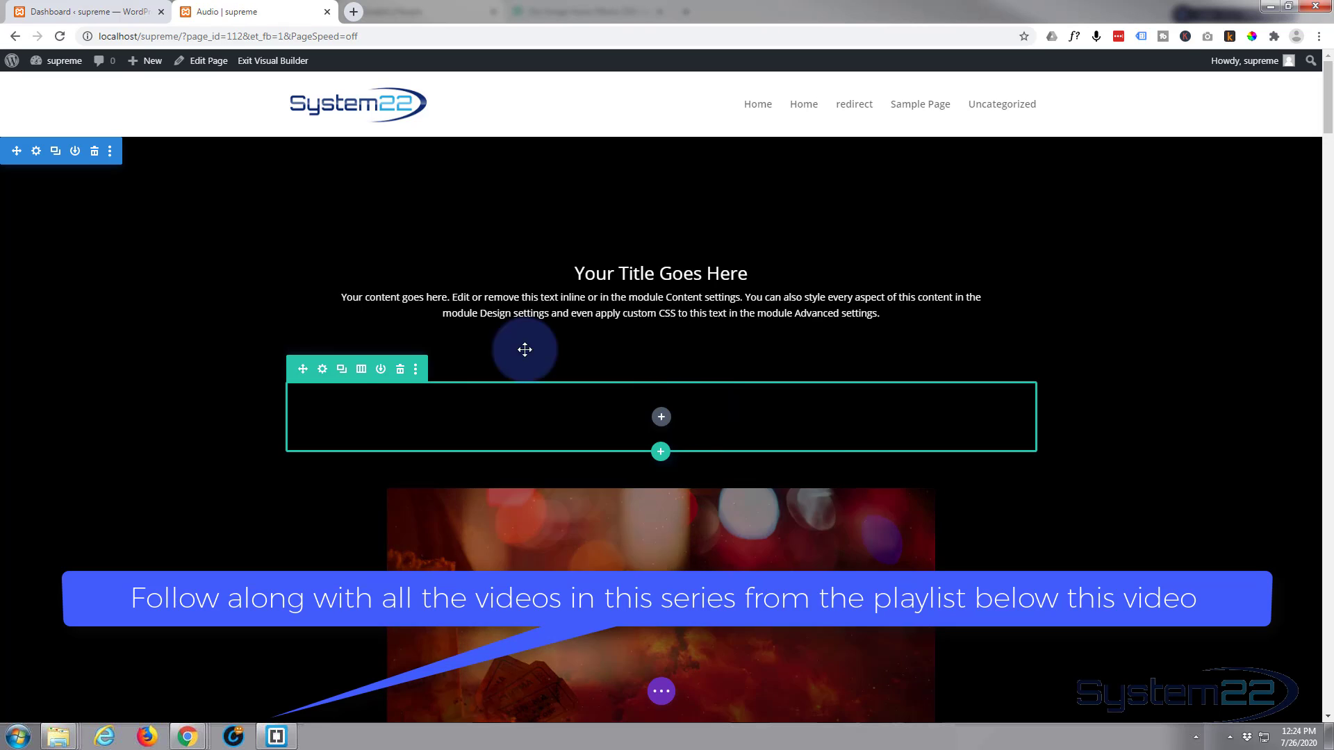
Confirm Enable Divi Popup is on in Divi Supreme Pro, then return to the Audio page.
{"action": "left_click", "coordinate": [83, 10]}
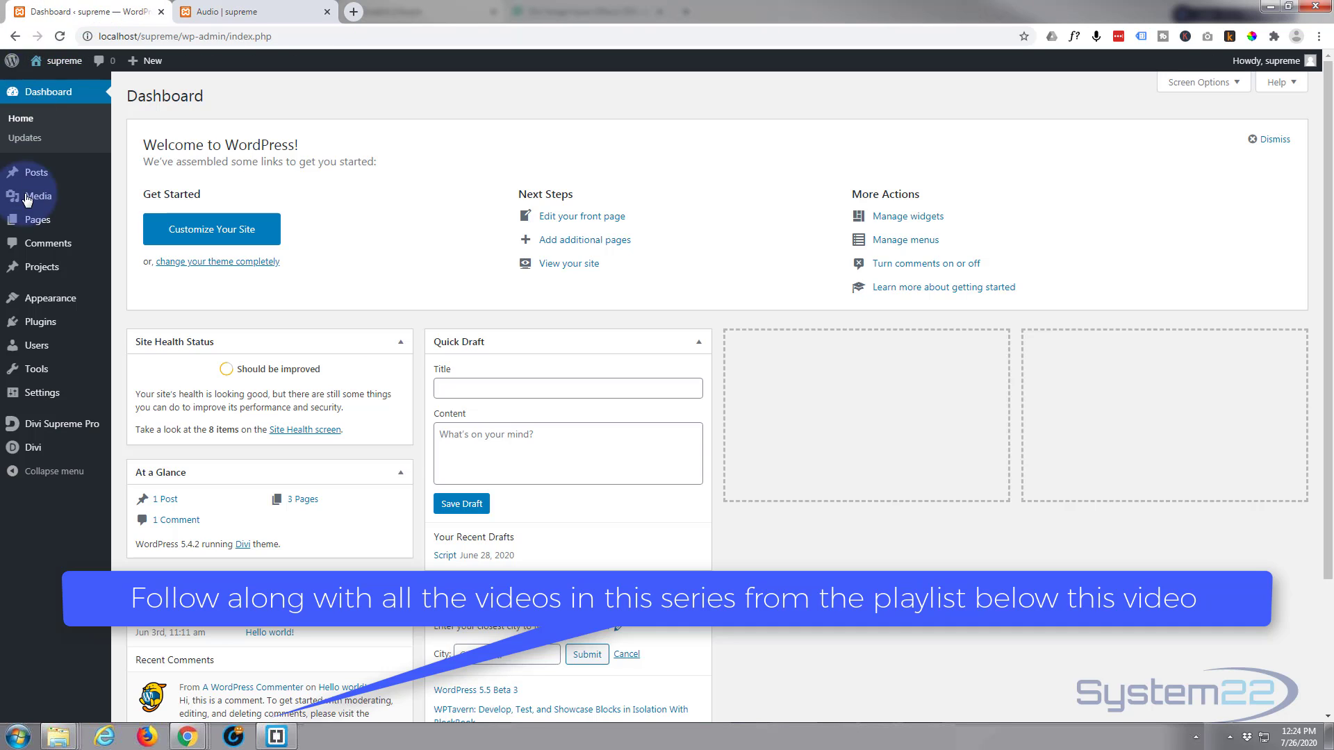
{"action": "mouse_move", "coordinate": [66, 427]}
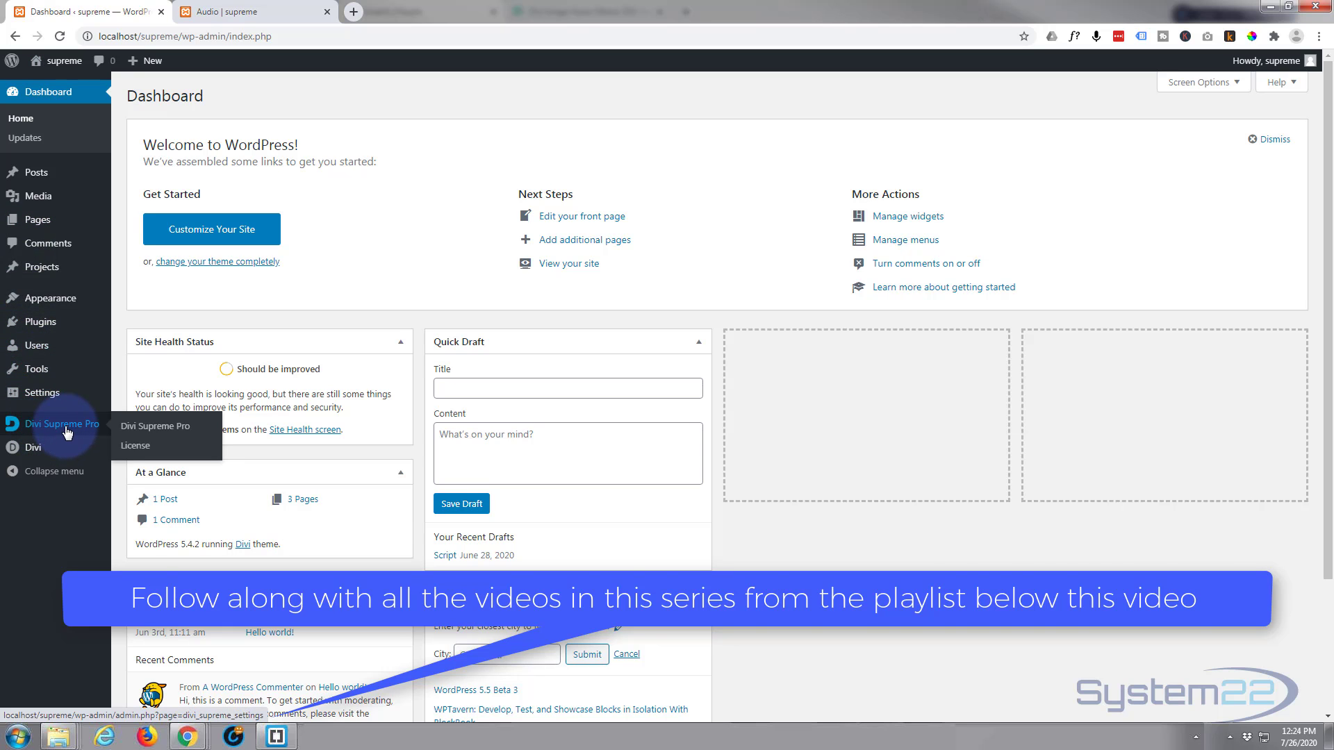
{"action": "left_click", "coordinate": [66, 428]}
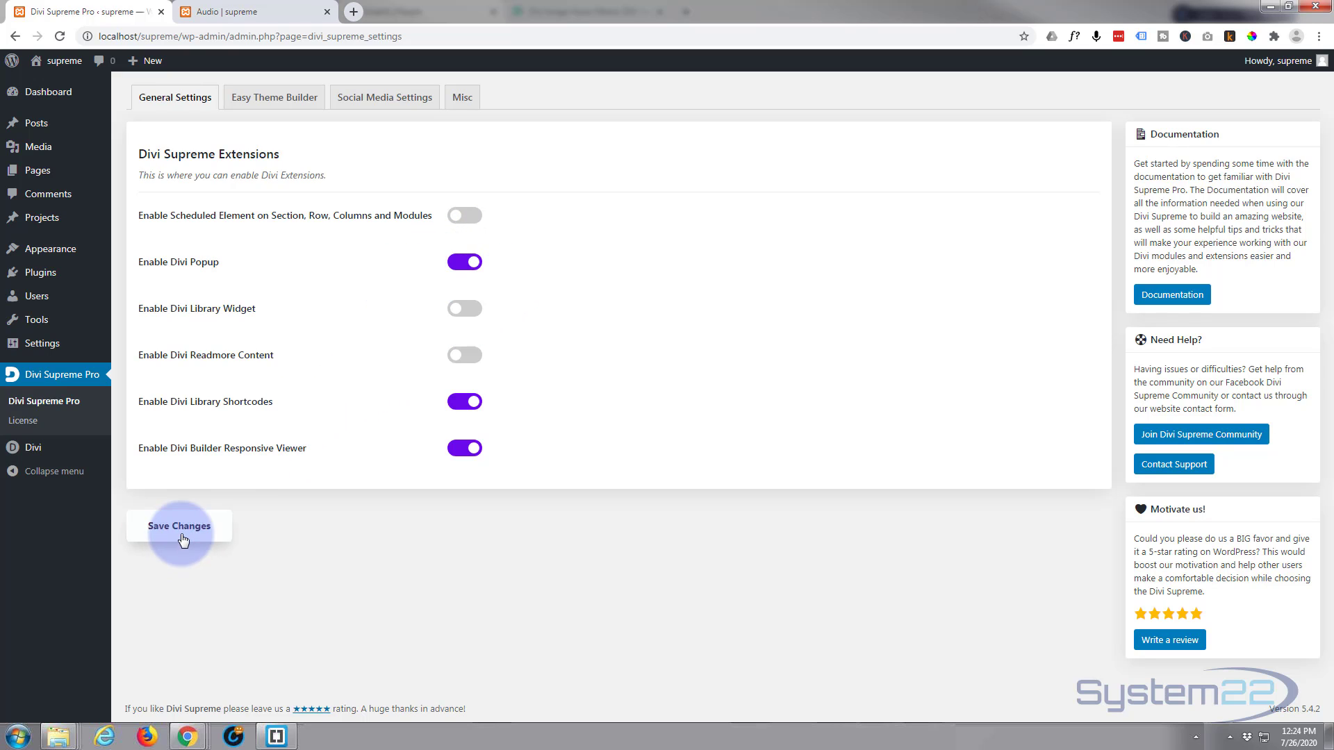
{"action": "left_click", "coordinate": [250, 12]}
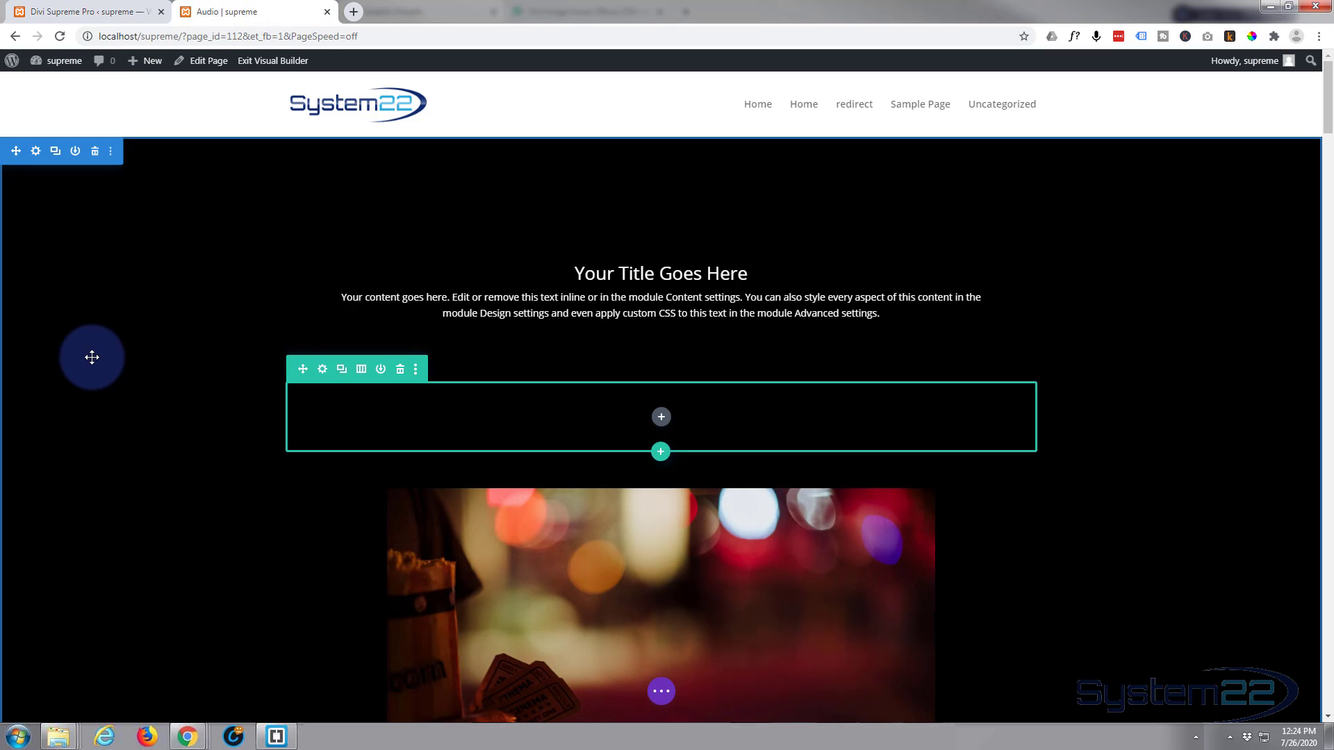
Insert an Email Optin module into the empty row below the title text.
{"action": "left_click", "coordinate": [661, 419]}
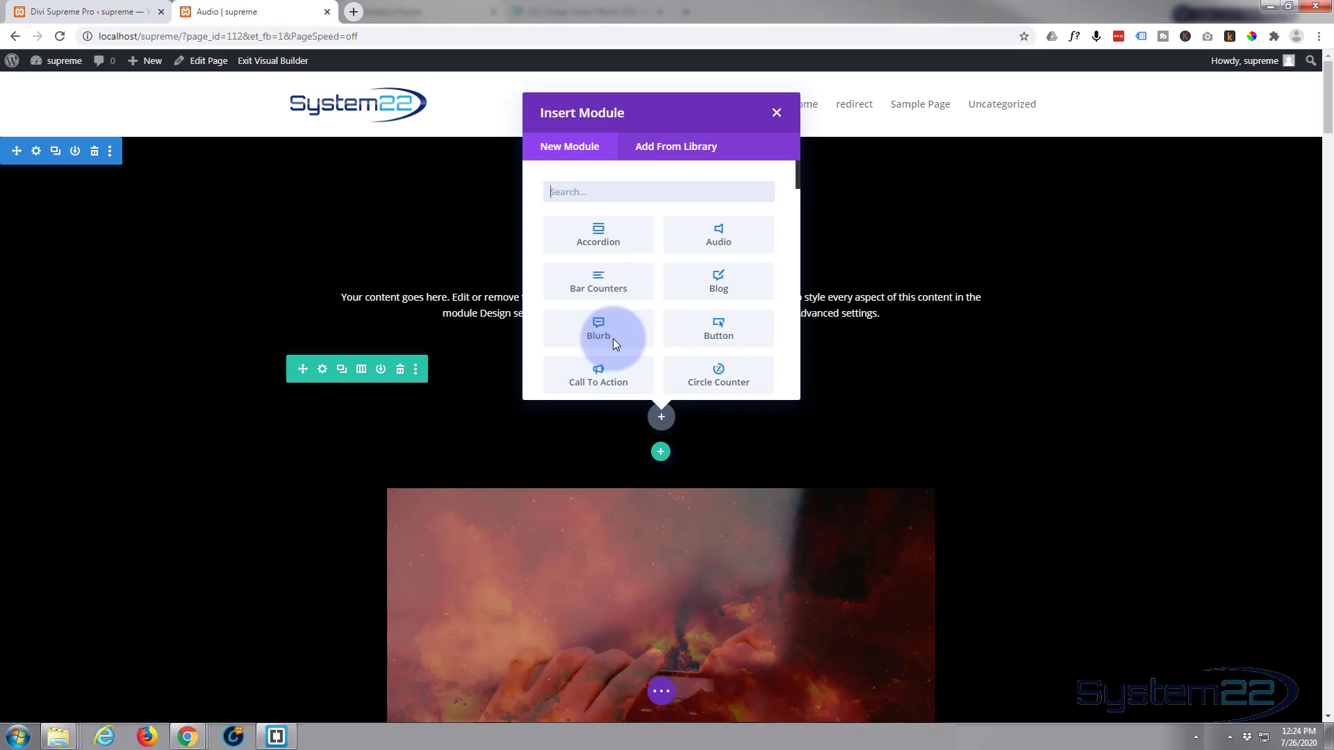
{"action": "scroll", "coordinate": [607, 251], "scroll_direction": "down", "scroll_amount": 2}
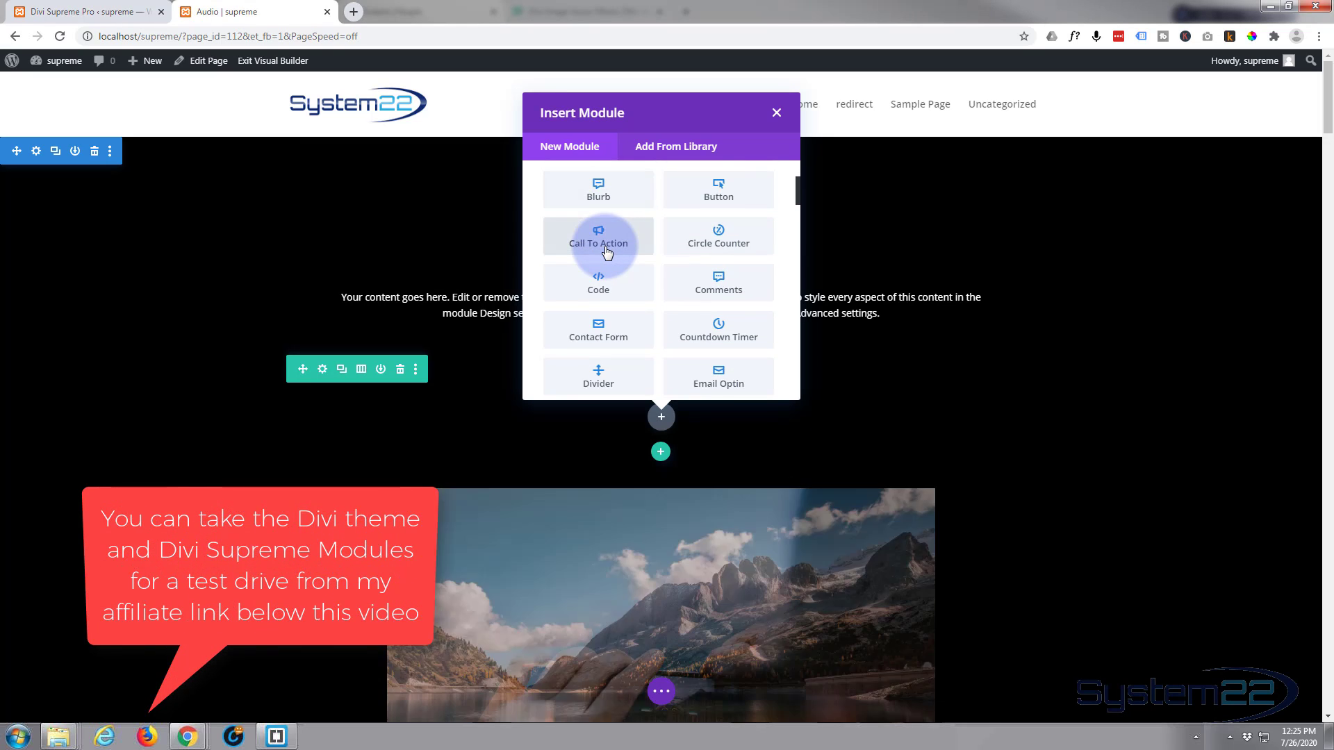
{"action": "scroll", "coordinate": [607, 253], "scroll_direction": "down", "scroll_amount": 3}
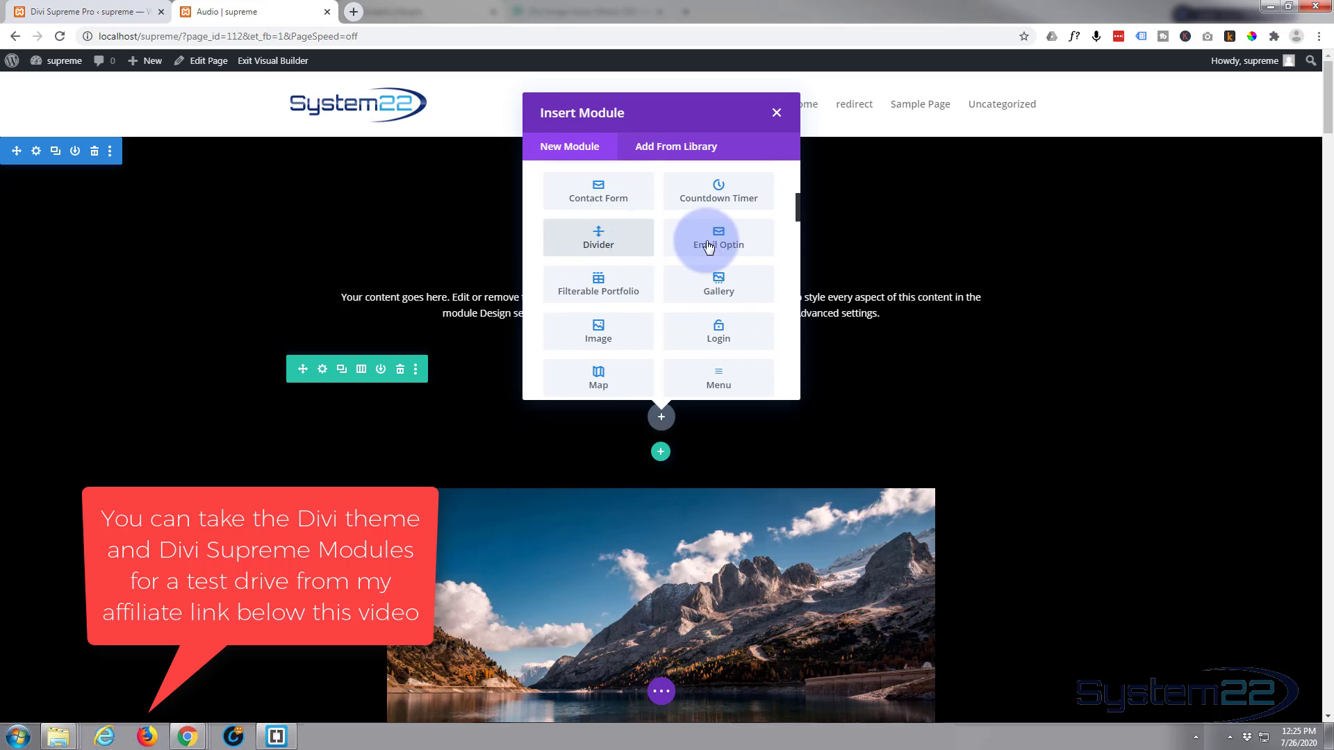
{"action": "left_click", "coordinate": [718, 239]}
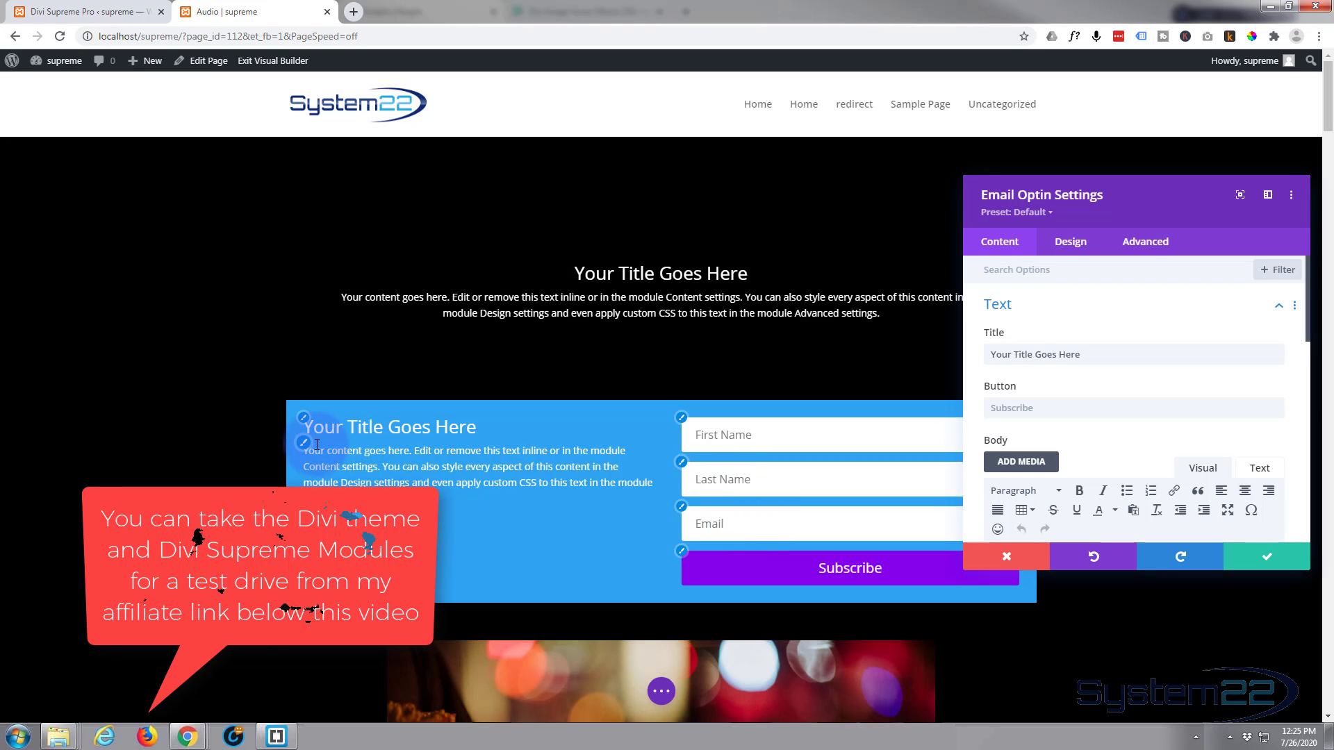
Change the opt-in heading to 'Subscribe!' and select the button label and body text.
{"action": "left_click_drag", "start_coordinate": [1089, 353], "coordinate": [959, 350]}
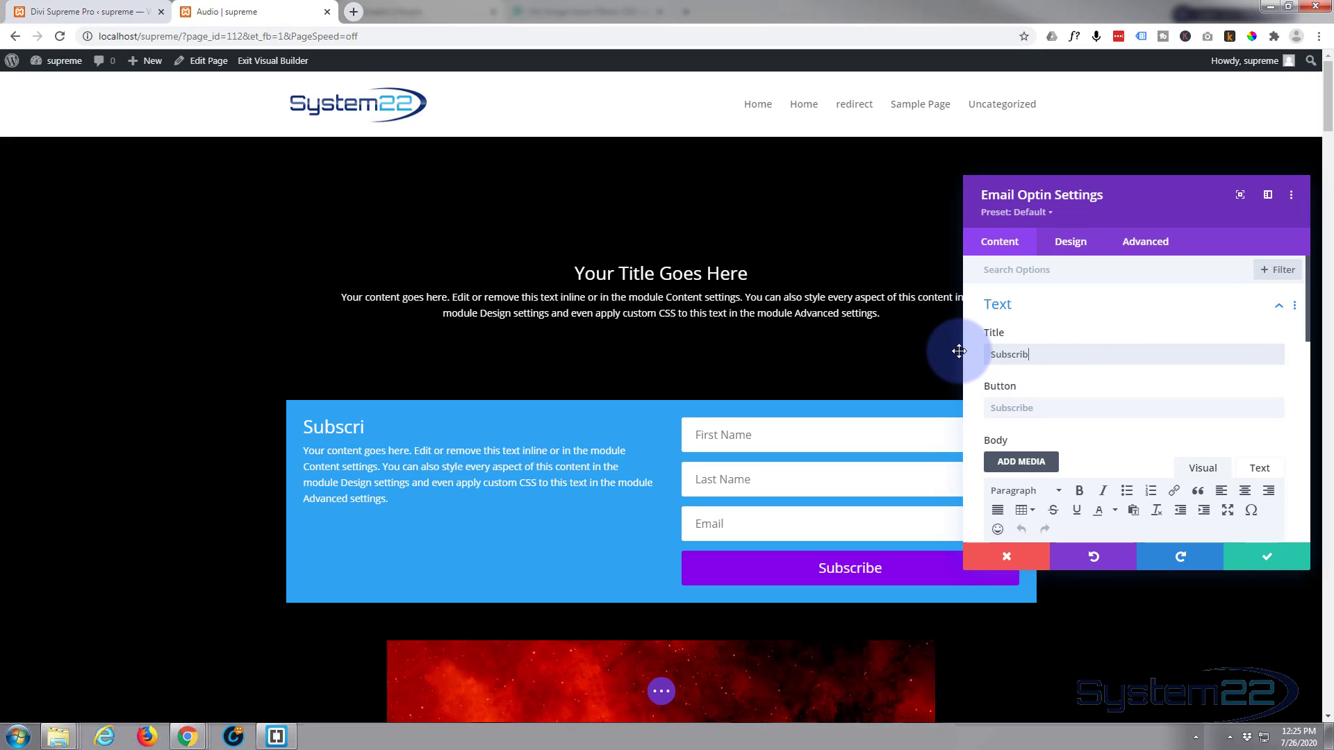
{"action": "type", "text": "Subscribe!"}
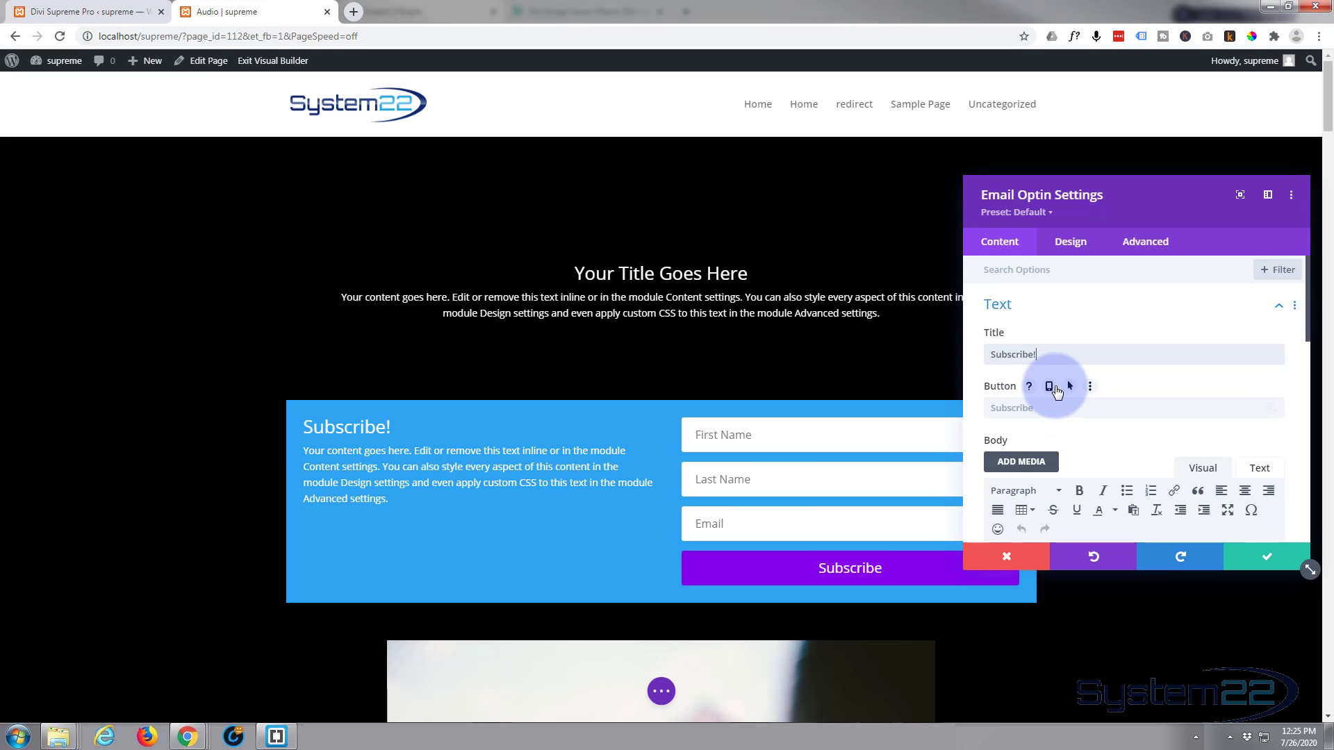
{"action": "left_click", "coordinate": [1020, 399]}
{"action": "left_click", "coordinate": [1106, 412]}
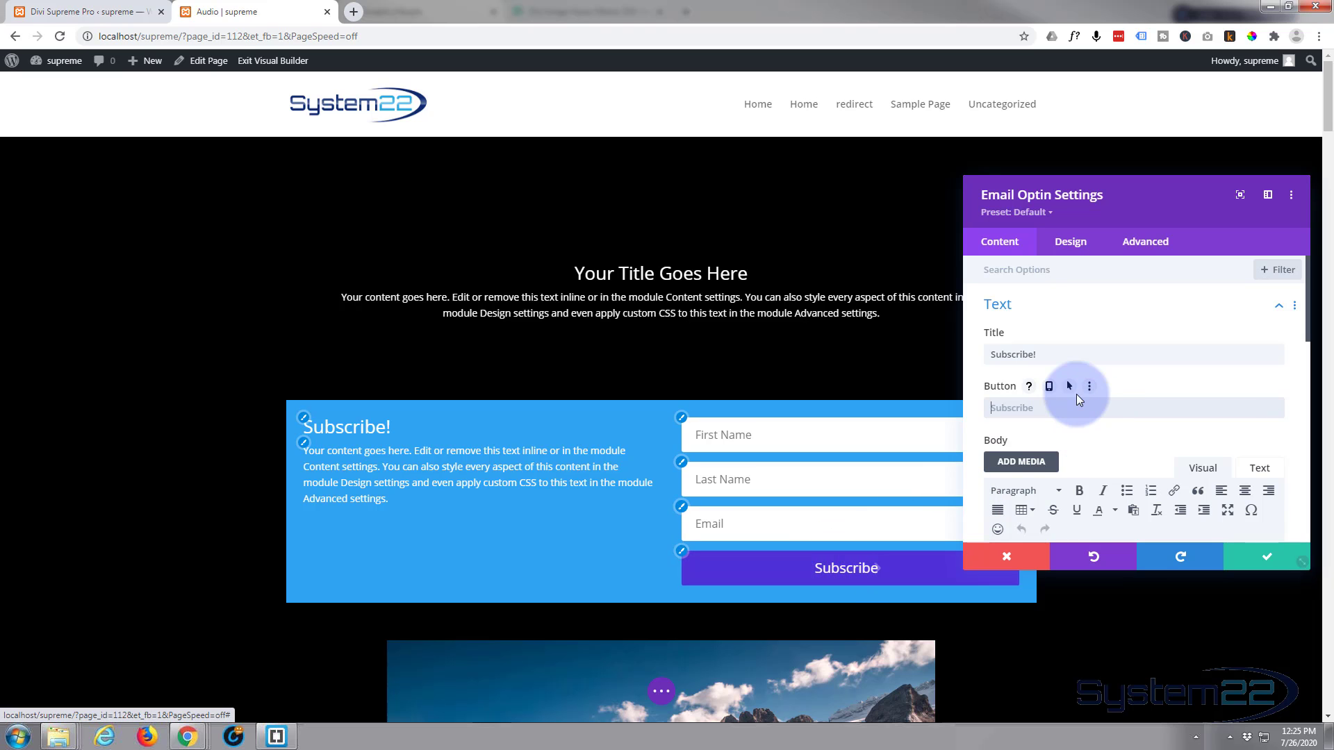
{"action": "scroll", "coordinate": [1074, 395], "scroll_direction": "down", "scroll_amount": 3}
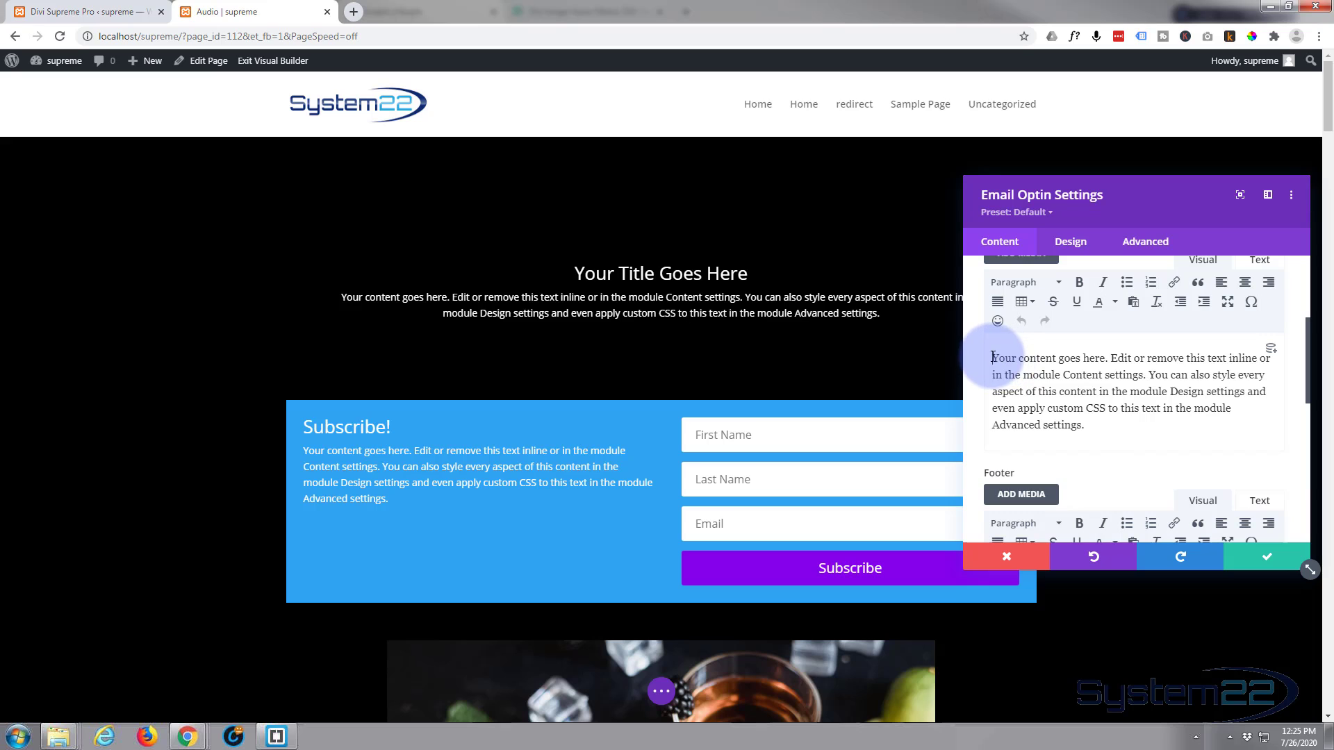
{"action": "left_click_drag", "start_coordinate": [992, 358], "coordinate": [1112, 423]}
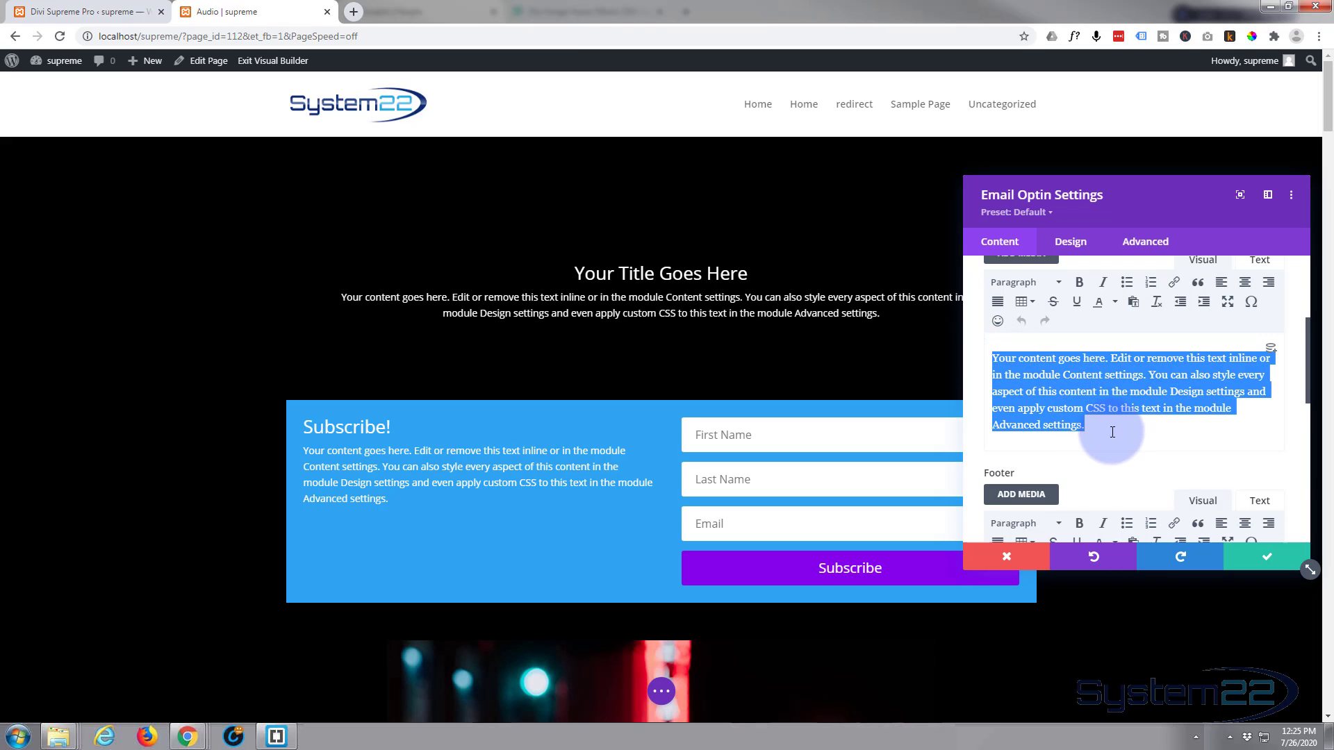
{"action": "scroll", "coordinate": [1112, 432], "scroll_direction": "up", "scroll_amount": 1}
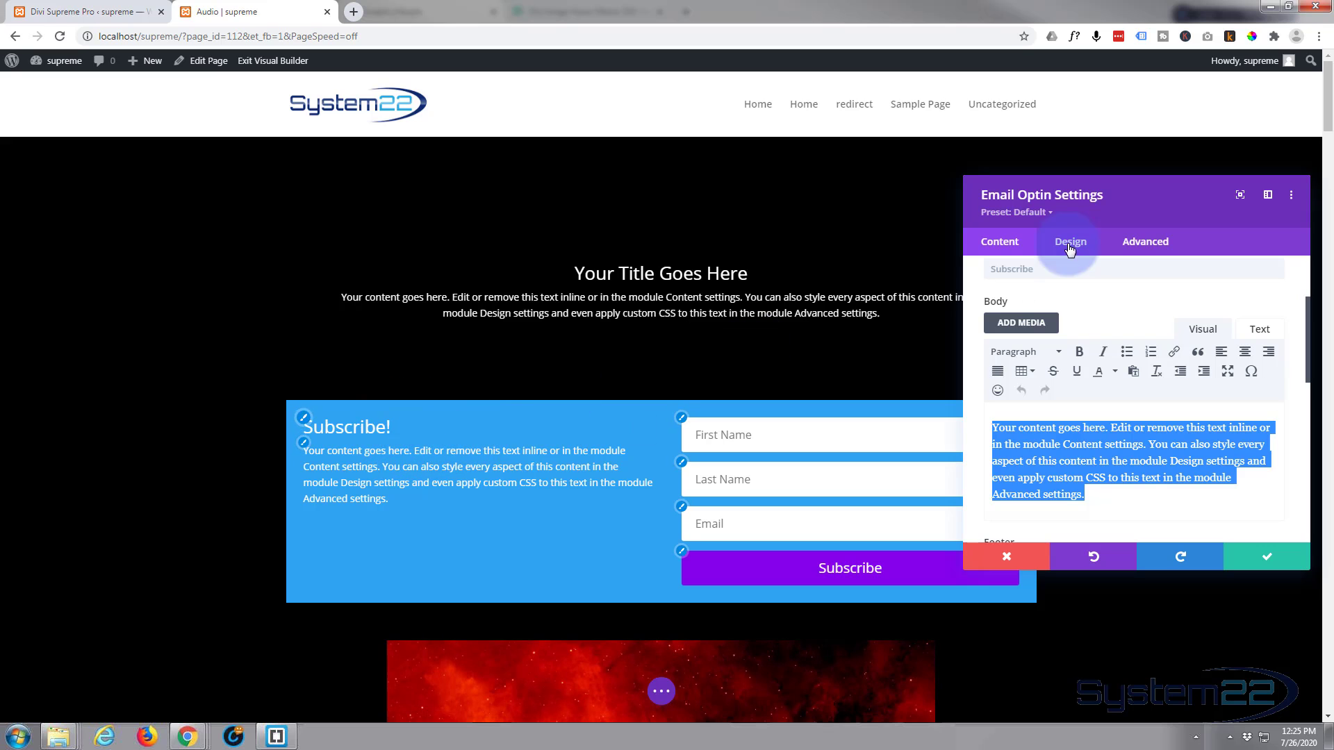
{"action": "scroll", "coordinate": [1100, 299], "scroll_direction": "down", "scroll_amount": 4}
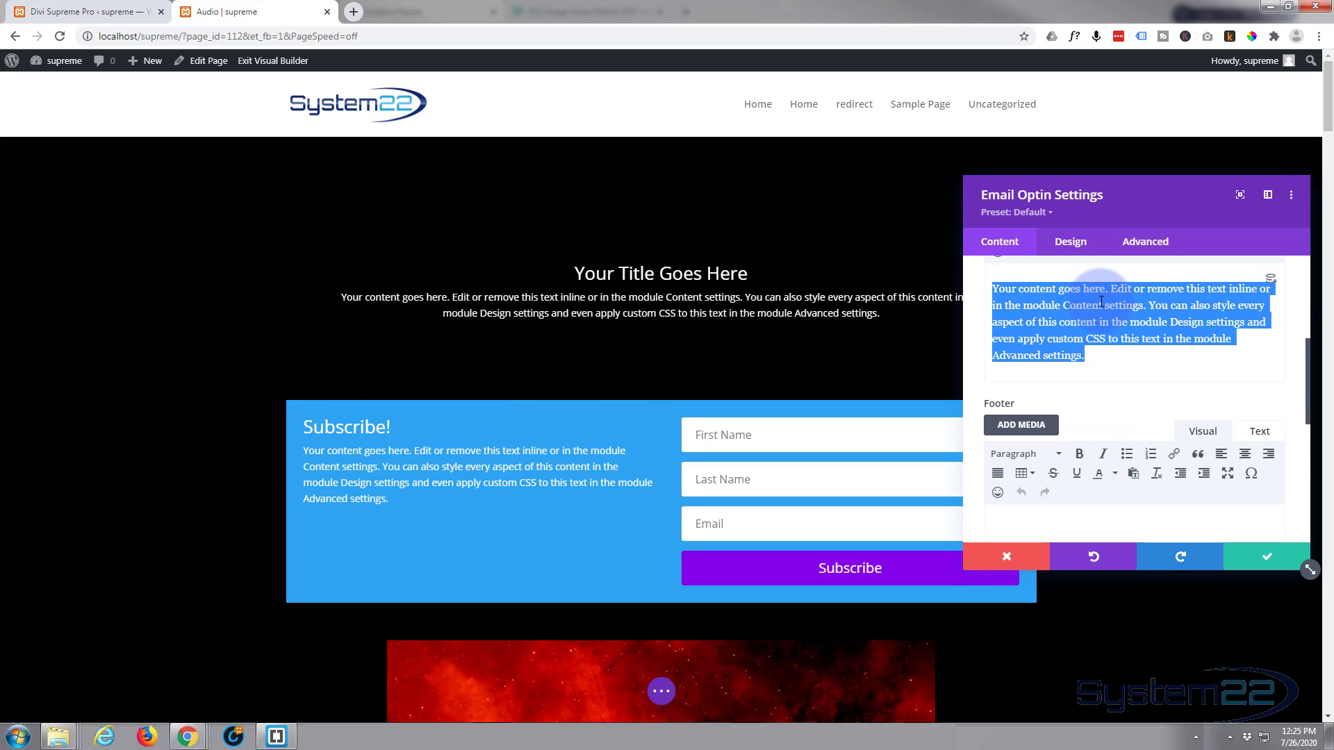
{"action": "scroll", "coordinate": [1101, 301], "scroll_direction": "down", "scroll_amount": 5}
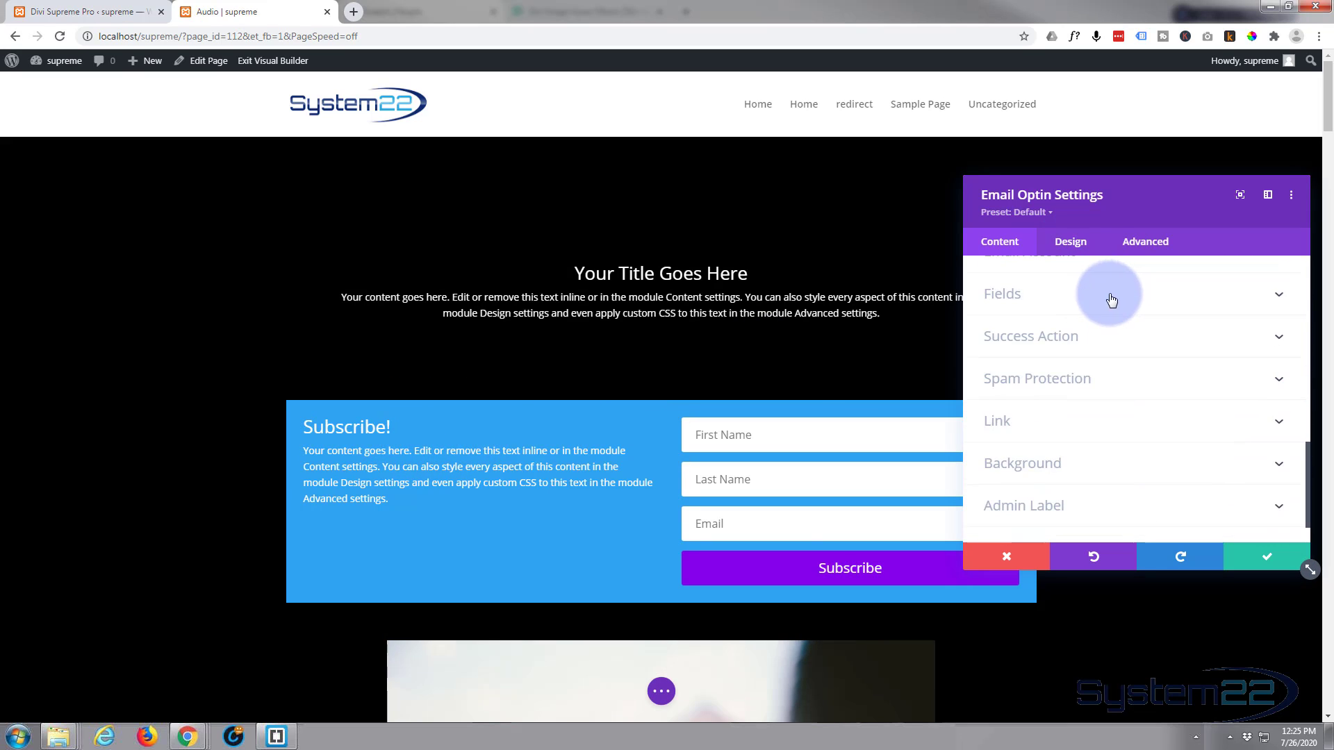
{"action": "scroll", "coordinate": [1097, 340], "scroll_direction": "up", "scroll_amount": 2}
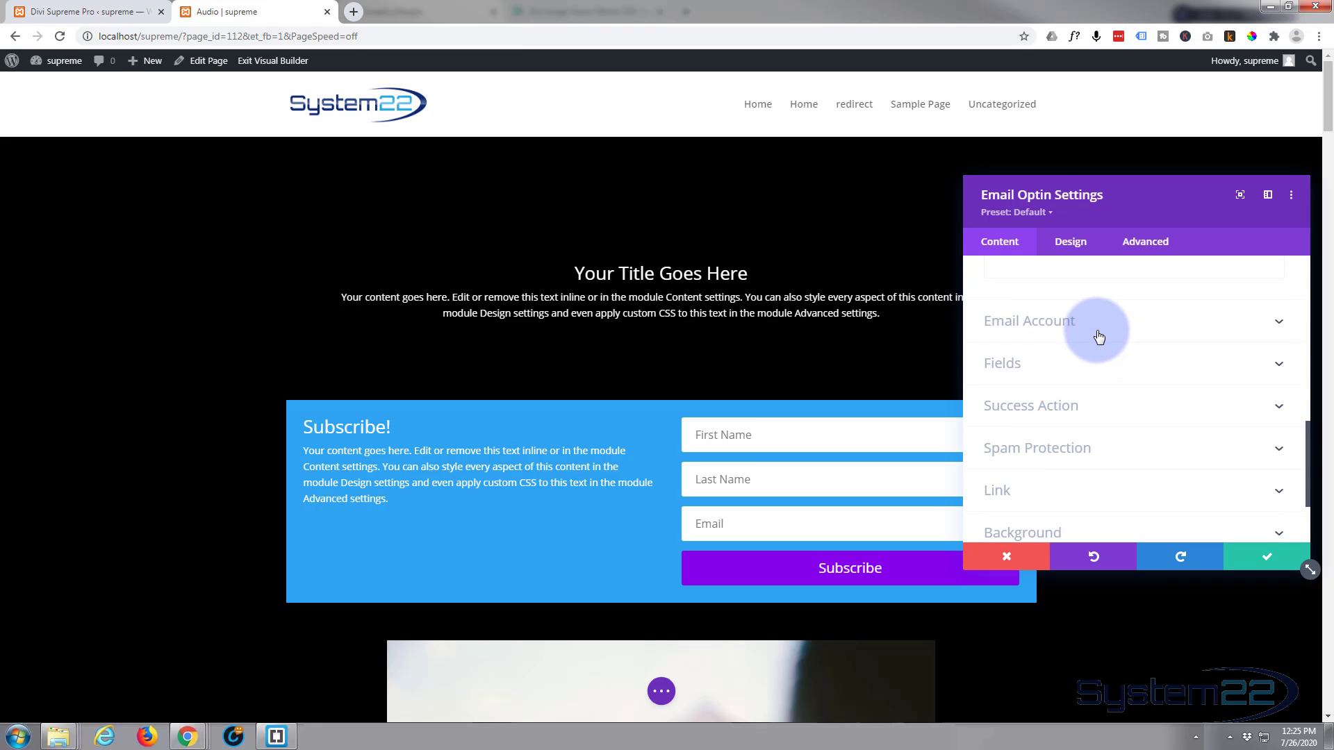
Keep MailChimp as the service provider and choose the System 22 News list.
{"action": "left_click", "coordinate": [1121, 321]}
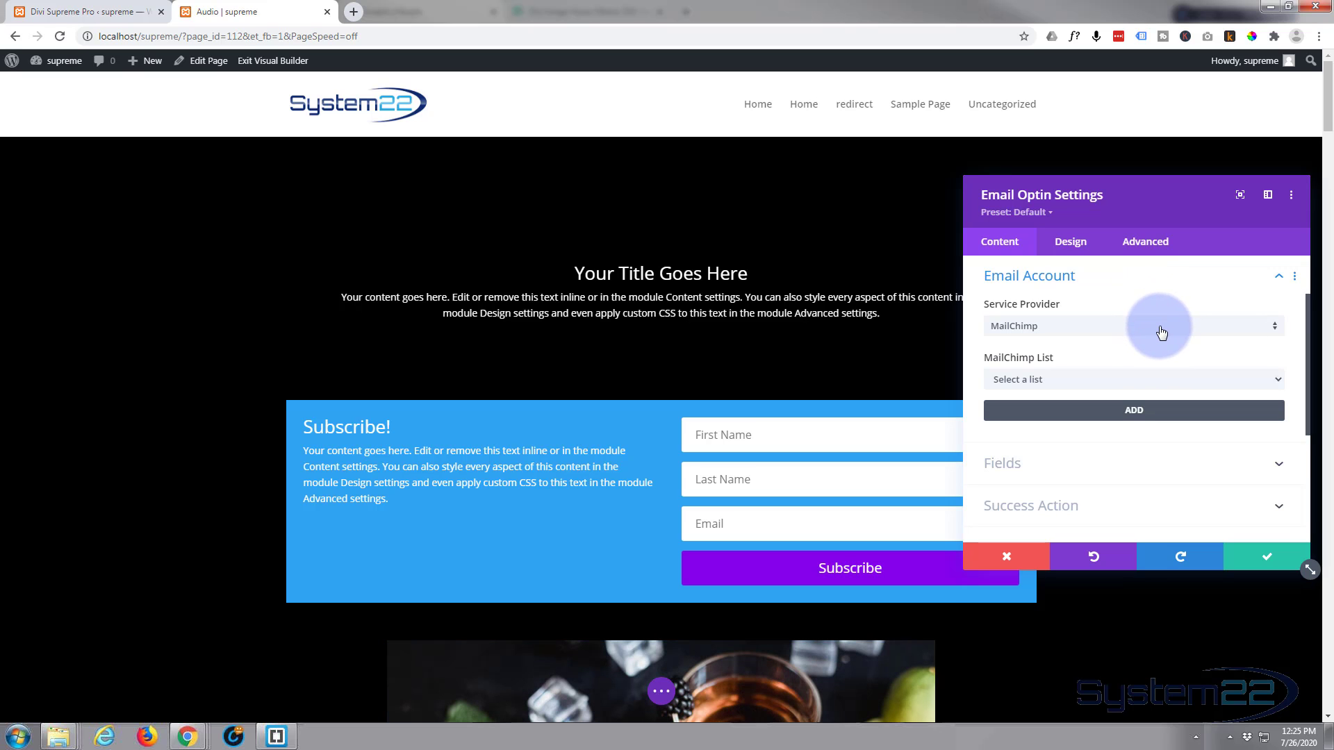
{"action": "left_click", "coordinate": [1154, 326]}
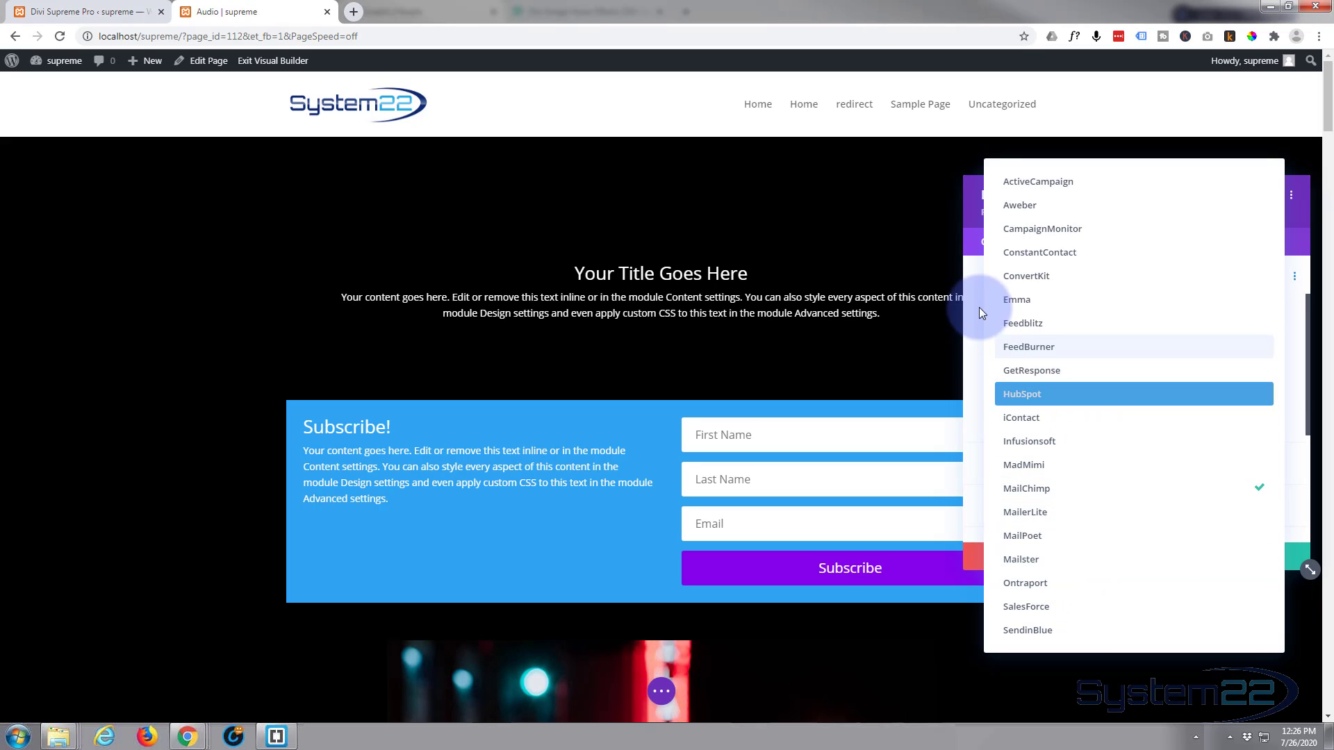
{"action": "left_click", "coordinate": [973, 279]}
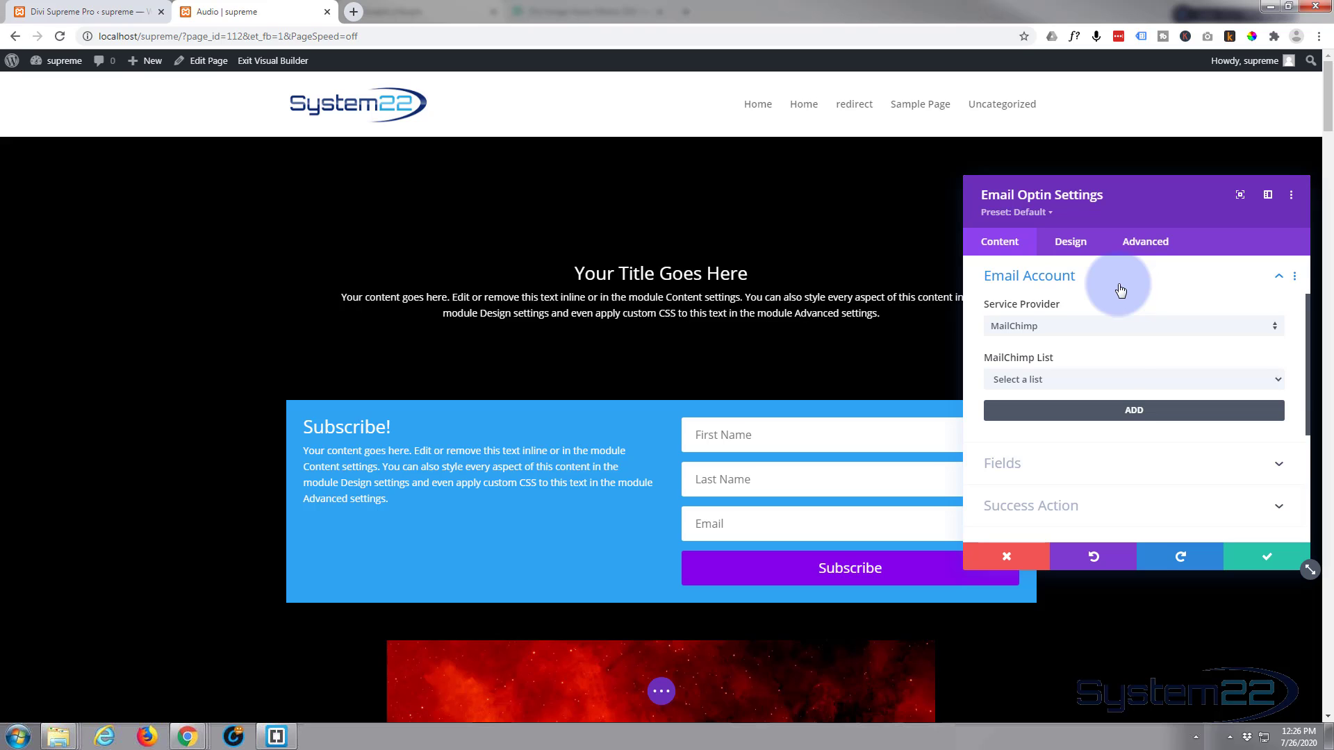
{"action": "left_click", "coordinate": [1112, 379]}
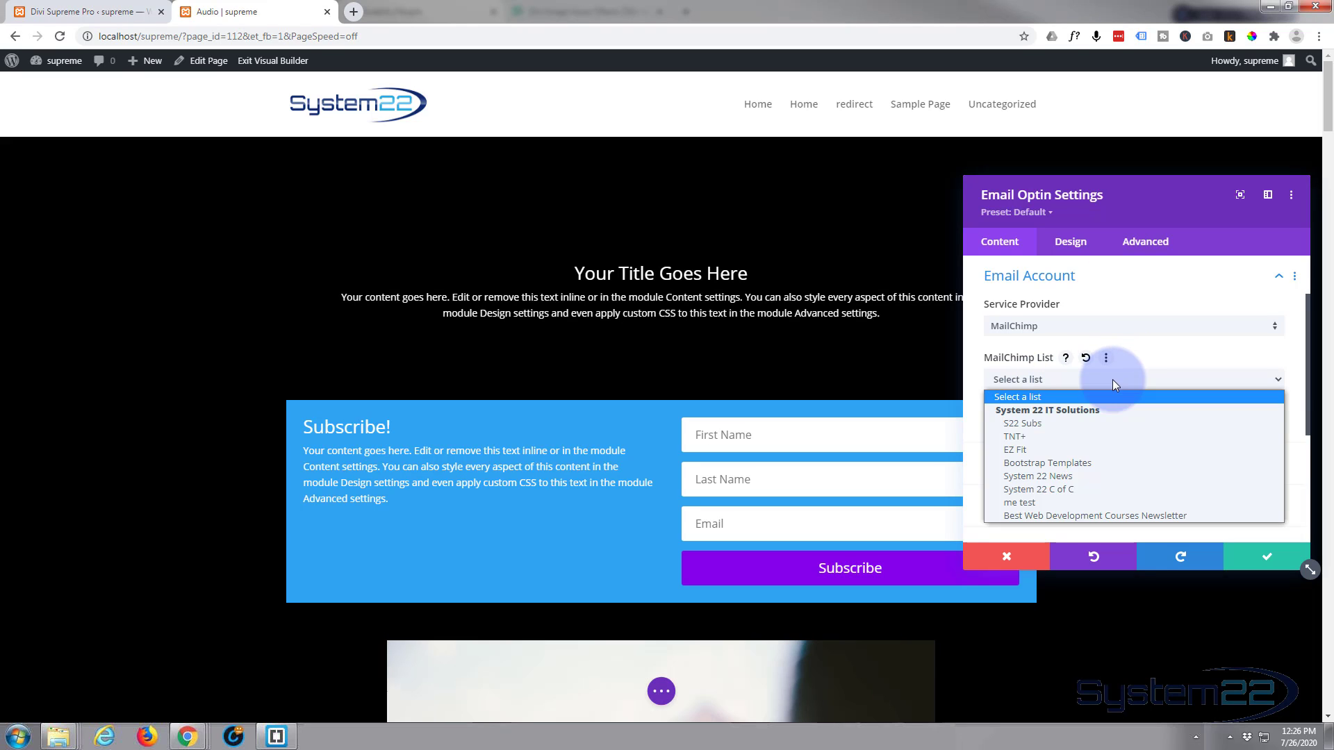
{"action": "left_click", "coordinate": [1086, 475]}
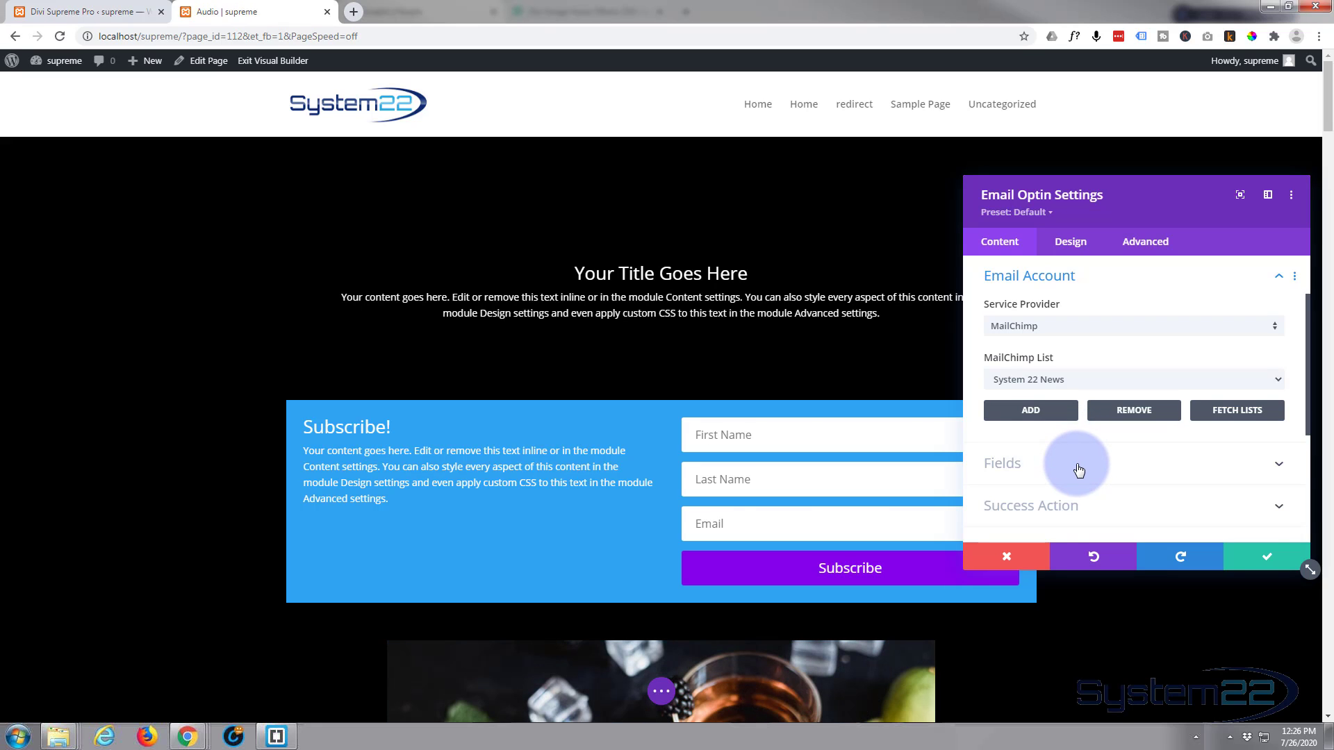
Switch Use Single Name Field to YES and review the Success Action settings.
{"action": "left_click", "coordinate": [1079, 471]}
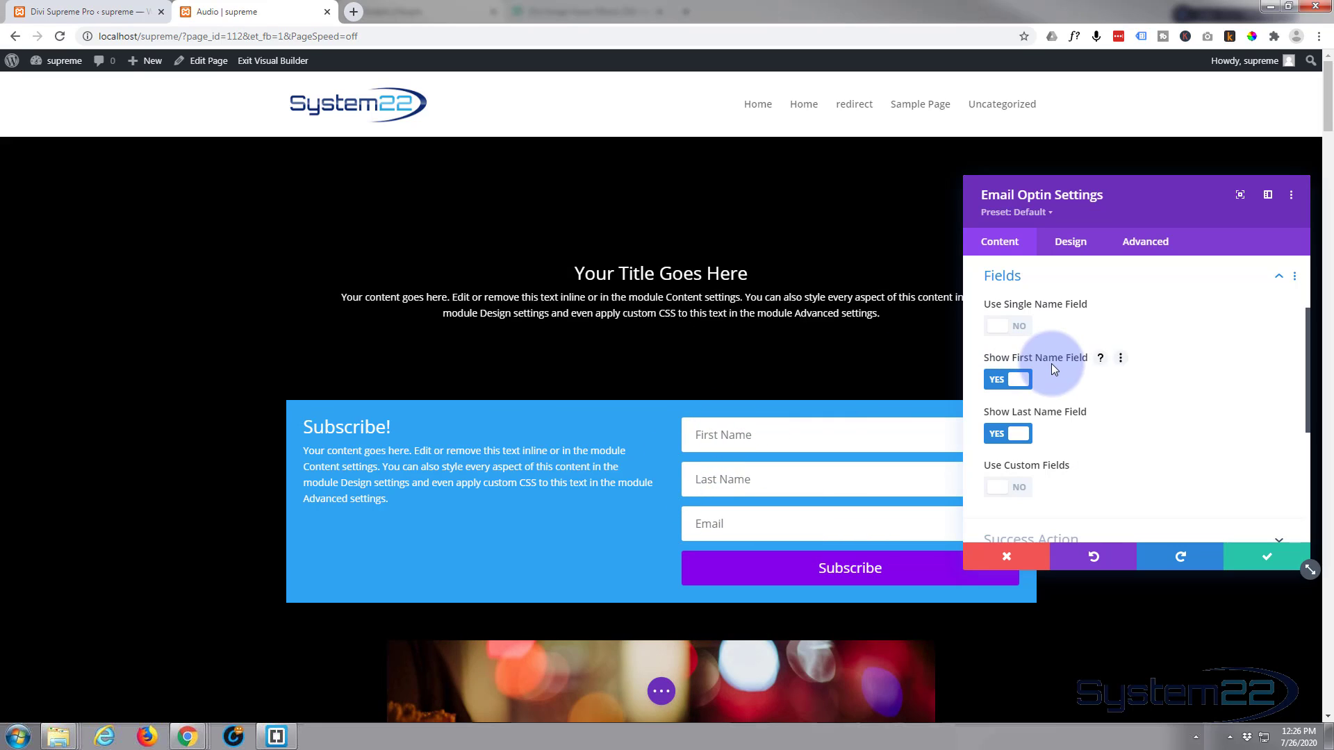
{"action": "left_click", "coordinate": [1015, 328]}
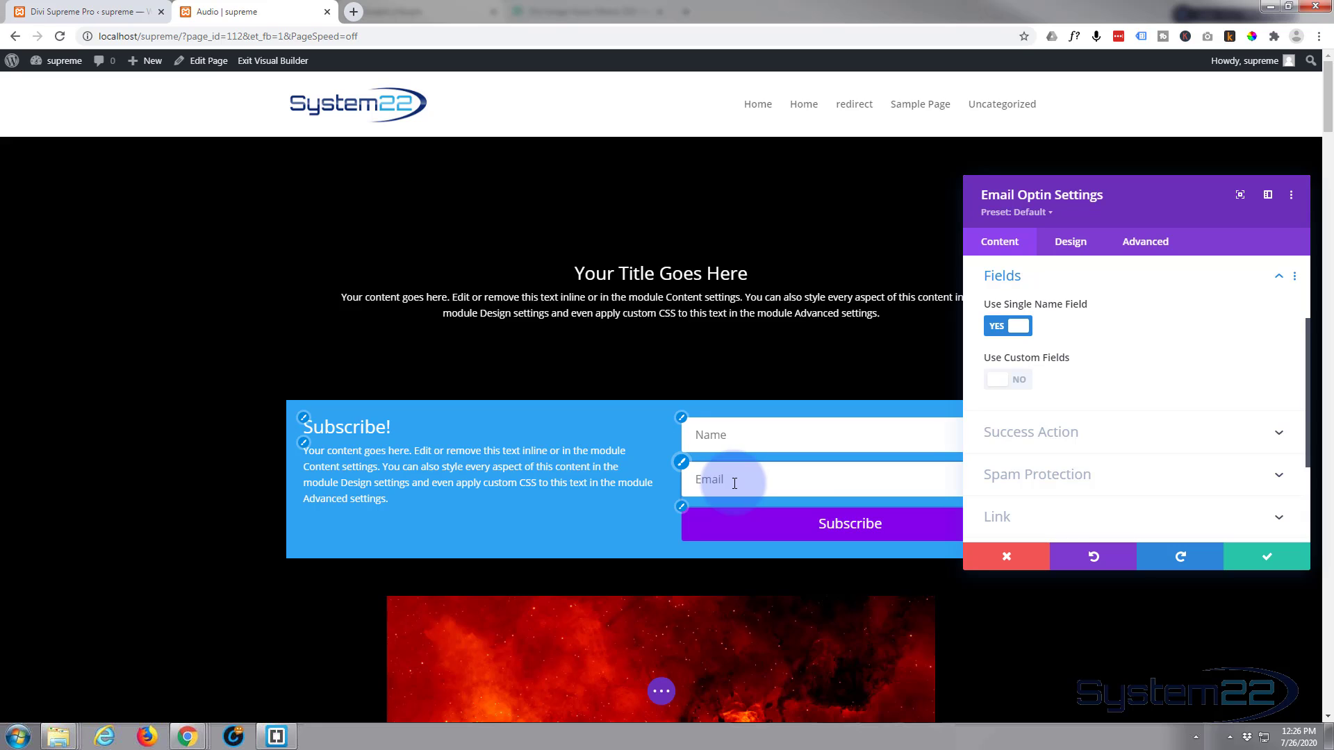
{"action": "scroll", "coordinate": [1123, 385], "scroll_direction": "down", "scroll_amount": 1}
{"action": "left_click", "coordinate": [1126, 389]}
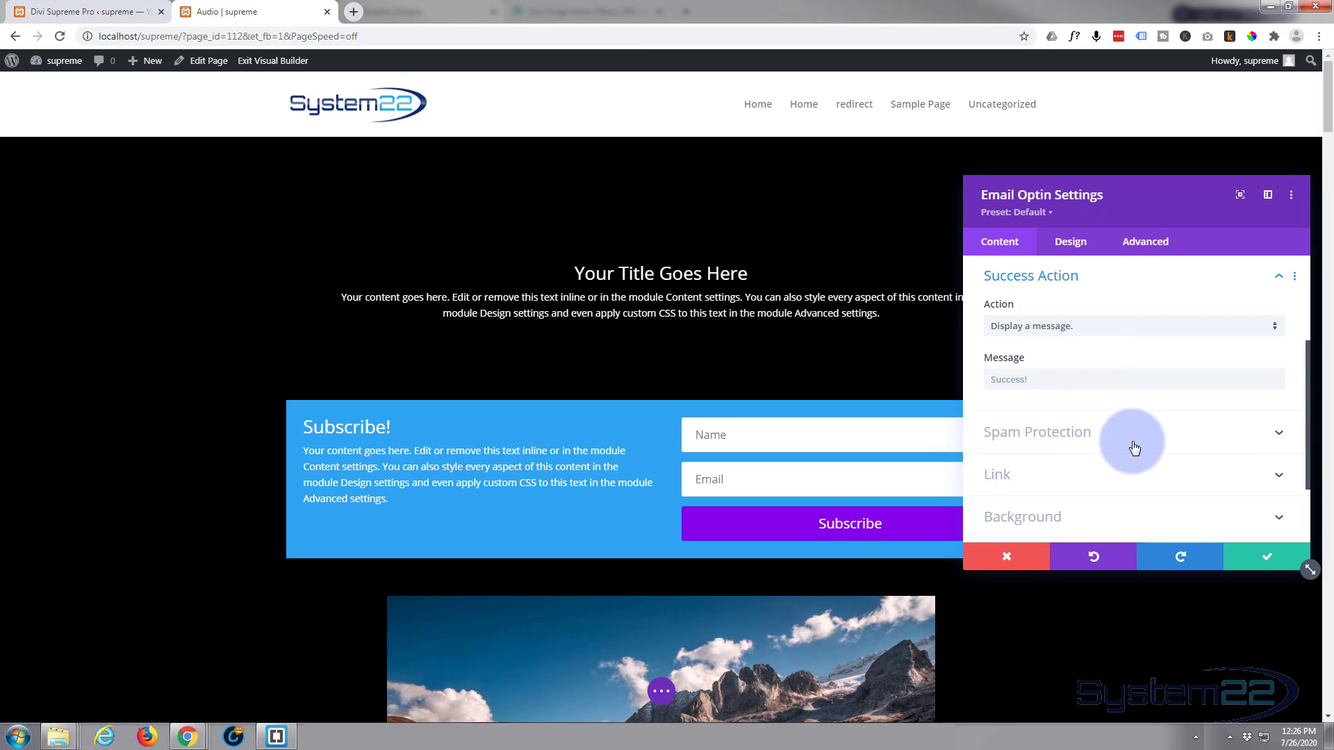
{"action": "scroll", "coordinate": [1134, 447], "scroll_direction": "down", "scroll_amount": 3}
Add the mountain-lake photo from the Media Library as the opt-in background image.
{"action": "left_click", "coordinate": [1119, 418]}
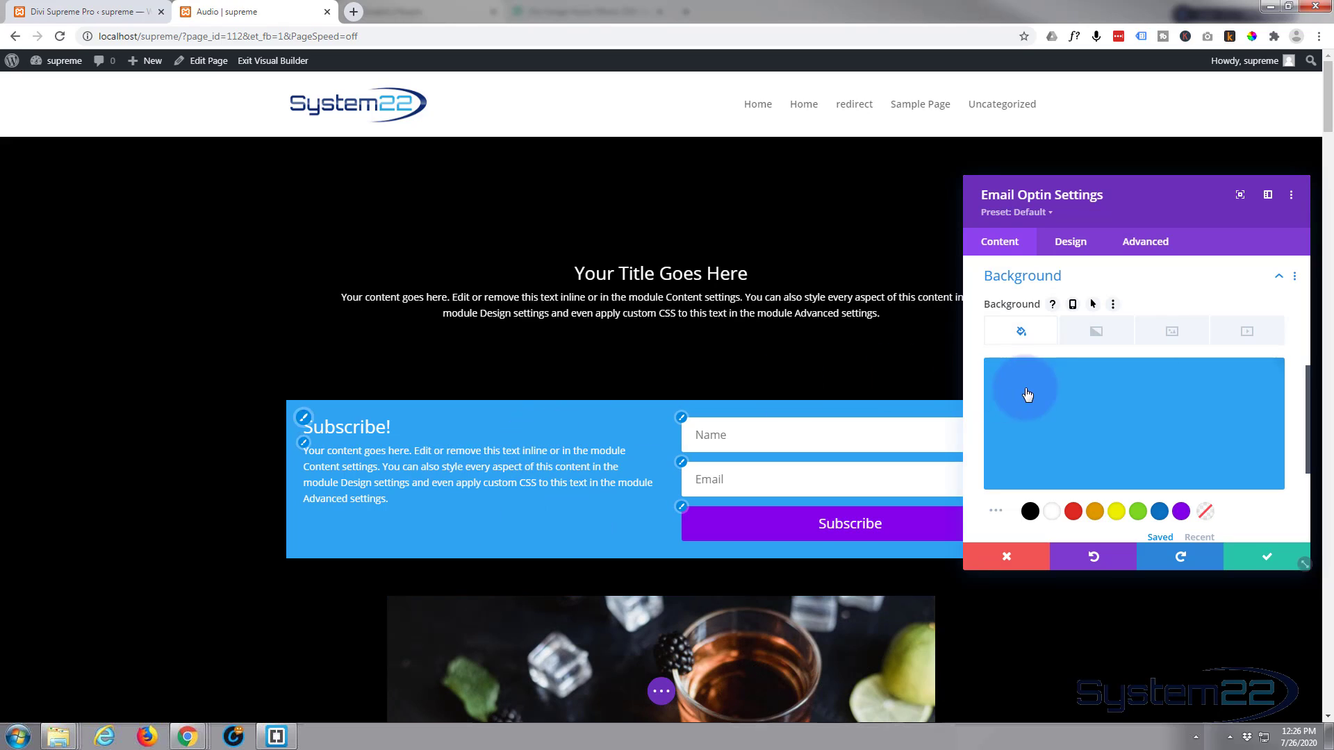
{"action": "left_click", "coordinate": [1175, 333]}
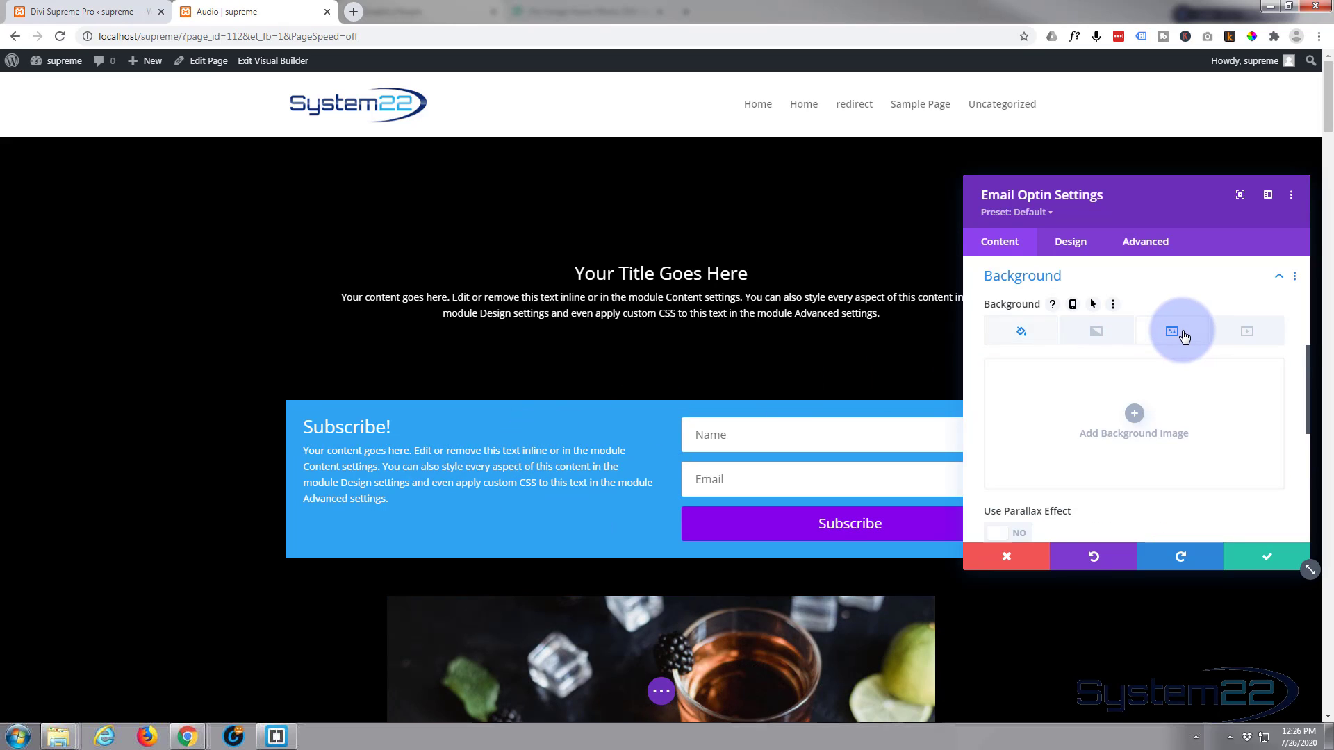
{"action": "left_click", "coordinate": [1135, 414]}
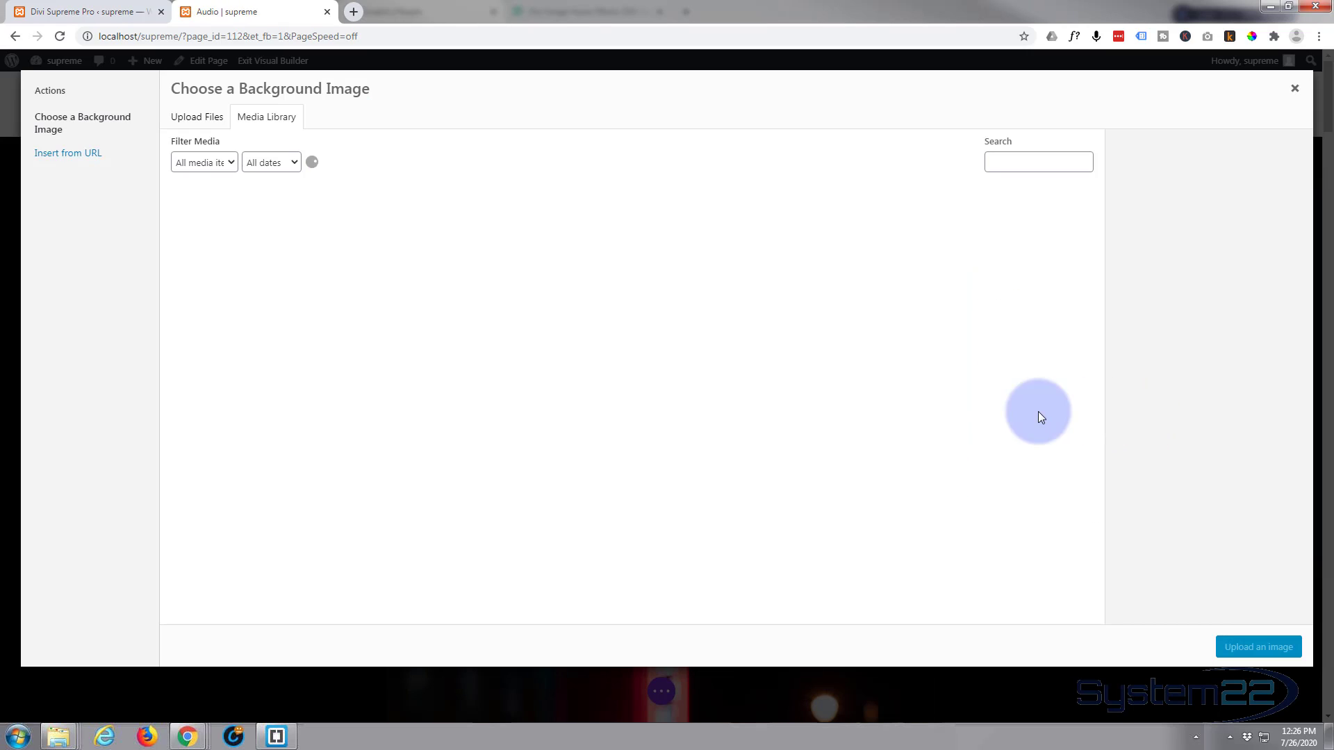
{"action": "left_click", "coordinate": [422, 338]}
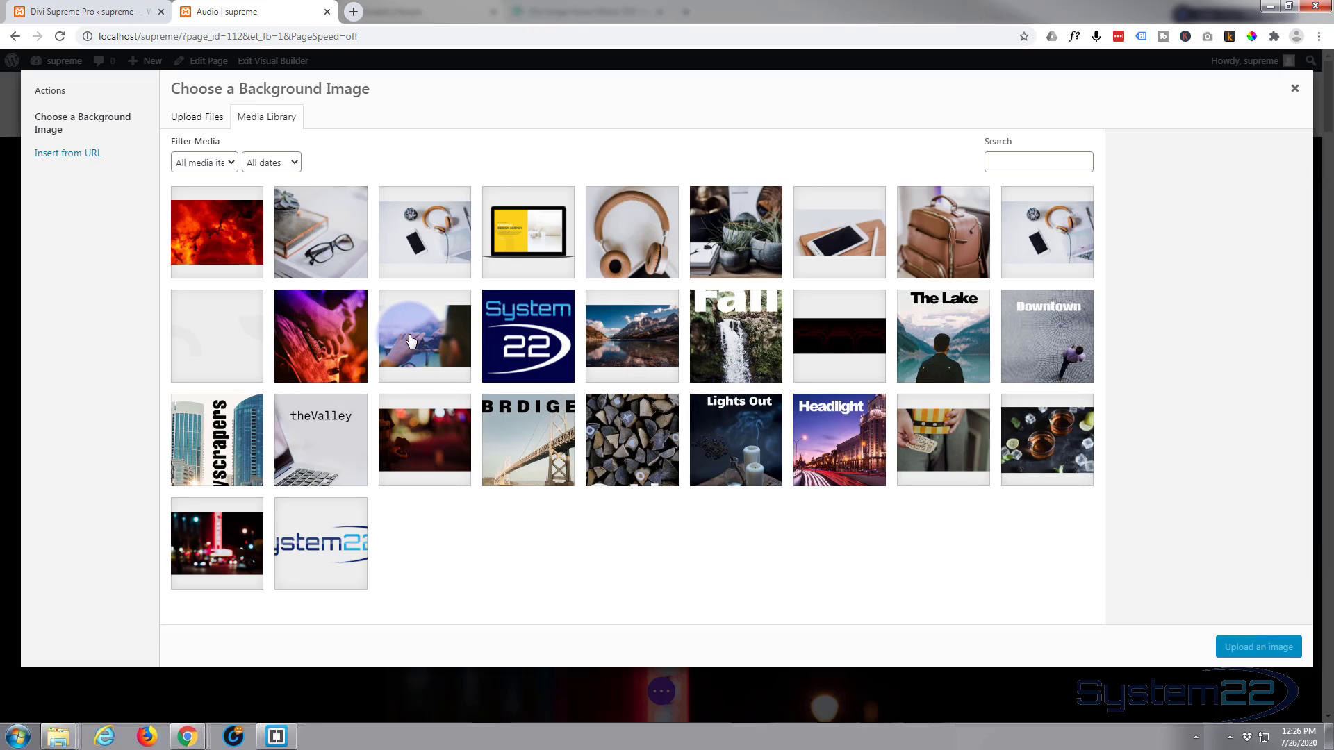
{"action": "left_click", "coordinate": [641, 330]}
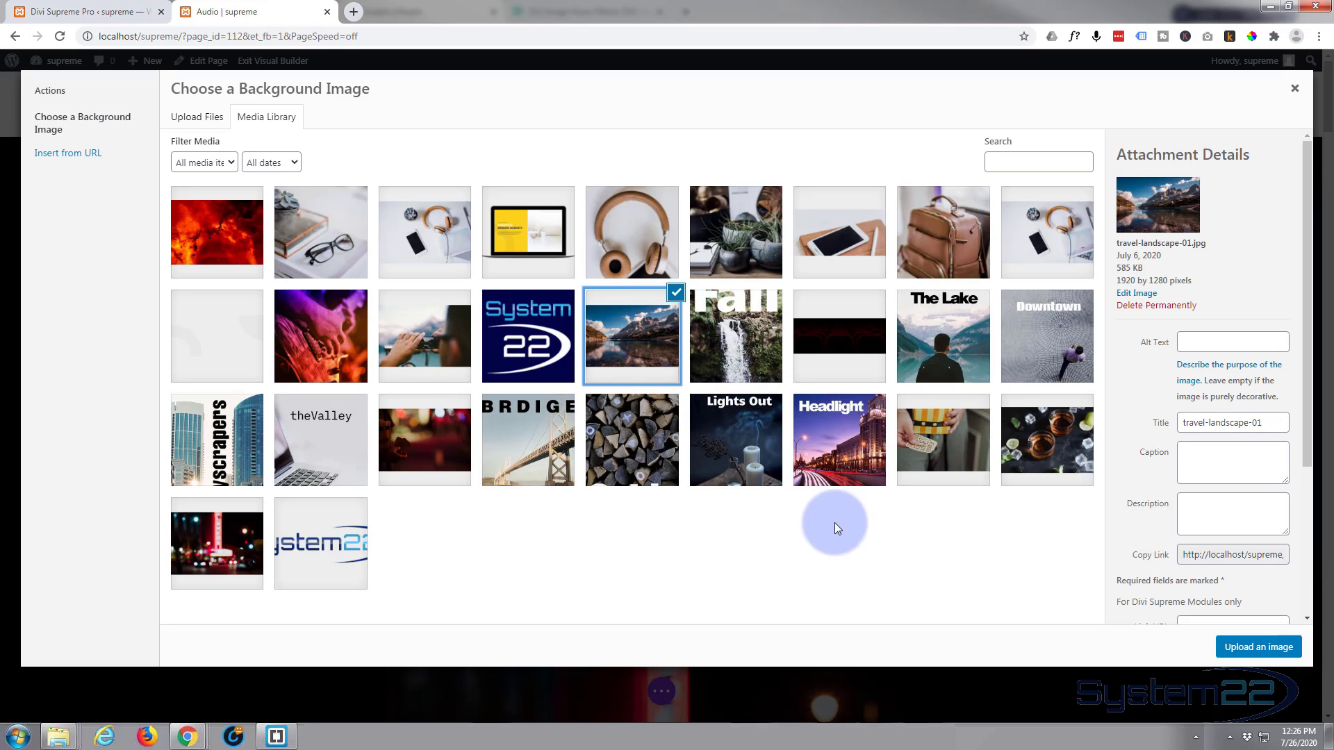
{"action": "left_click", "coordinate": [1240, 649]}
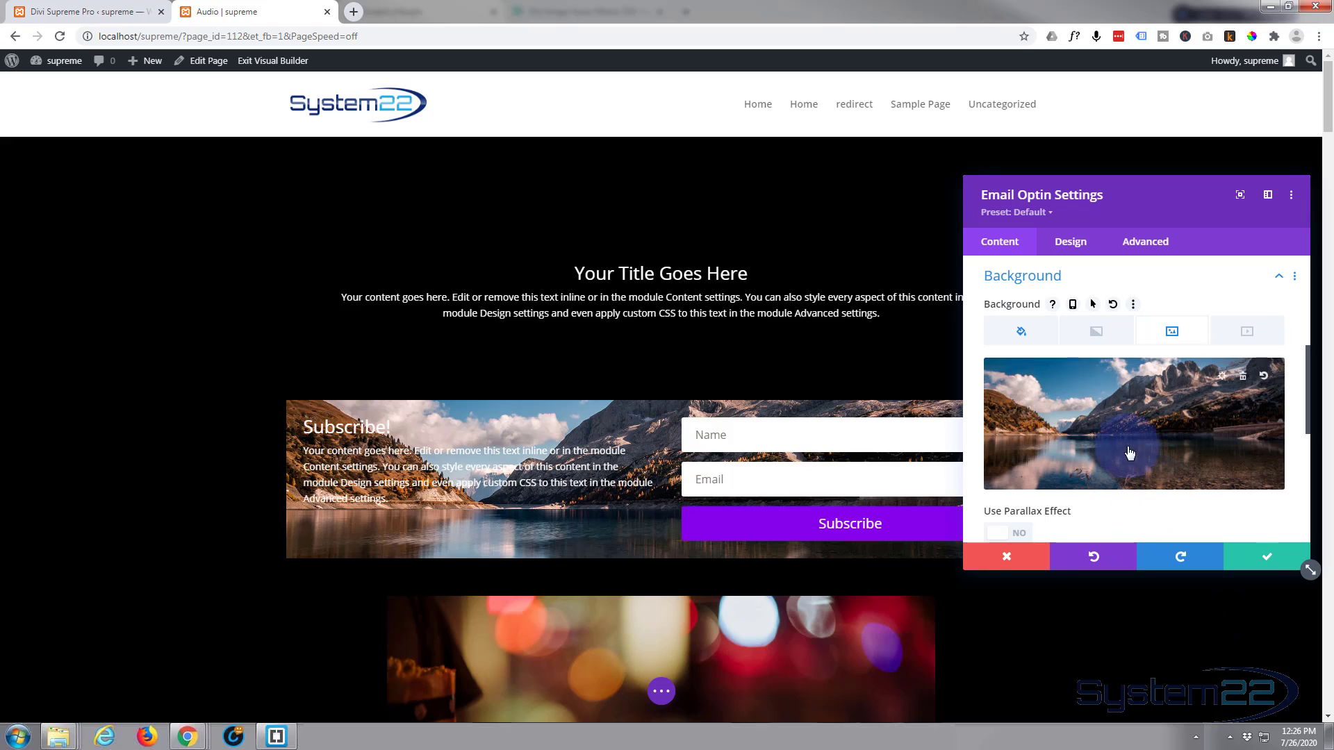
Set the Background Image Blend to Multiply for a darker, bluish tint.
{"action": "scroll", "coordinate": [1126, 412], "scroll_direction": "down", "scroll_amount": 3}
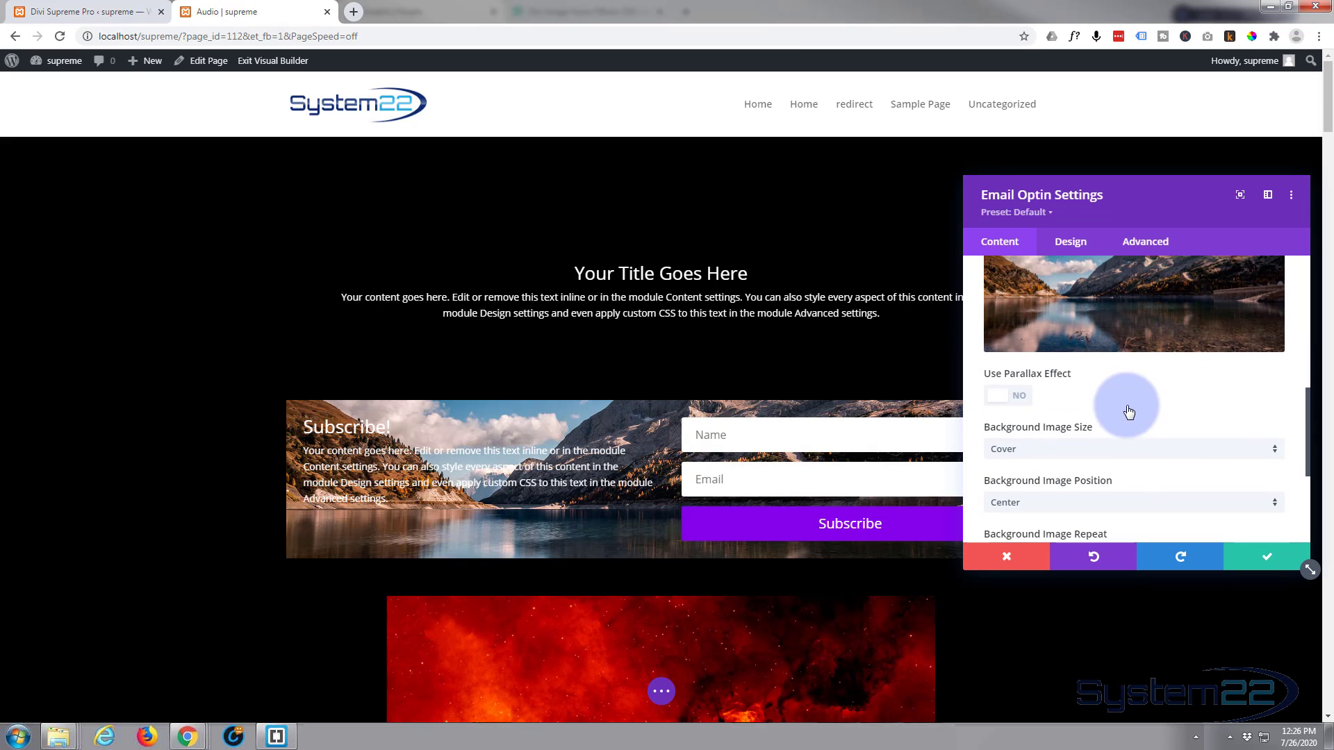
{"action": "scroll", "coordinate": [1127, 411], "scroll_direction": "down", "scroll_amount": 2}
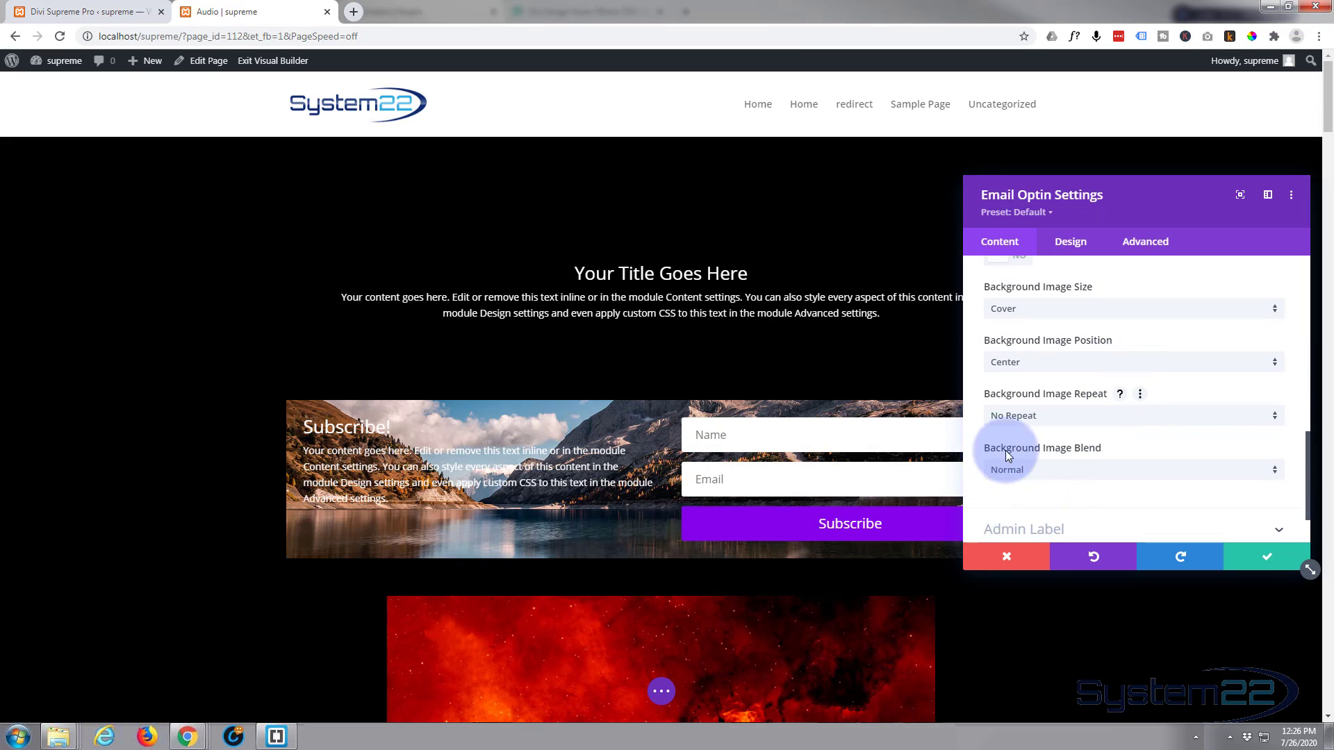
{"action": "left_click", "coordinate": [1089, 471]}
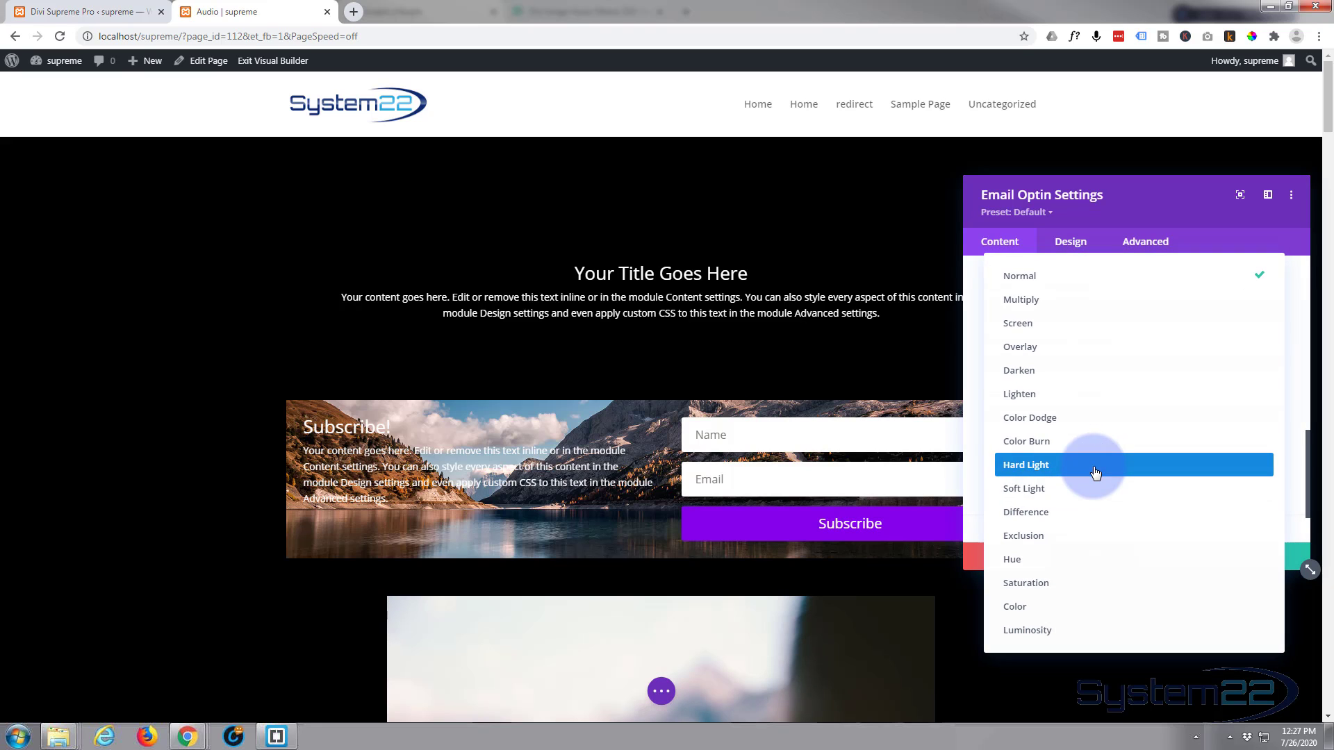
{"action": "left_click", "coordinate": [1033, 306]}
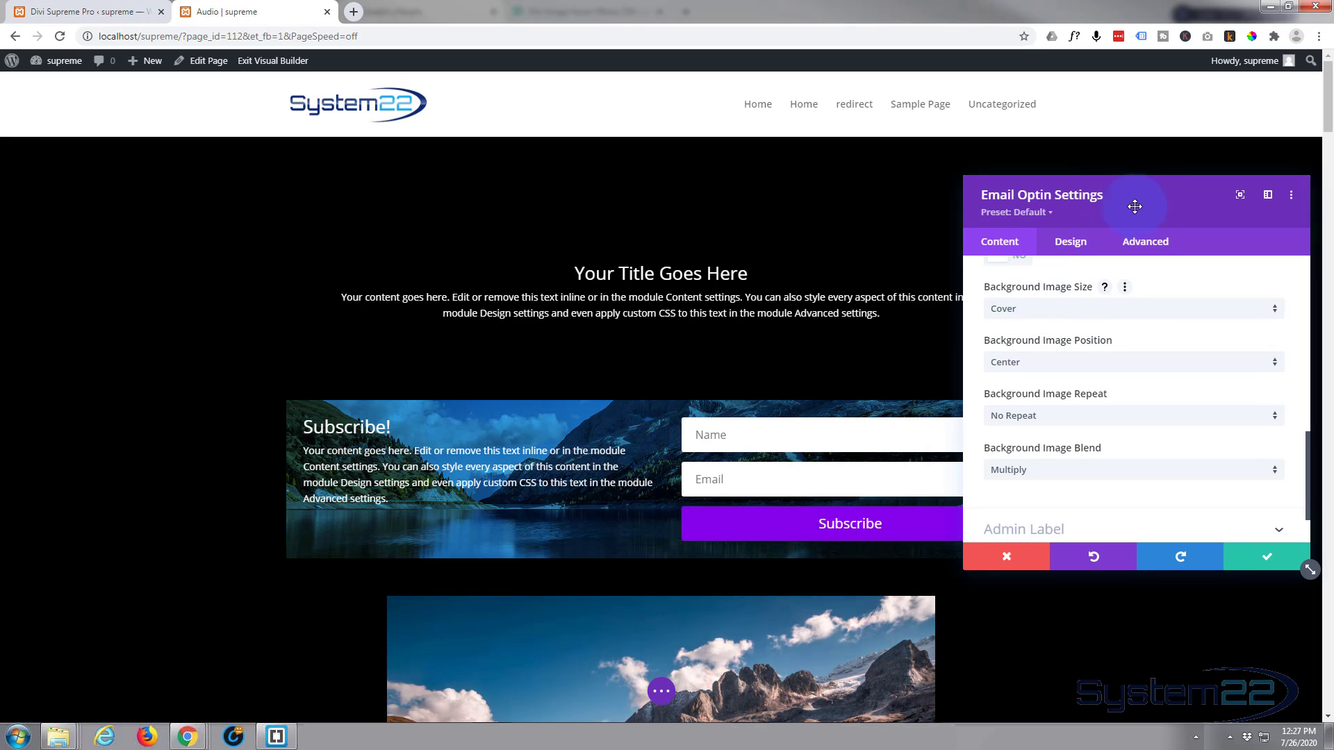
{"action": "mouse_move", "coordinate": [1139, 201]}
{"action": "left_mouse_down"}
{"action": "mouse_move", "coordinate": [1181, 197]}
{"action": "mouse_move", "coordinate": [361, 236]}
{"action": "mouse_move", "coordinate": [327, 250]}
{"action": "mouse_move", "coordinate": [388, 213]}
{"action": "left_mouse_up"}
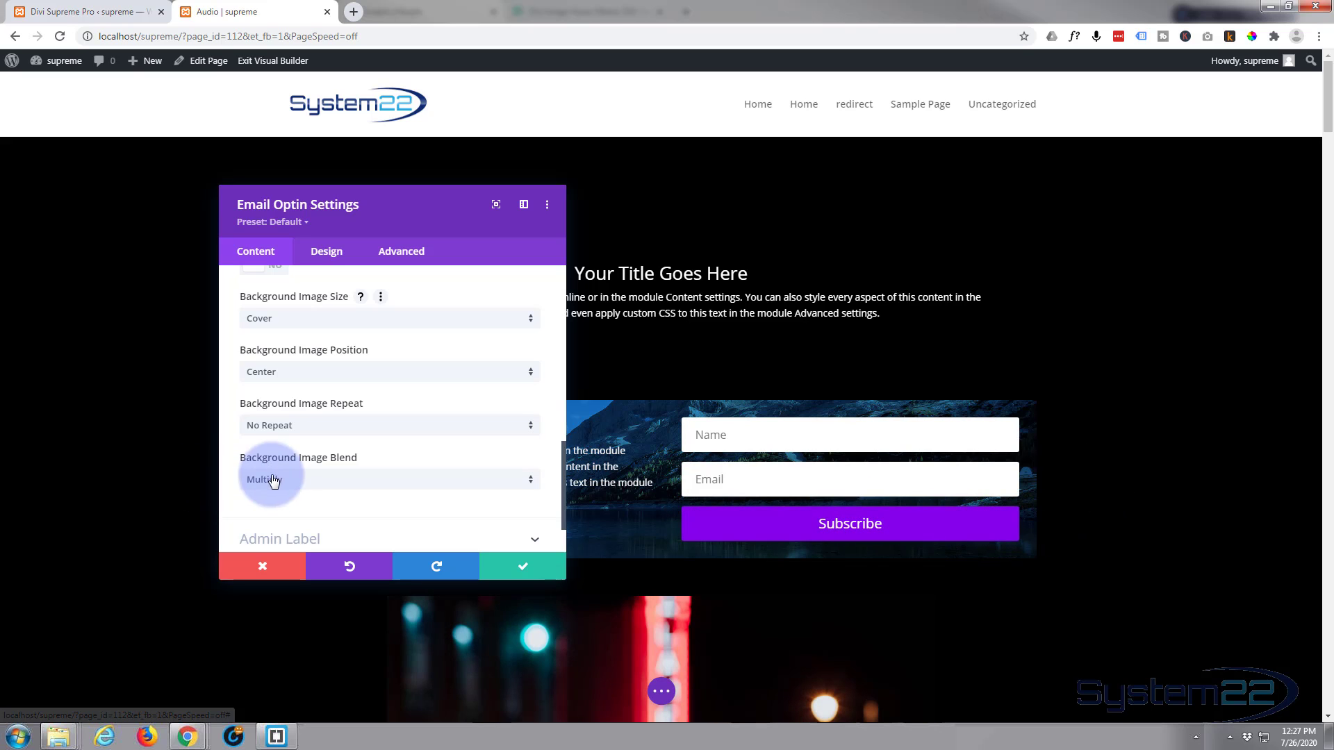
Turn on Use Custom Styles For Button in the Design tab's Button options.
{"action": "left_click", "coordinate": [332, 258]}
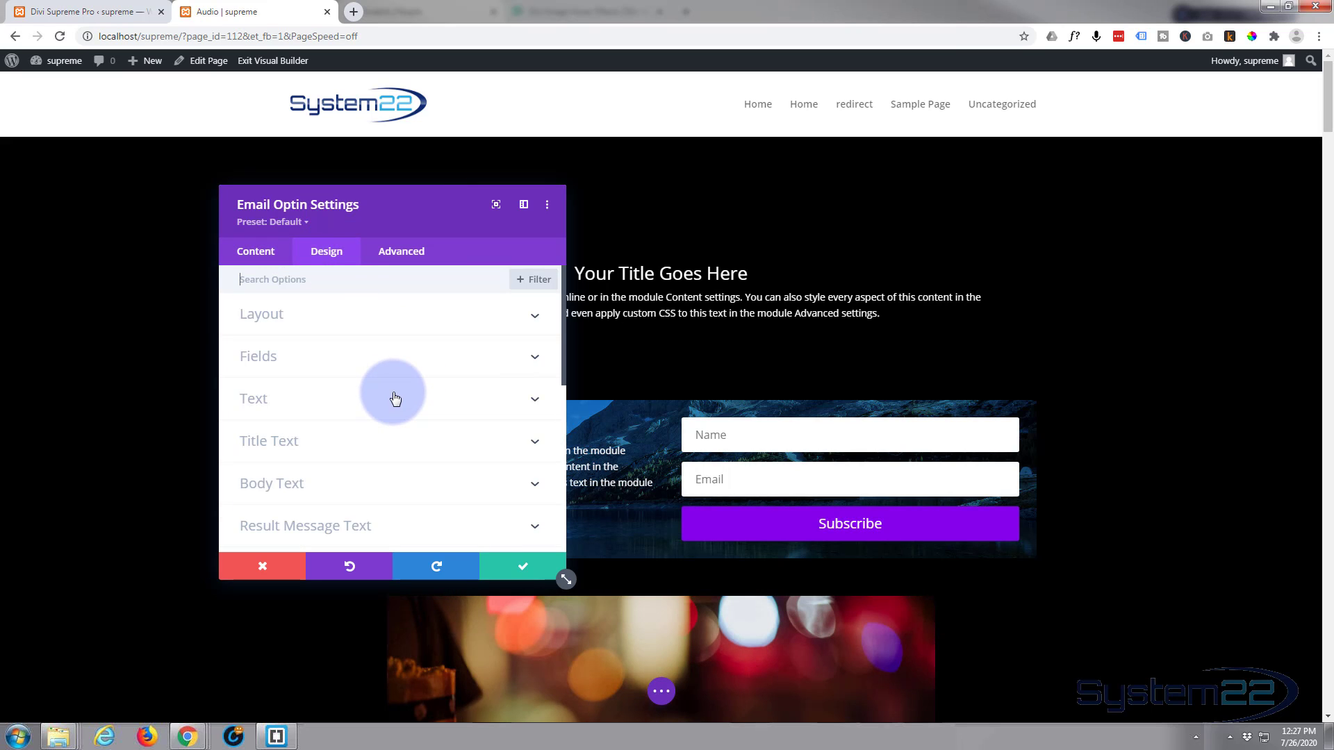
{"action": "scroll", "coordinate": [393, 396], "scroll_direction": "down", "scroll_amount": 1}
{"action": "scroll", "coordinate": [393, 395], "scroll_direction": "down", "scroll_amount": 3}
{"action": "left_click", "coordinate": [360, 423]}
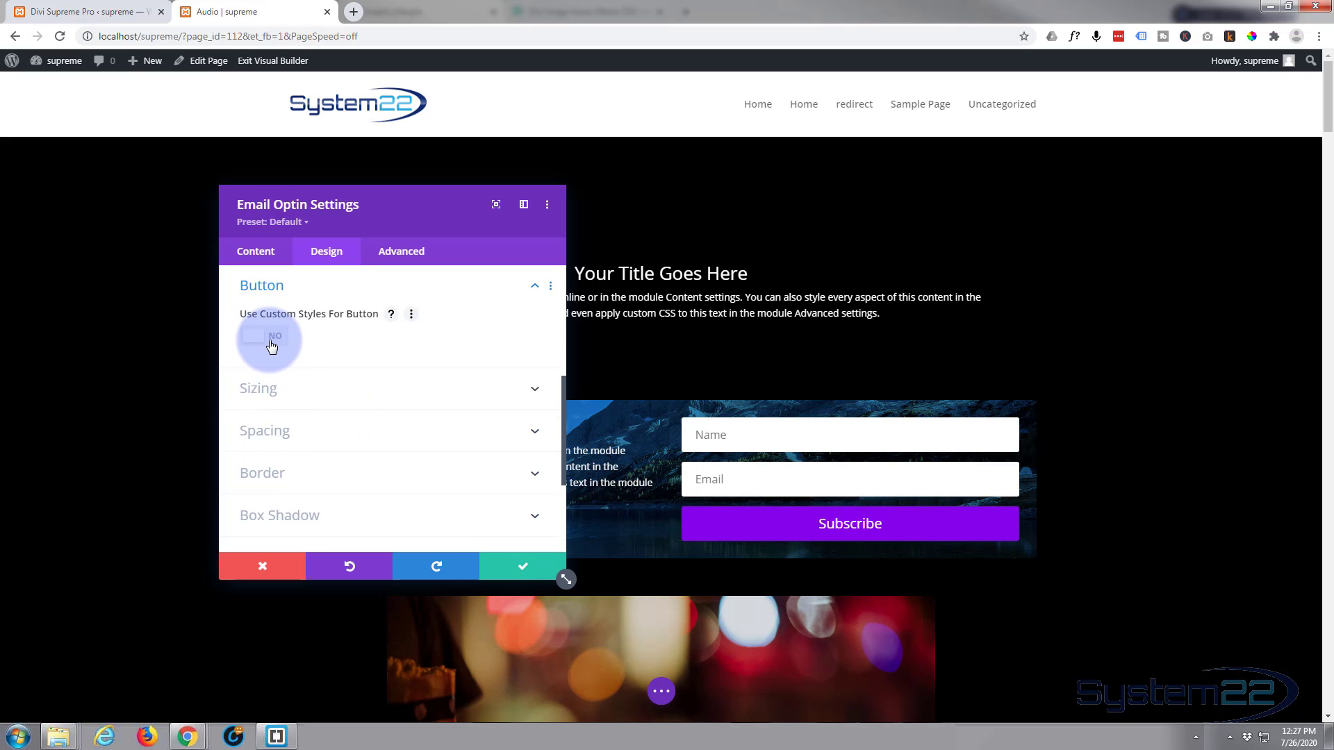
{"action": "left_click", "coordinate": [251, 341]}
Make the Subscribe button's background and border colour blue #0c71c3.
{"action": "scroll", "coordinate": [382, 364], "scroll_direction": "down", "scroll_amount": 1}
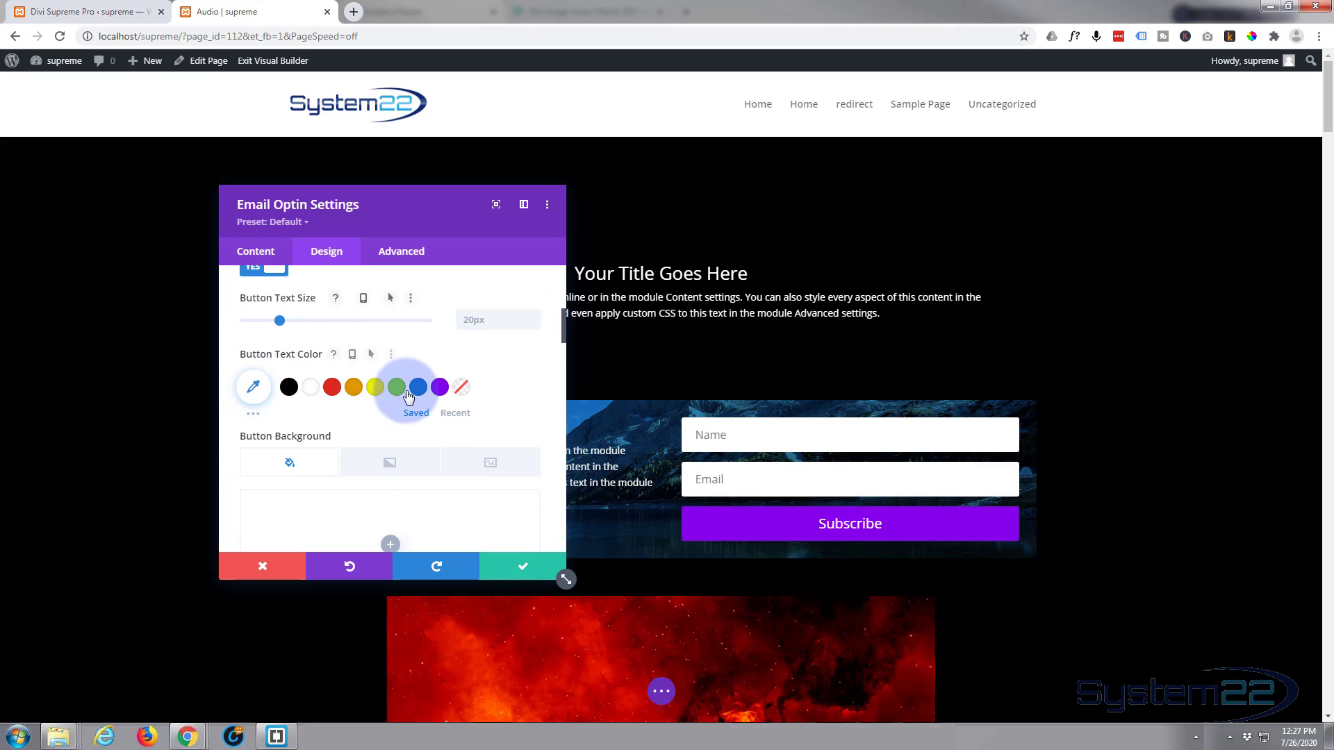
{"action": "scroll", "coordinate": [337, 406], "scroll_direction": "down", "scroll_amount": 3}
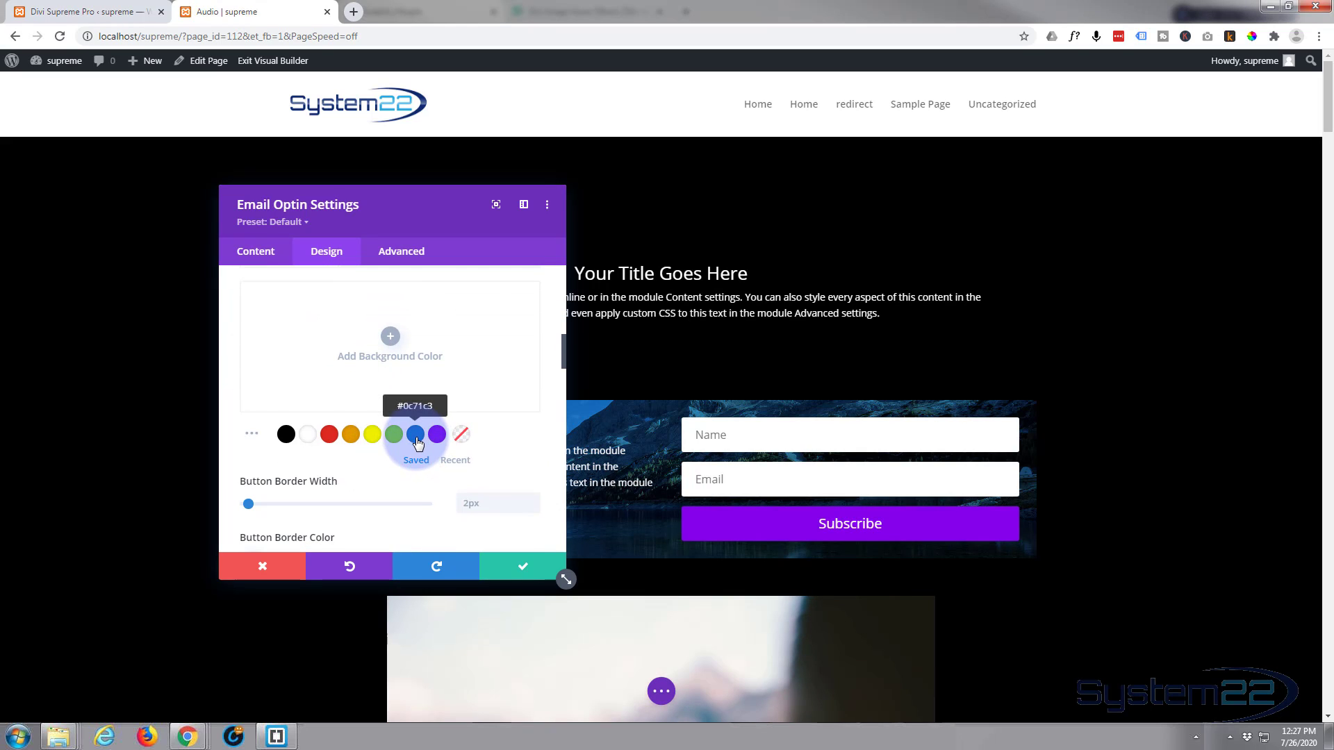
{"action": "left_click", "coordinate": [417, 436]}
{"action": "scroll", "coordinate": [401, 448], "scroll_direction": "down", "scroll_amount": 2}
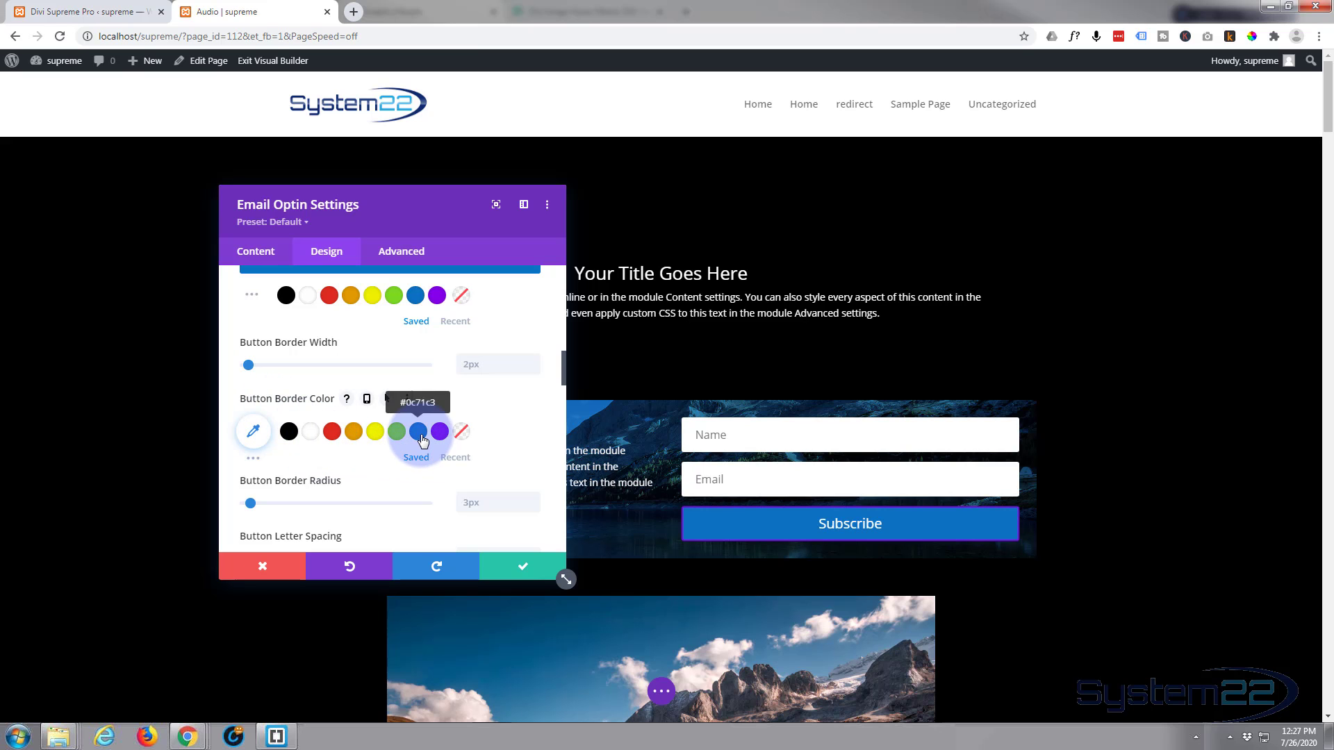
{"action": "left_click", "coordinate": [421, 436]}
{"action": "scroll", "coordinate": [376, 449], "scroll_direction": "up", "scroll_amount": 2}
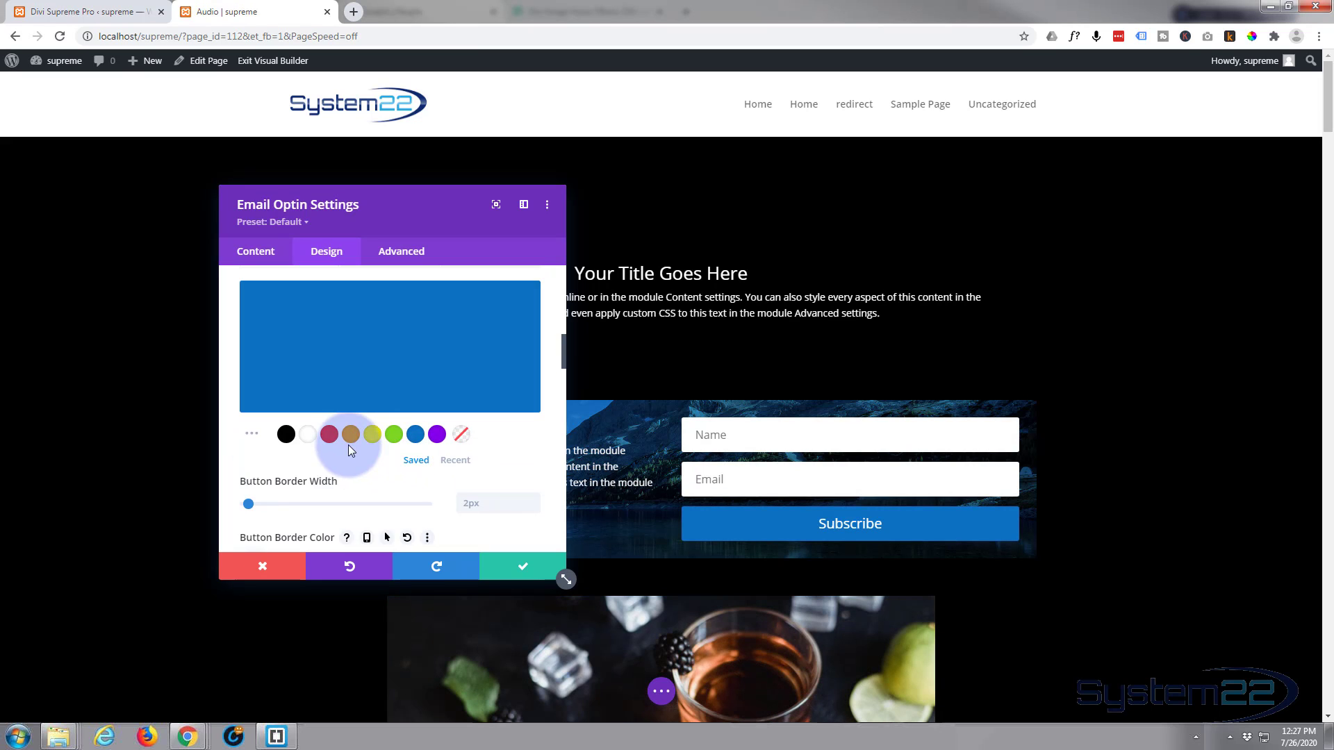
{"action": "left_click", "coordinate": [299, 421]}
{"action": "scroll", "coordinate": [298, 418], "scroll_direction": "up", "scroll_amount": 2}
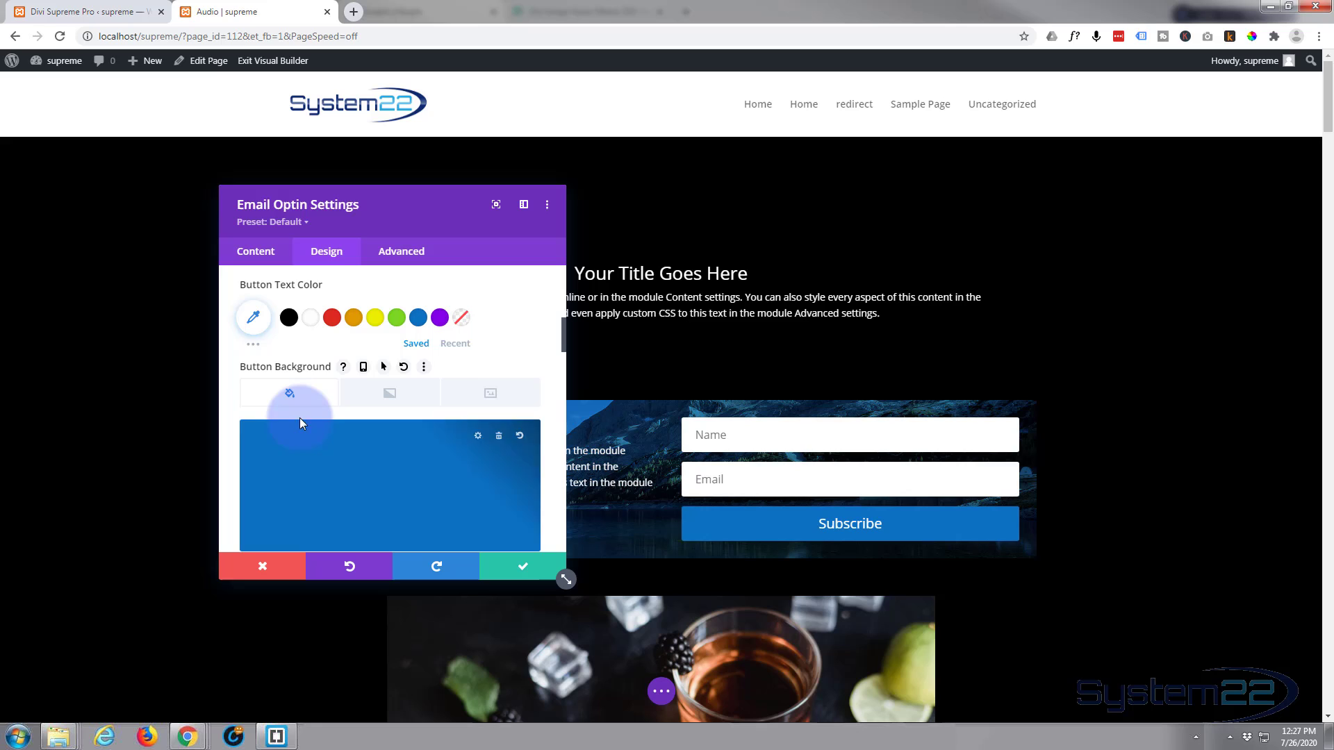
Give the Subscribe button a dark navy #013760 hover background.
{"action": "left_click", "coordinate": [384, 368]}
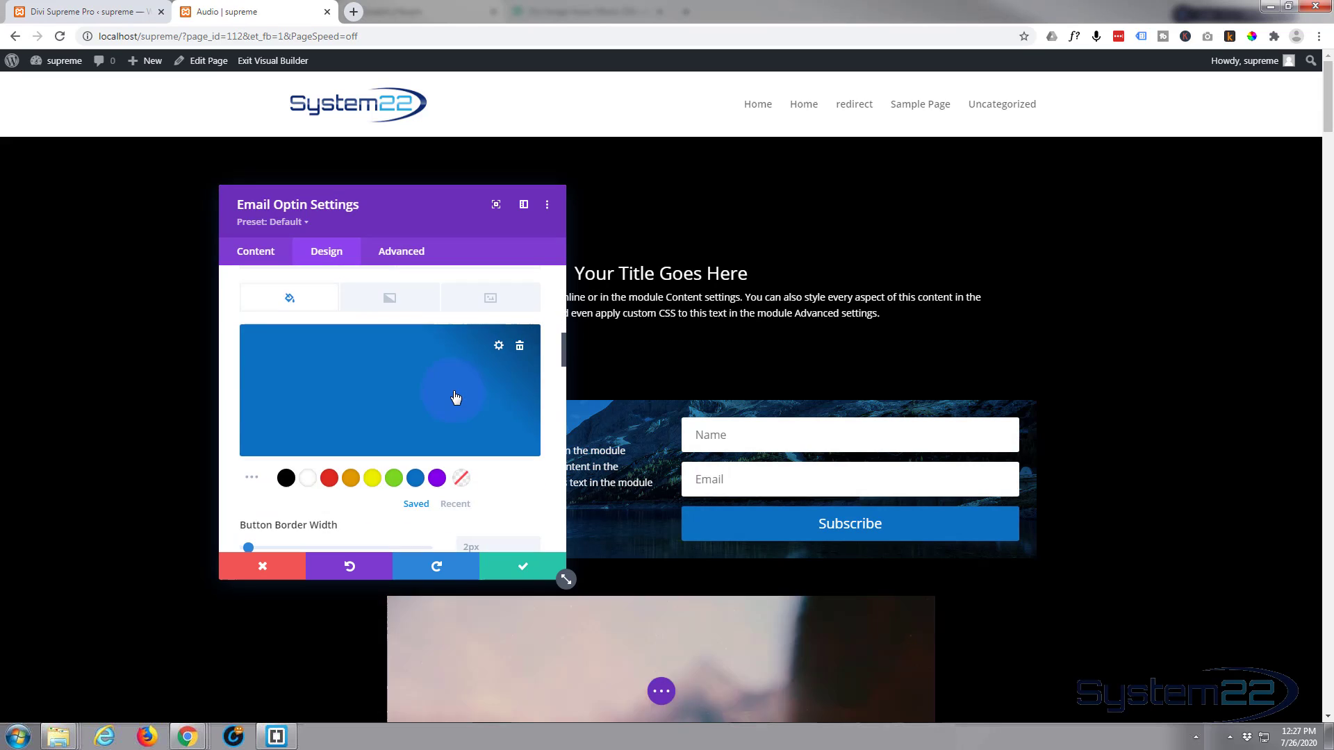
{"action": "left_click", "coordinate": [375, 405]}
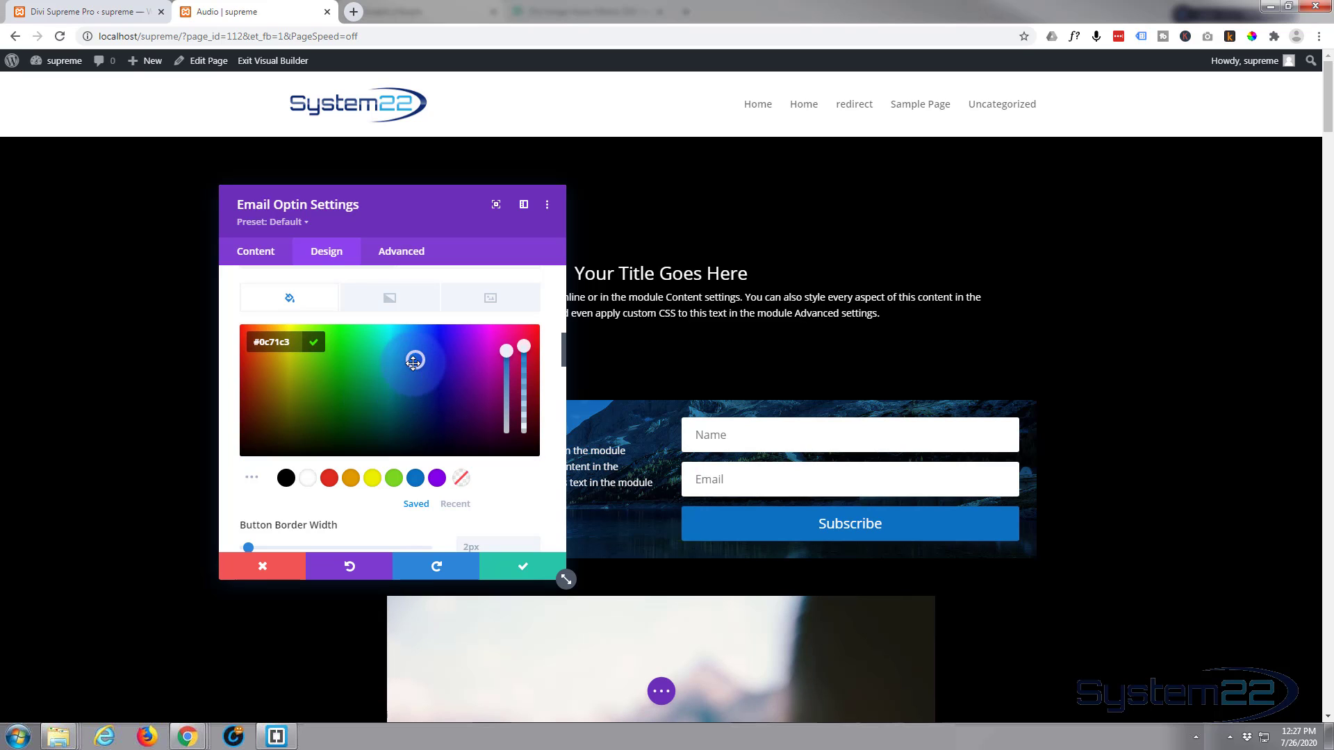
{"action": "left_click_drag", "start_coordinate": [410, 390], "coordinate": [413, 414]}
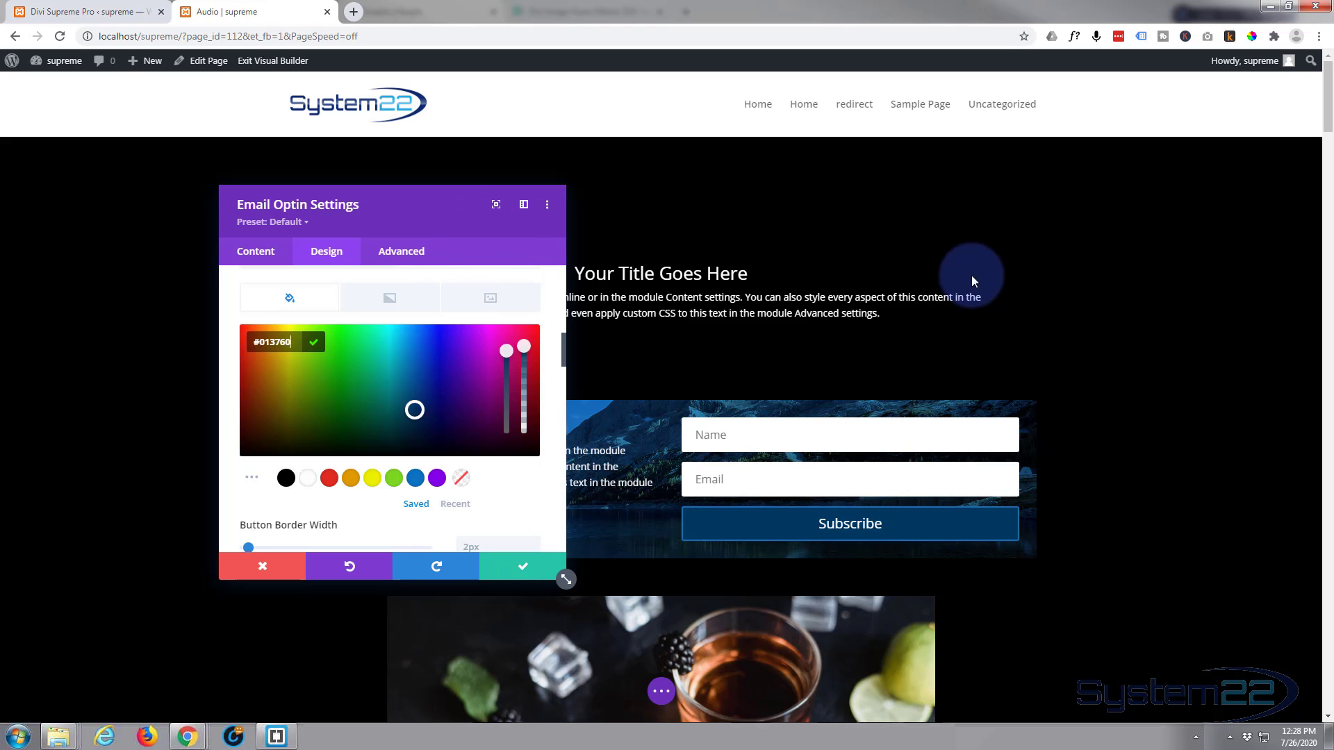
{"action": "left_click_drag", "start_coordinate": [982, 275], "coordinate": [900, 238]}
{"action": "left_click", "coordinate": [971, 543]}
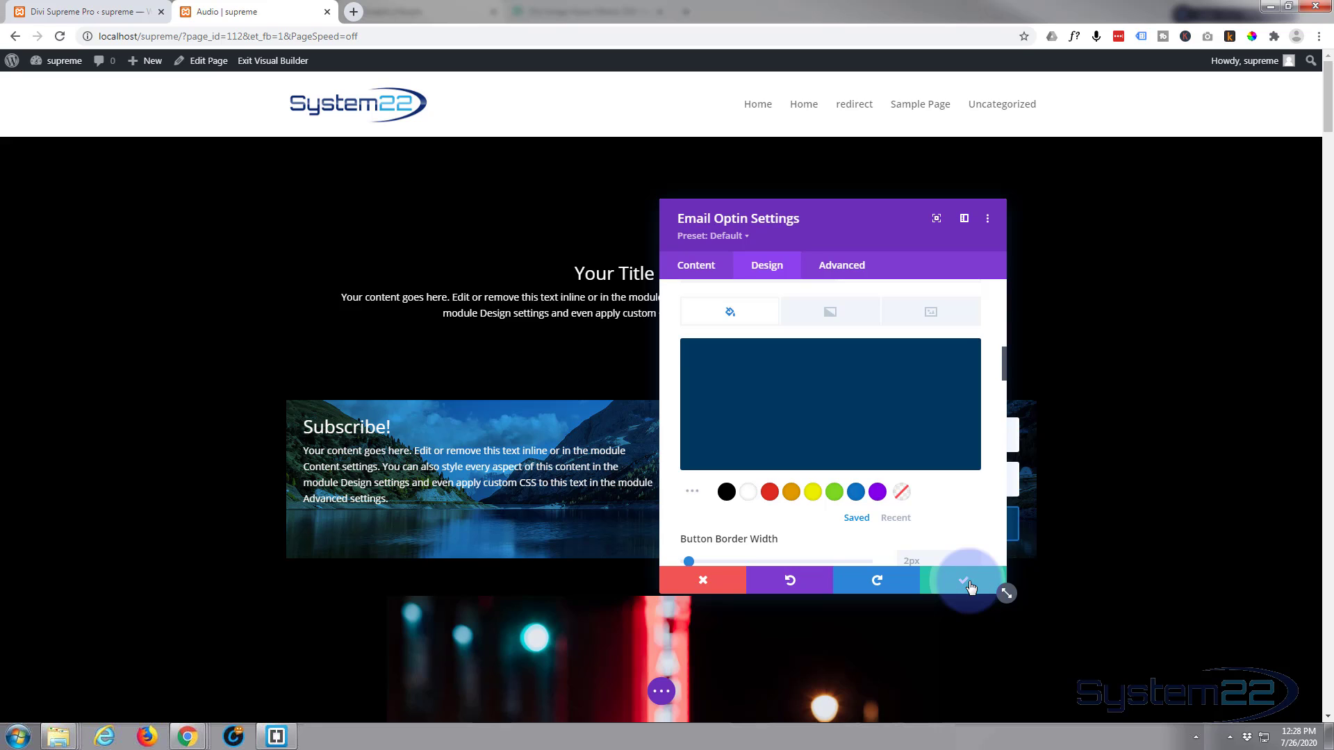
Save the opt-in settings and store the module in the Divi Library as 'email'.
{"action": "left_click", "coordinate": [971, 587]}
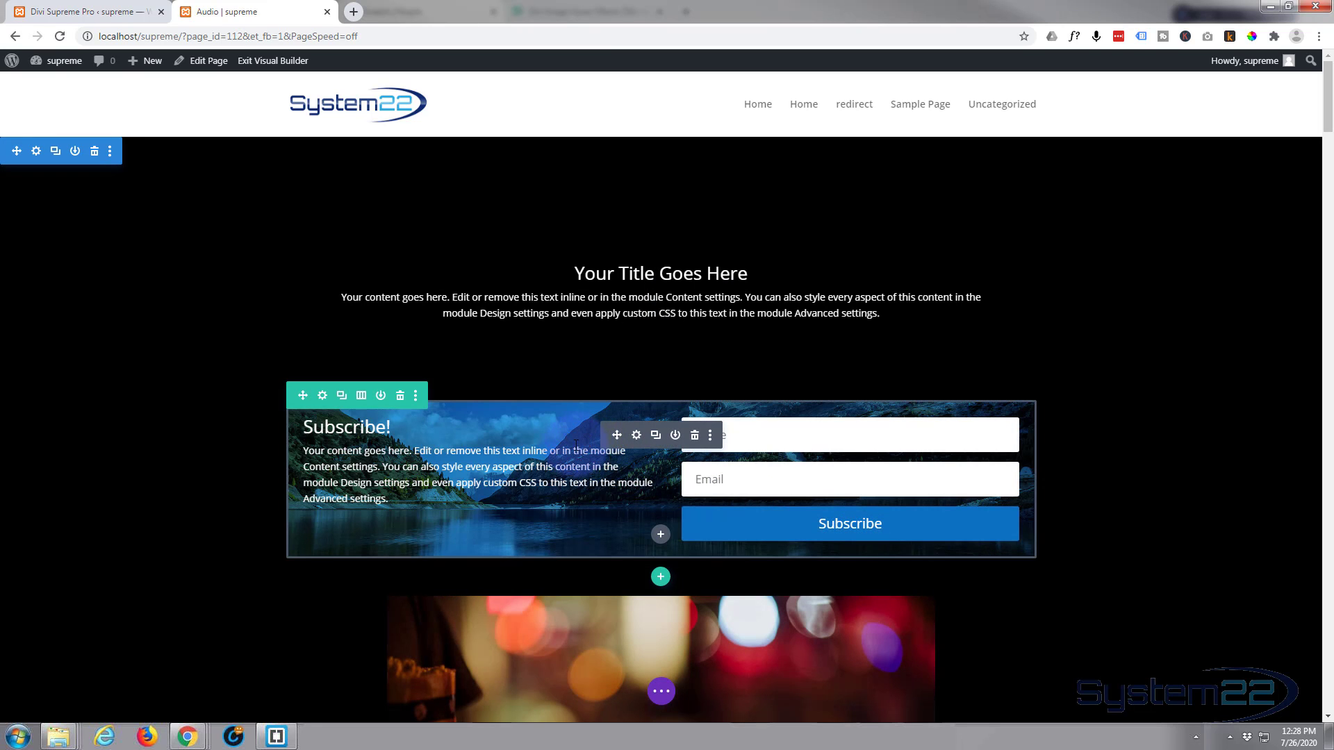
{"action": "left_click", "coordinate": [676, 435]}
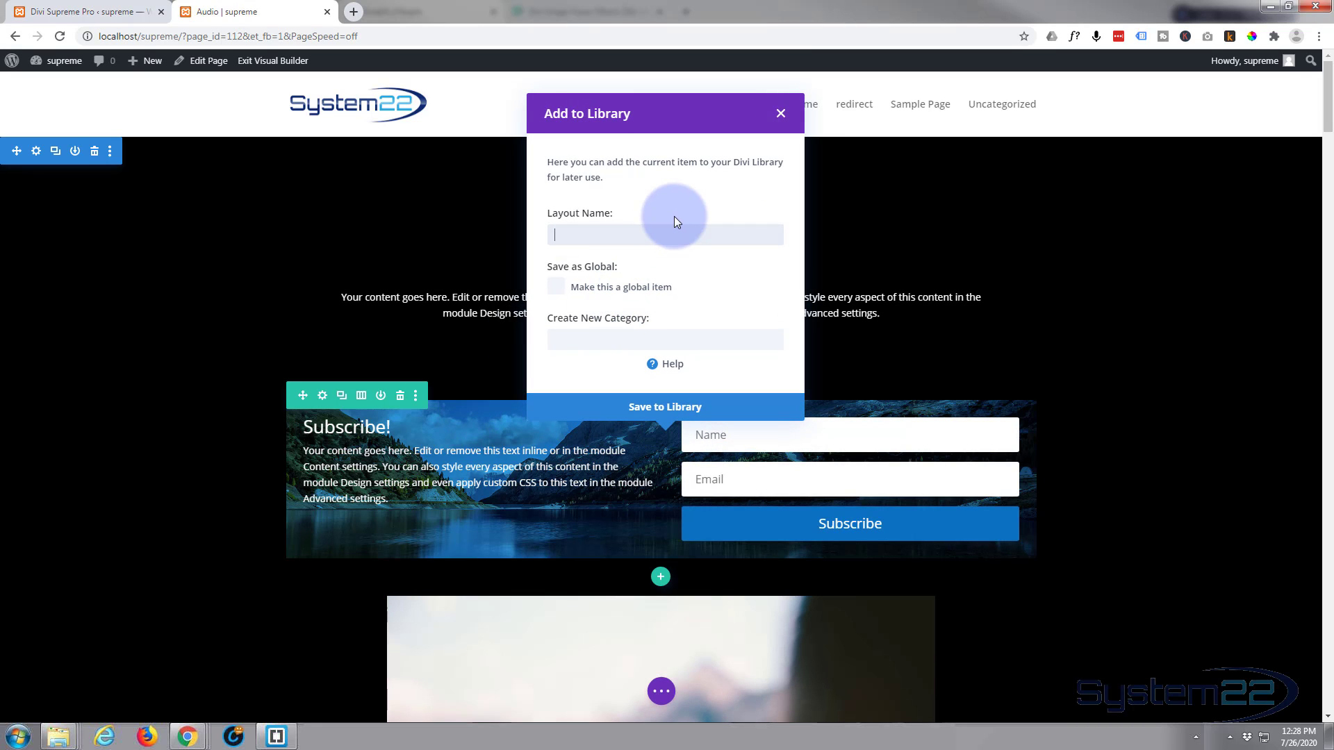
{"action": "type", "text": "email"}
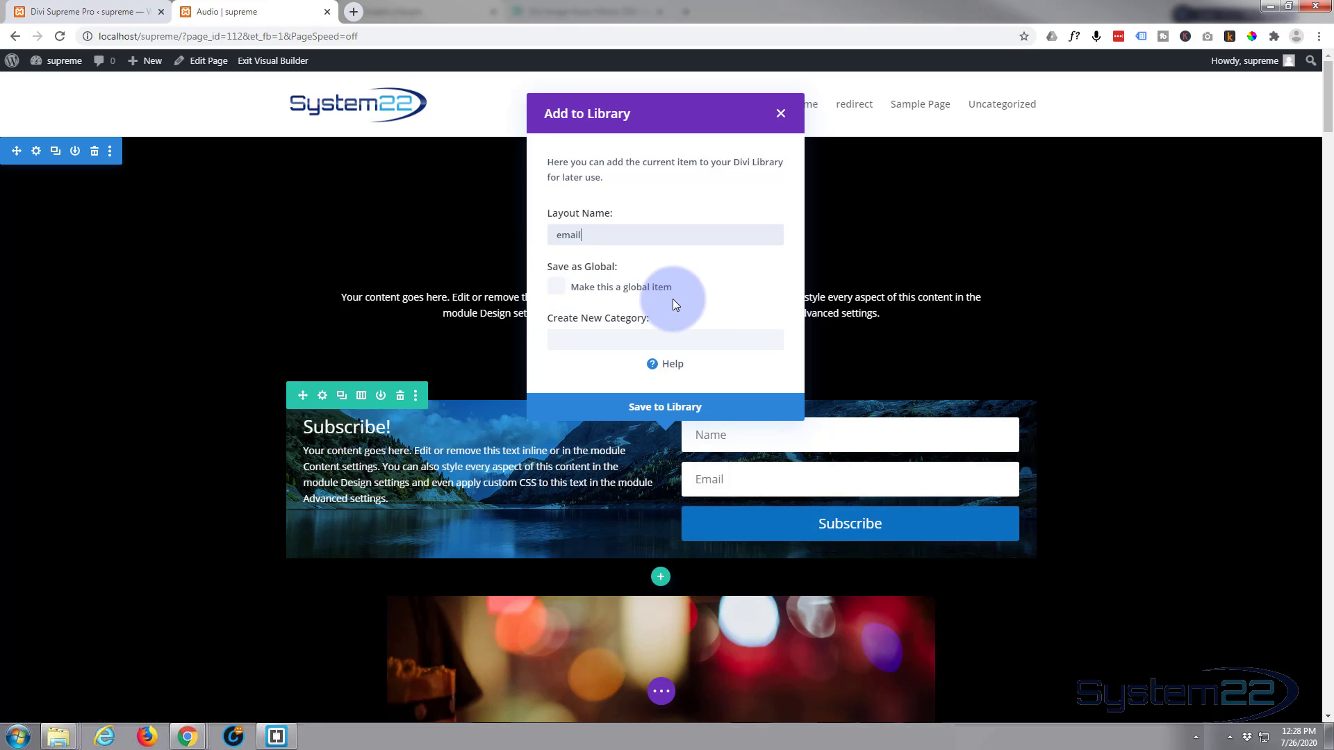
{"action": "left_click", "coordinate": [674, 408]}
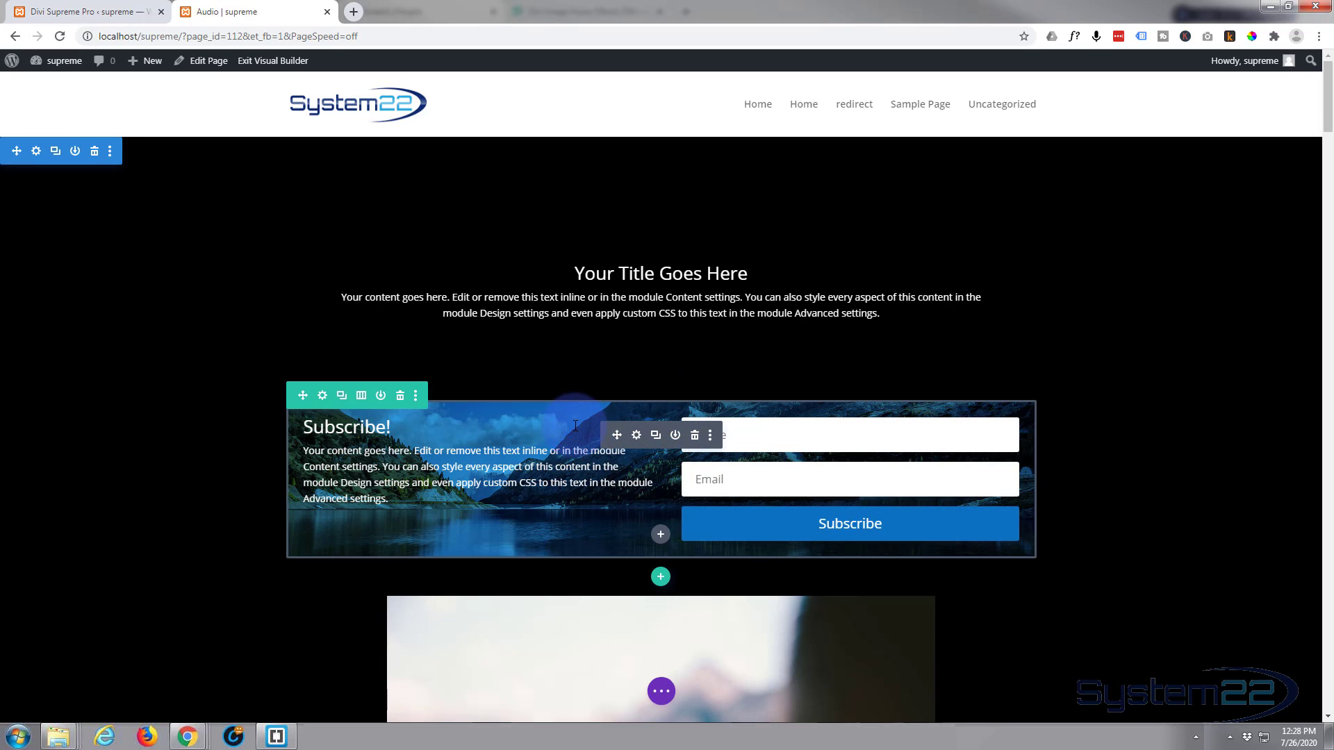
Replace the opt-in module with a Button module and relabel it 'Subscribe today!'.
{"action": "left_click", "coordinate": [695, 436]}
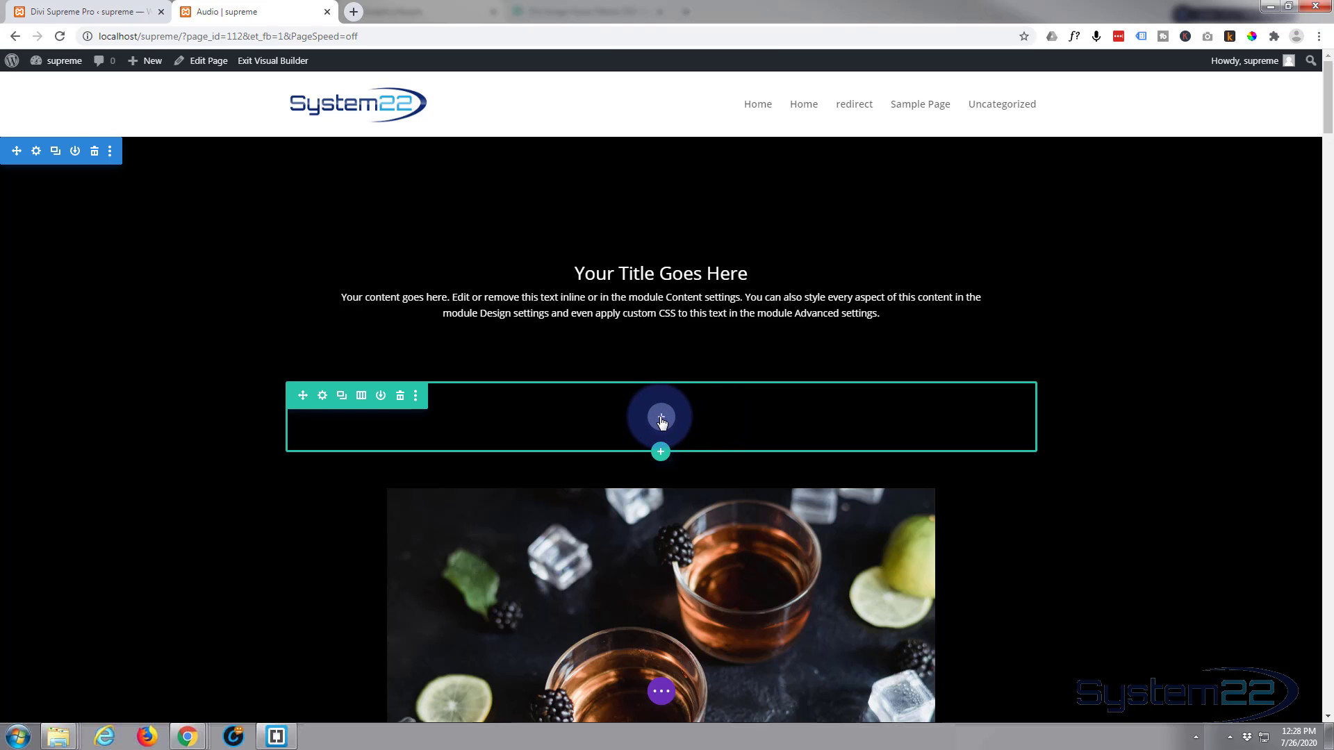
{"action": "left_click", "coordinate": [661, 419]}
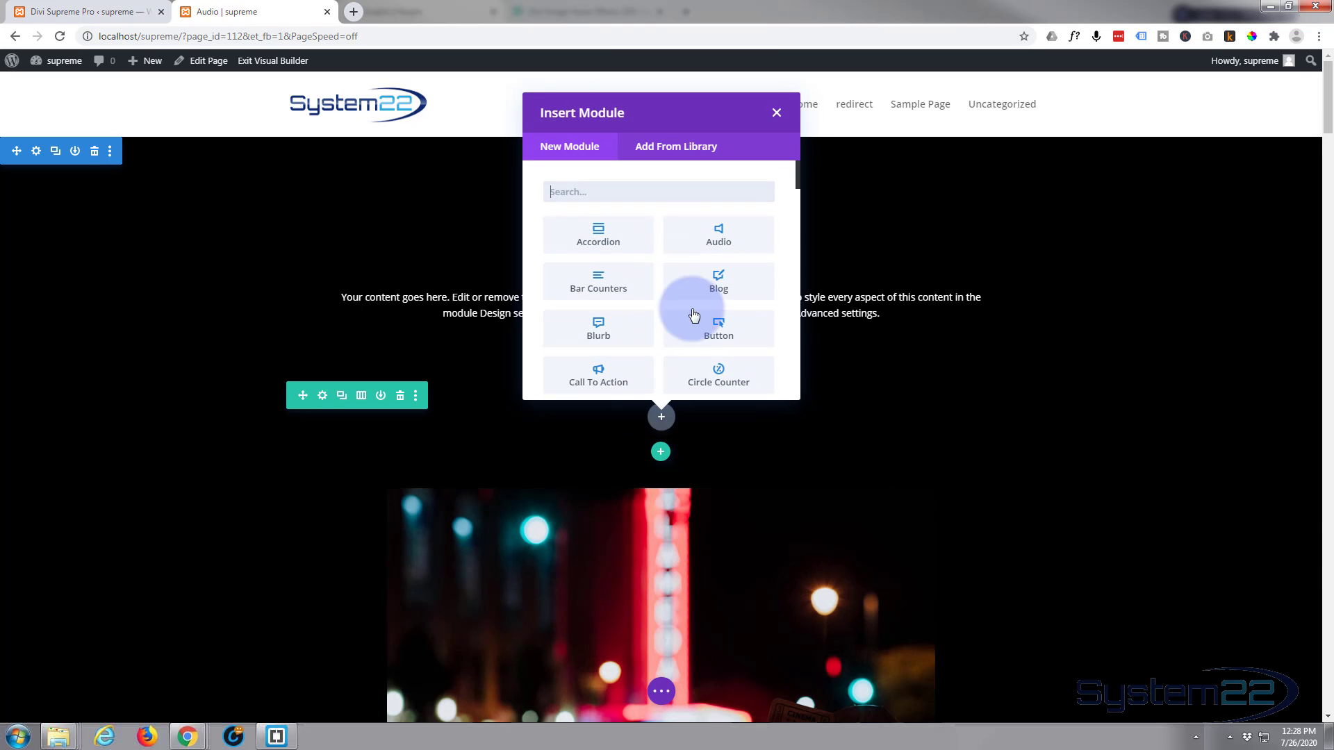
{"action": "left_click", "coordinate": [719, 329]}
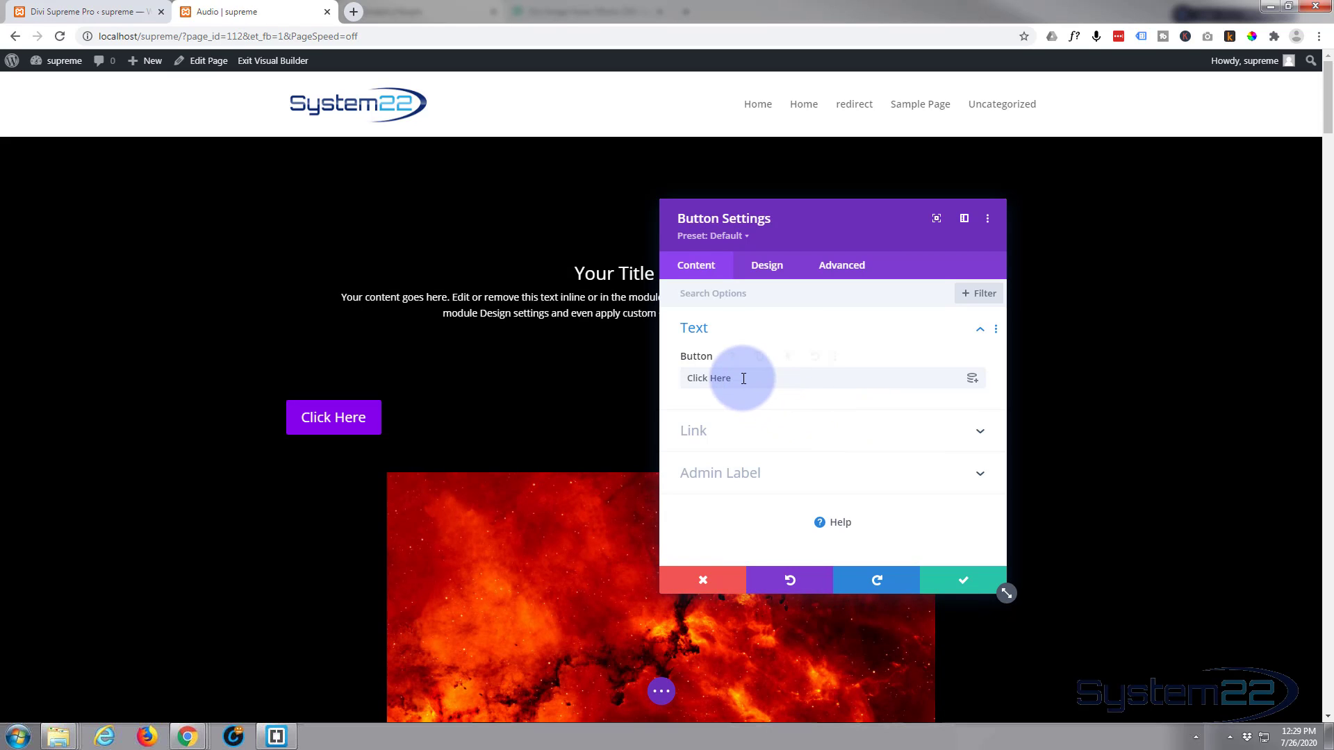
{"action": "left_click_drag", "start_coordinate": [743, 377], "coordinate": [659, 376]}
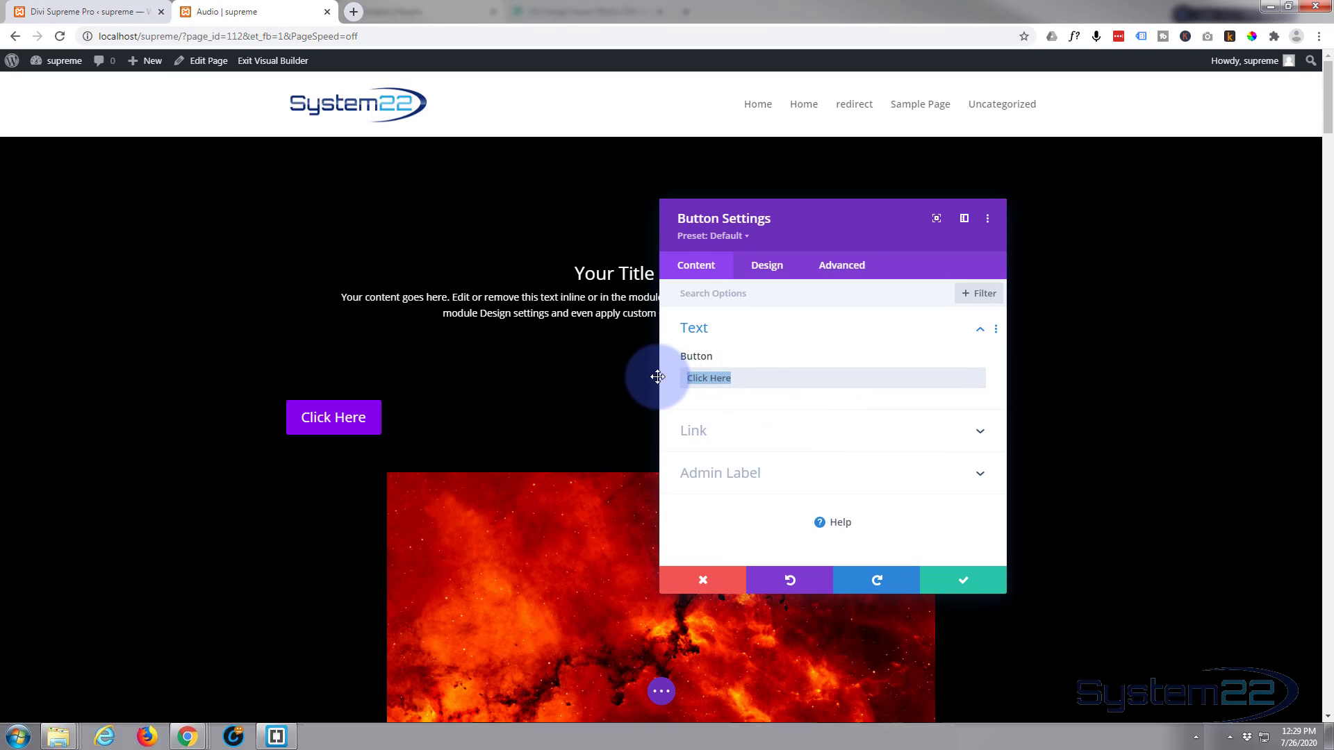
{"action": "type", "text": "Subscr"}
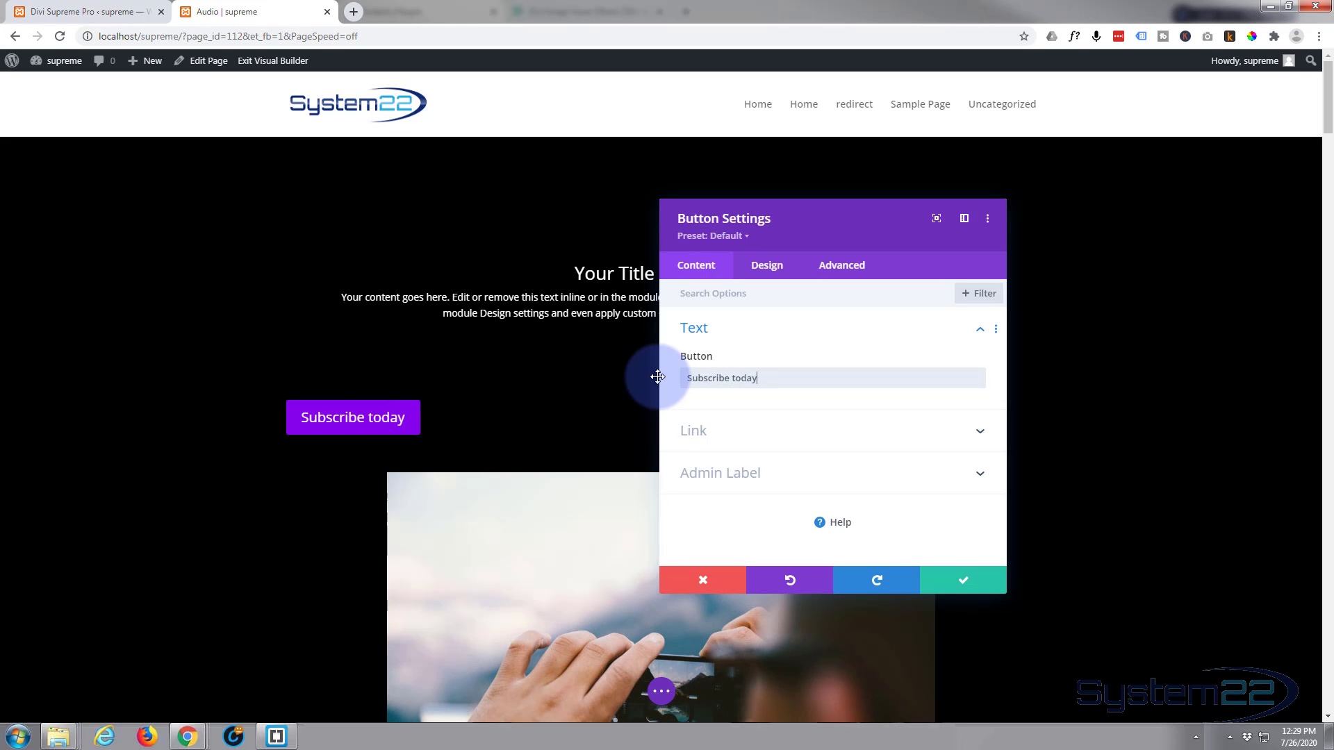
{"action": "type", "text": "ibe today!"}
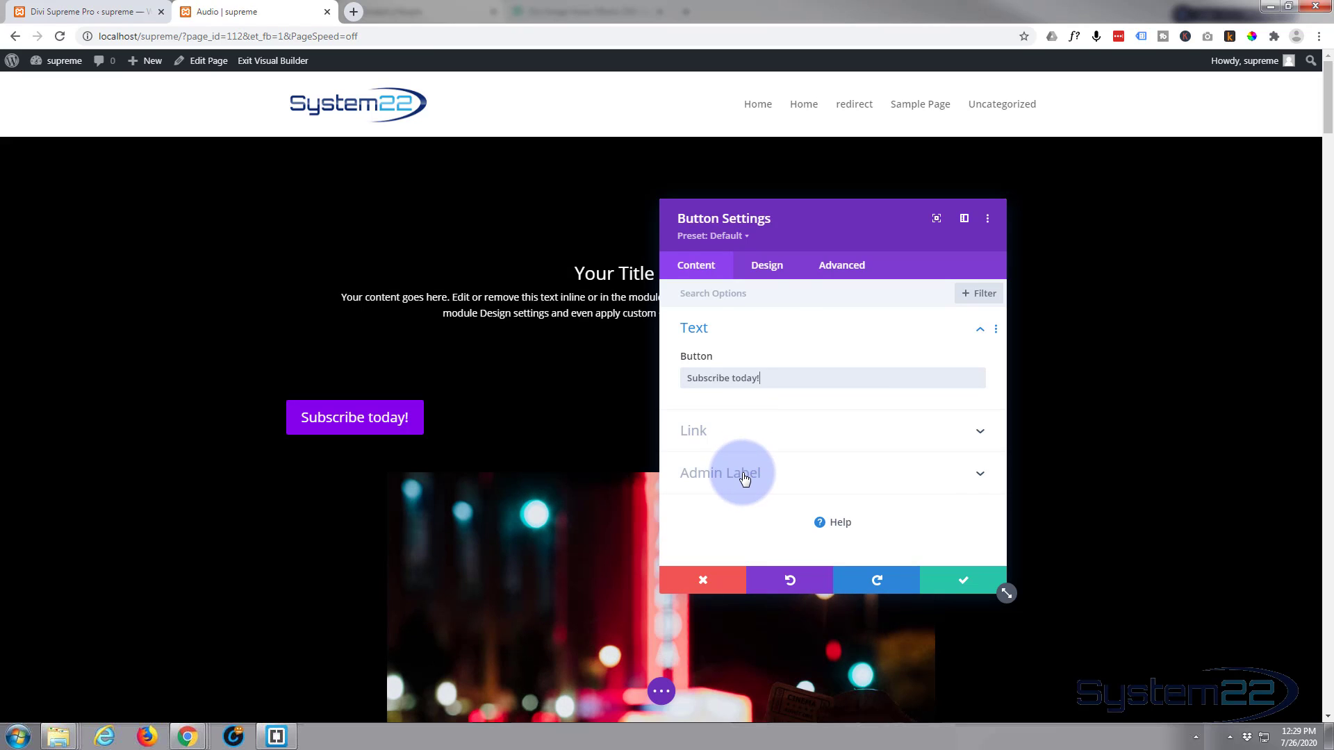
Set the button's Design tab alignment to center.
{"action": "left_click", "coordinate": [778, 272]}
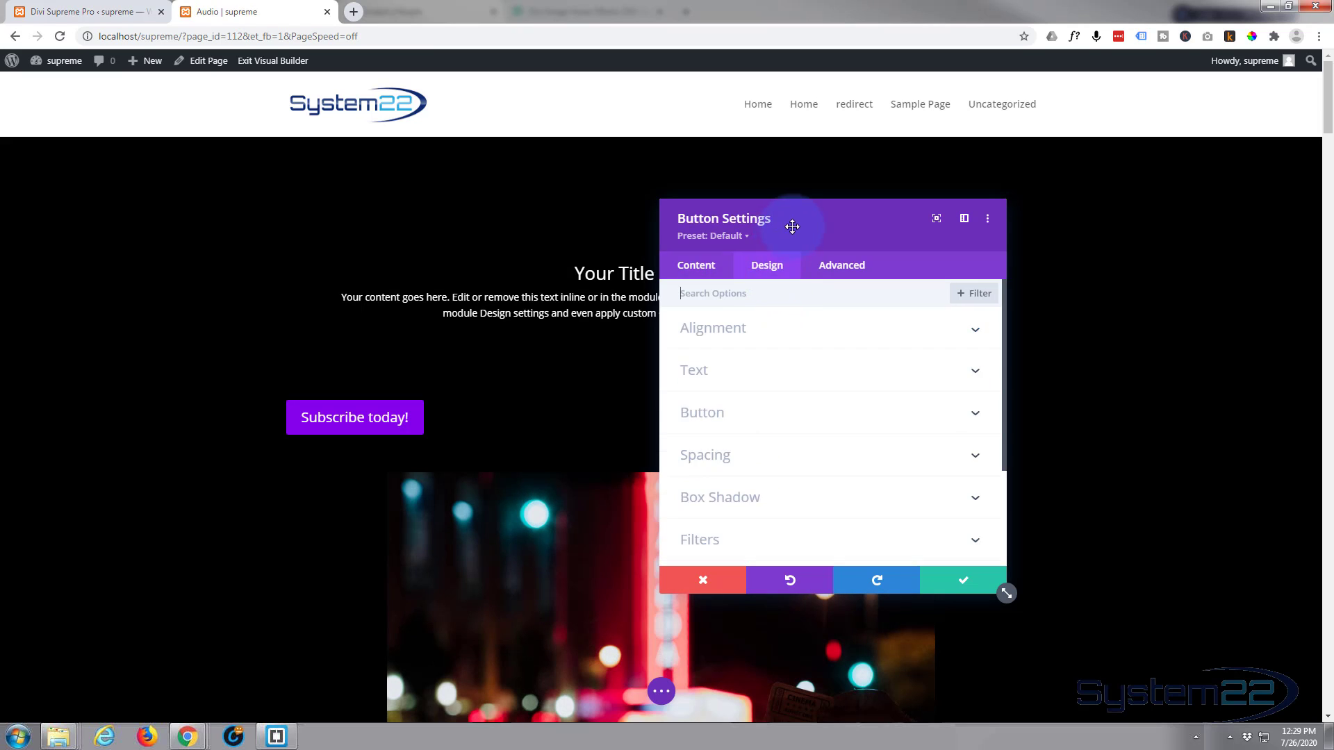
{"action": "left_click_drag", "start_coordinate": [789, 226], "coordinate": [1063, 217]}
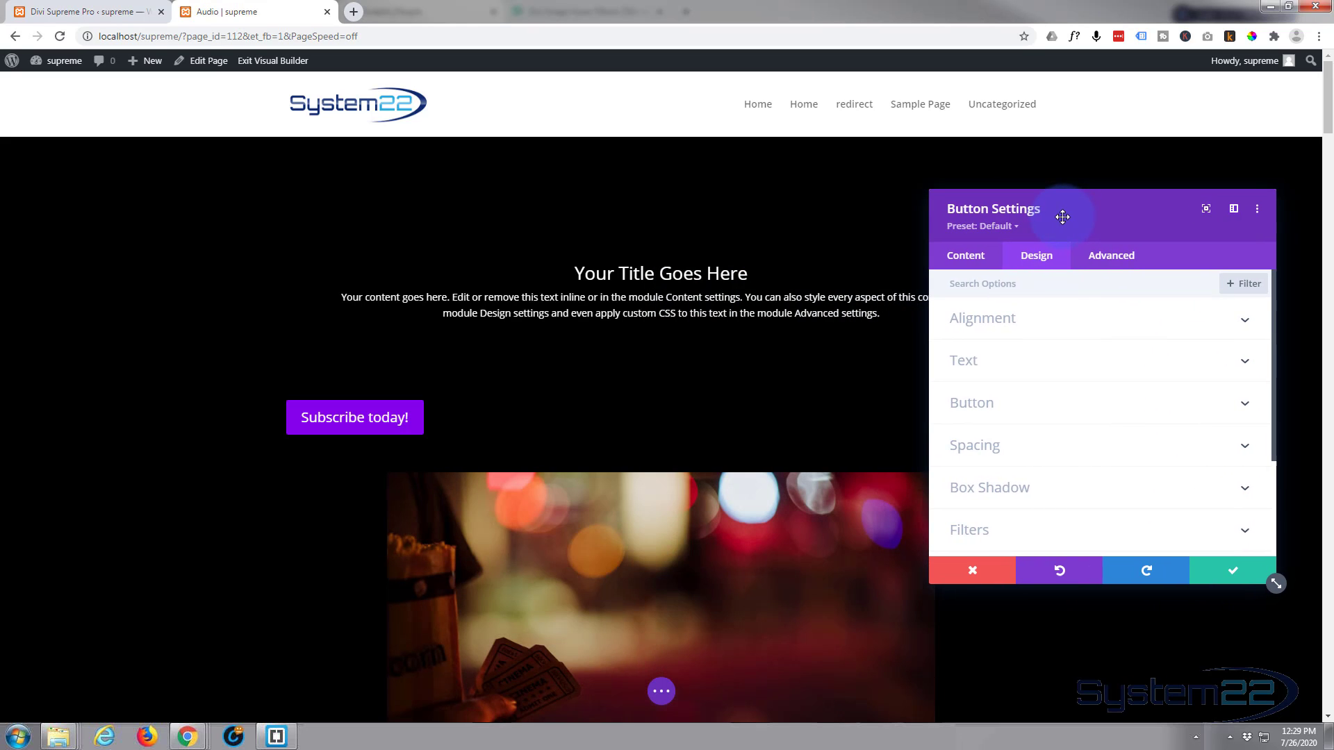
{"action": "left_click", "coordinate": [1073, 320]}
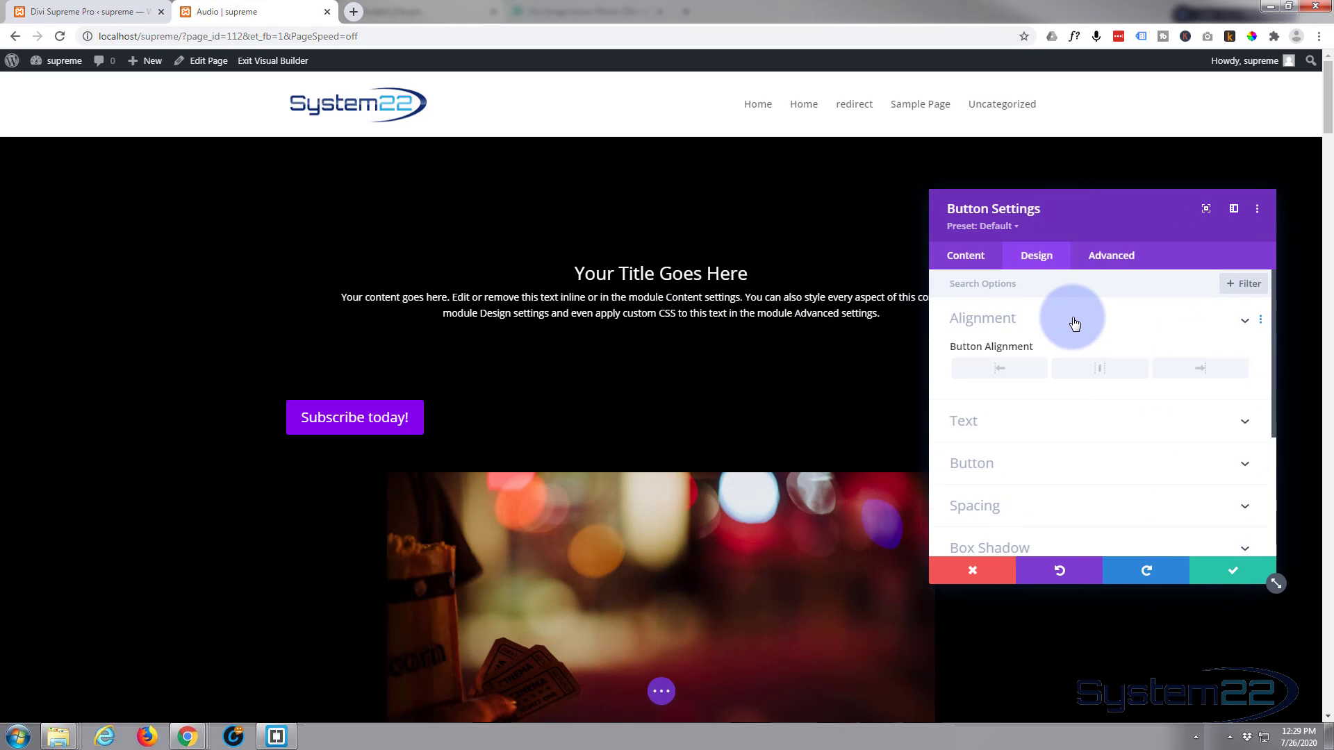
{"action": "left_click", "coordinate": [1099, 369]}
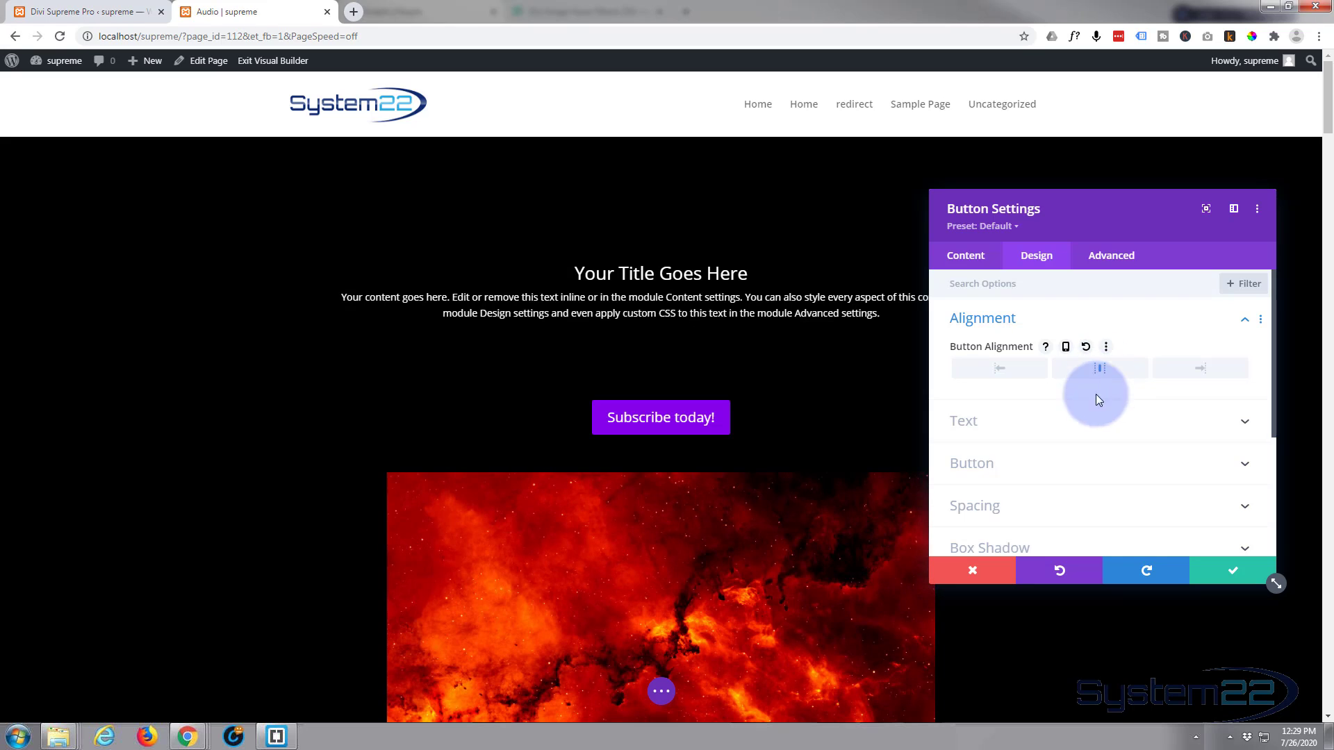
{"action": "scroll", "coordinate": [1033, 403], "scroll_direction": "down", "scroll_amount": 2}
{"action": "left_click", "coordinate": [1036, 395]}
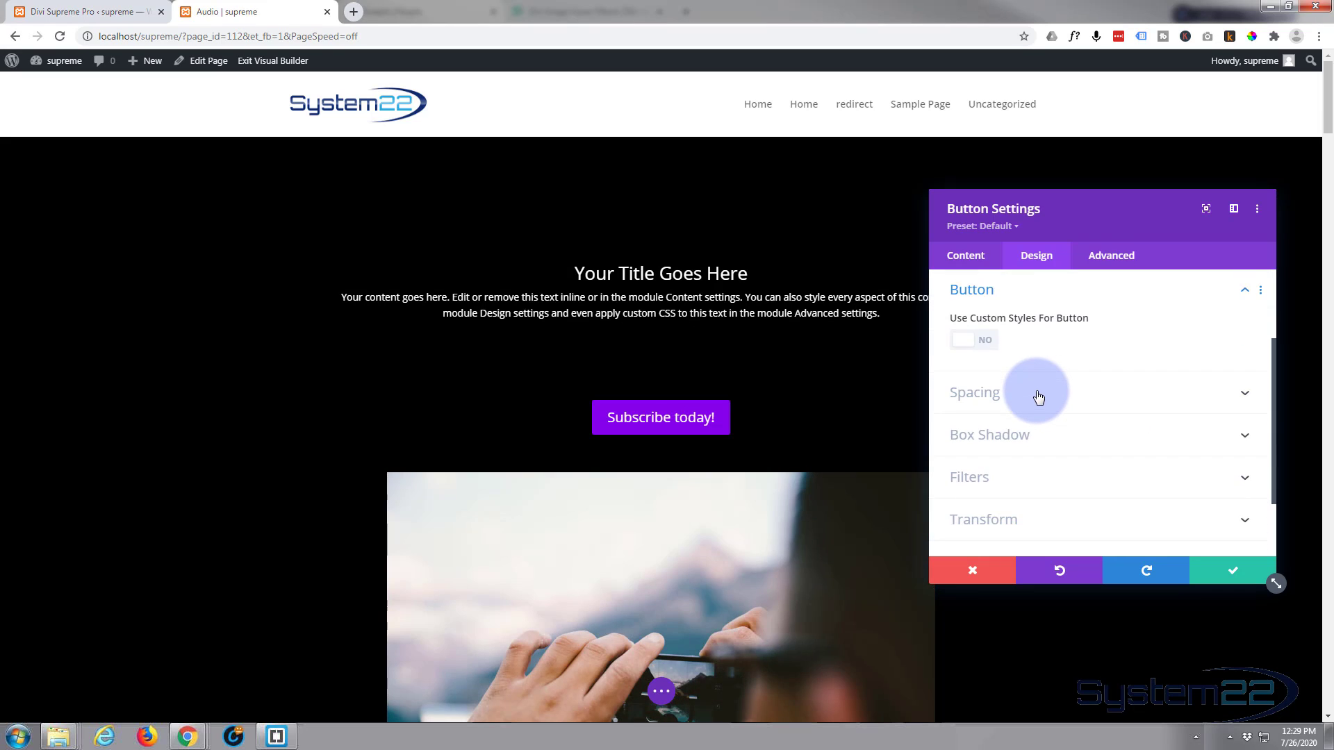
Enable custom button styles and set the button background to blue #0c71c3.
{"action": "left_click", "coordinate": [985, 340]}
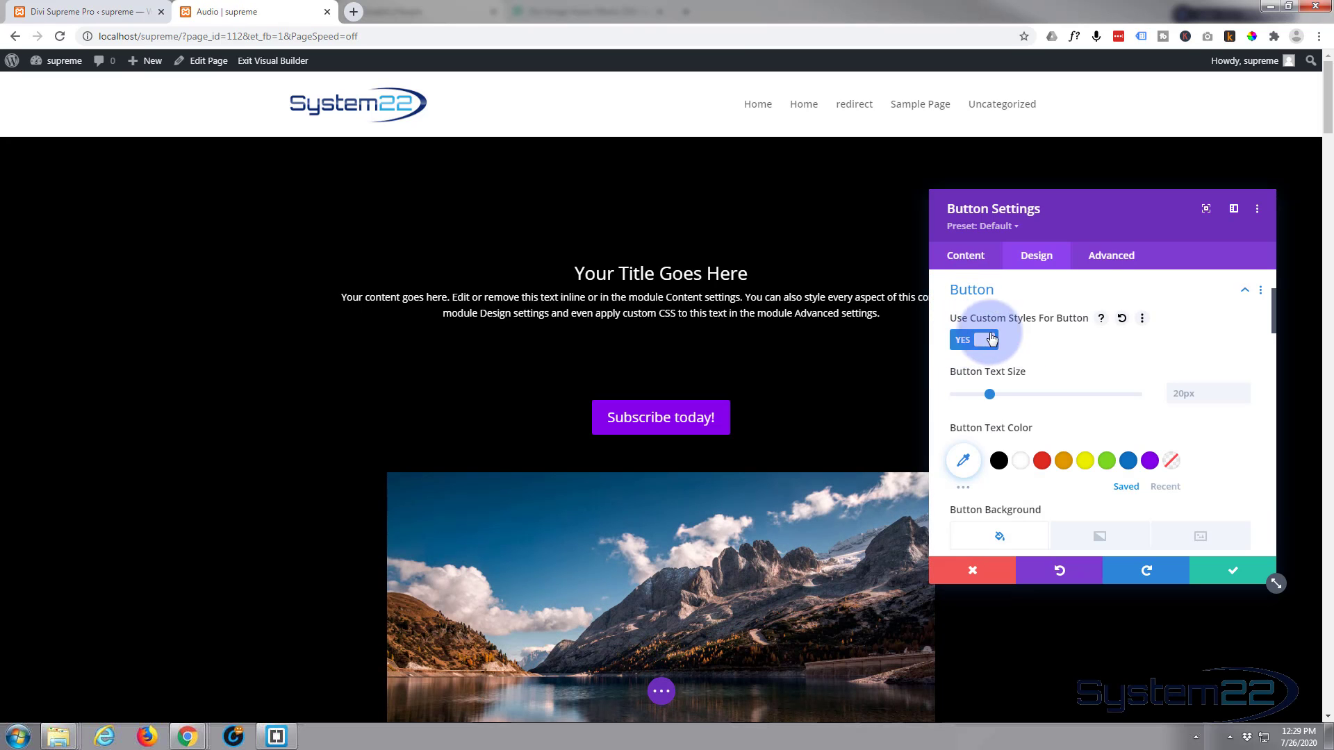
{"action": "scroll", "coordinate": [1058, 331], "scroll_direction": "down", "scroll_amount": 1}
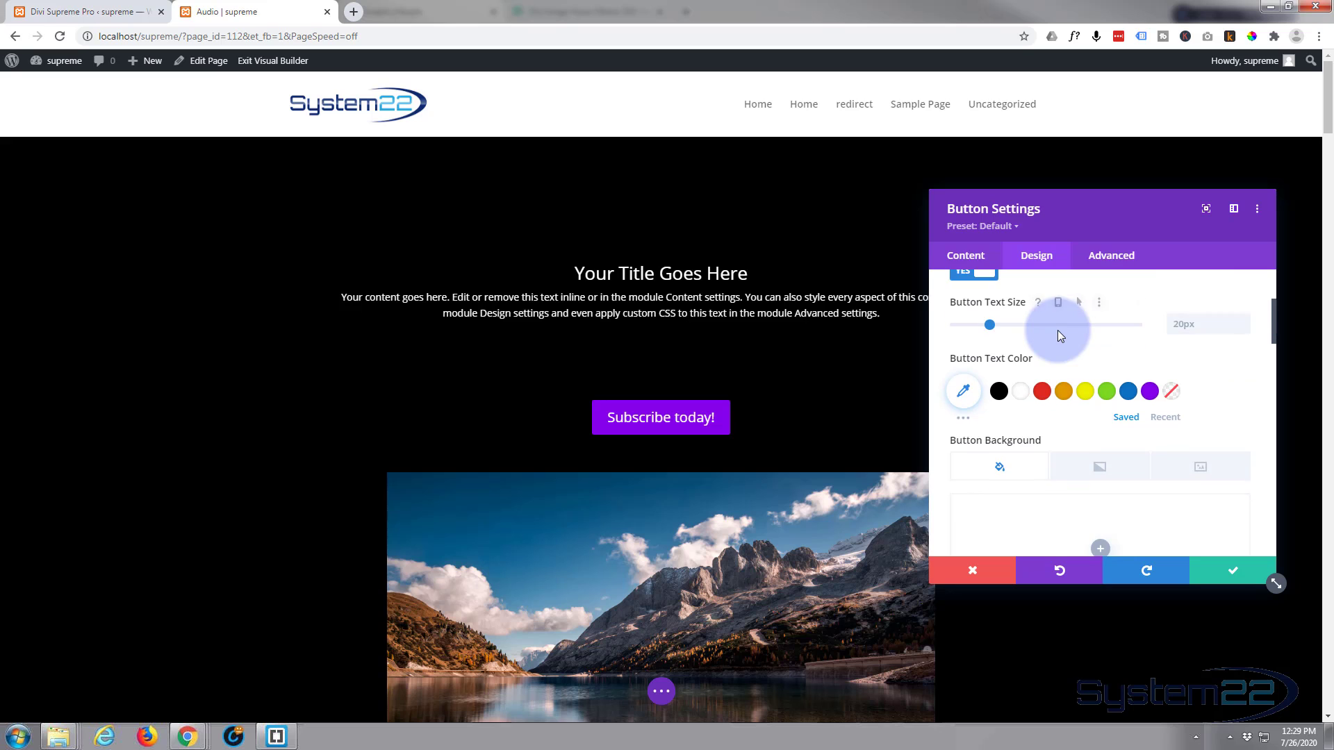
{"action": "scroll", "coordinate": [1045, 332], "scroll_direction": "down", "scroll_amount": 2}
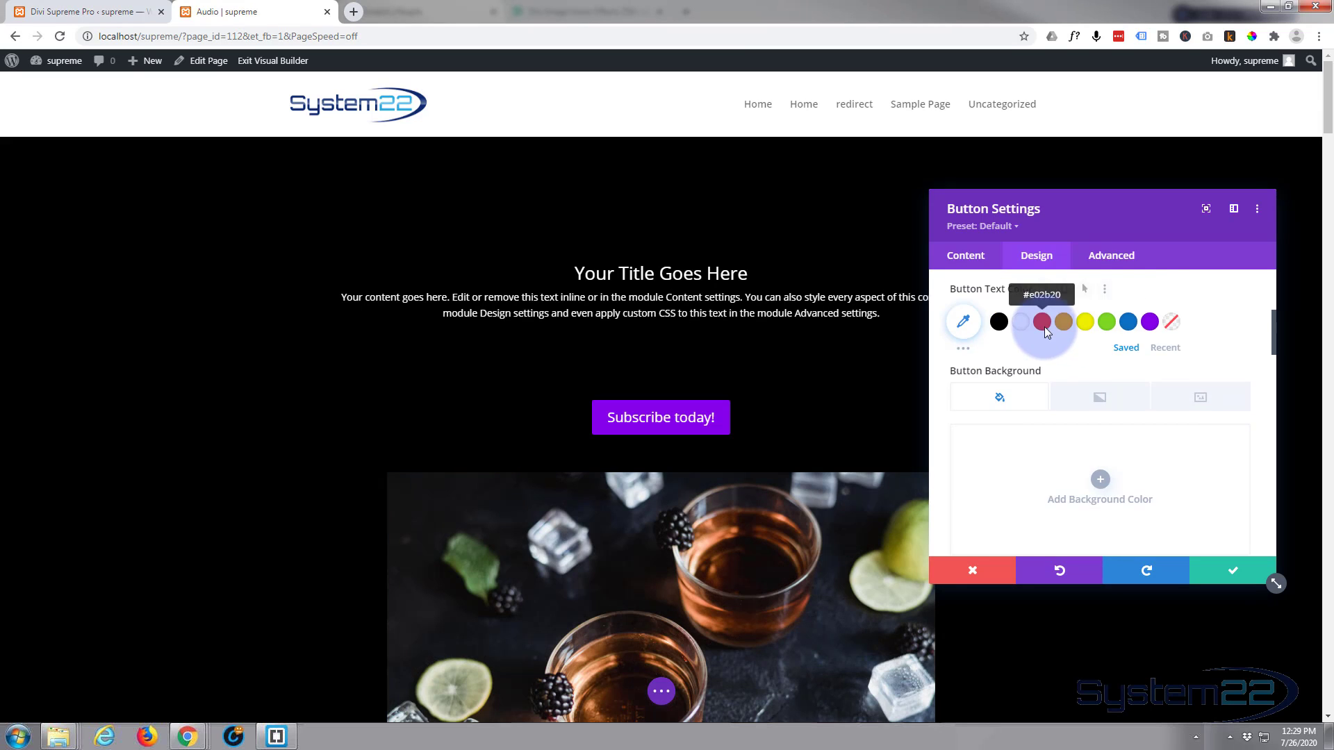
{"action": "scroll", "coordinate": [1047, 332], "scroll_direction": "down", "scroll_amount": 1}
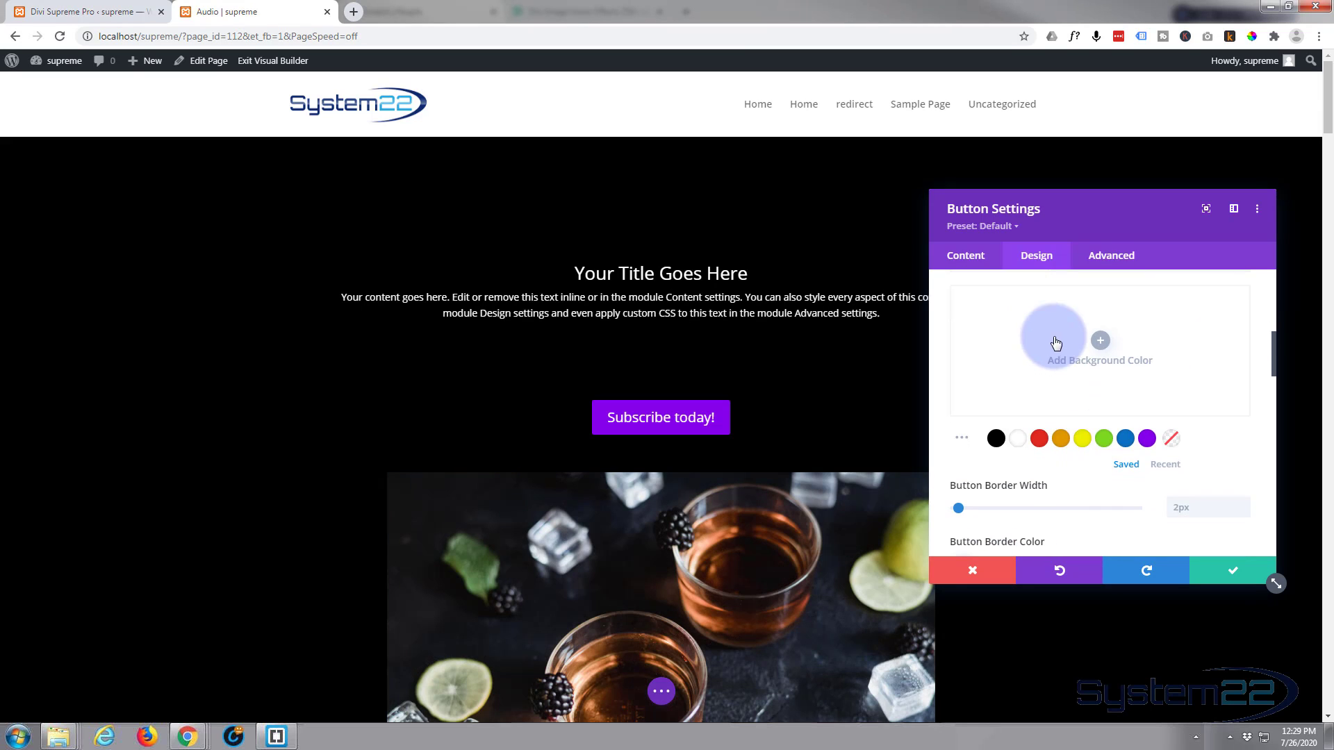
{"action": "left_click", "coordinate": [1126, 439]}
Give the button a dark navy #002f5b hover background and a blue #0c71c3 border.
{"action": "scroll", "coordinate": [1072, 372], "scroll_direction": "up", "scroll_amount": 1}
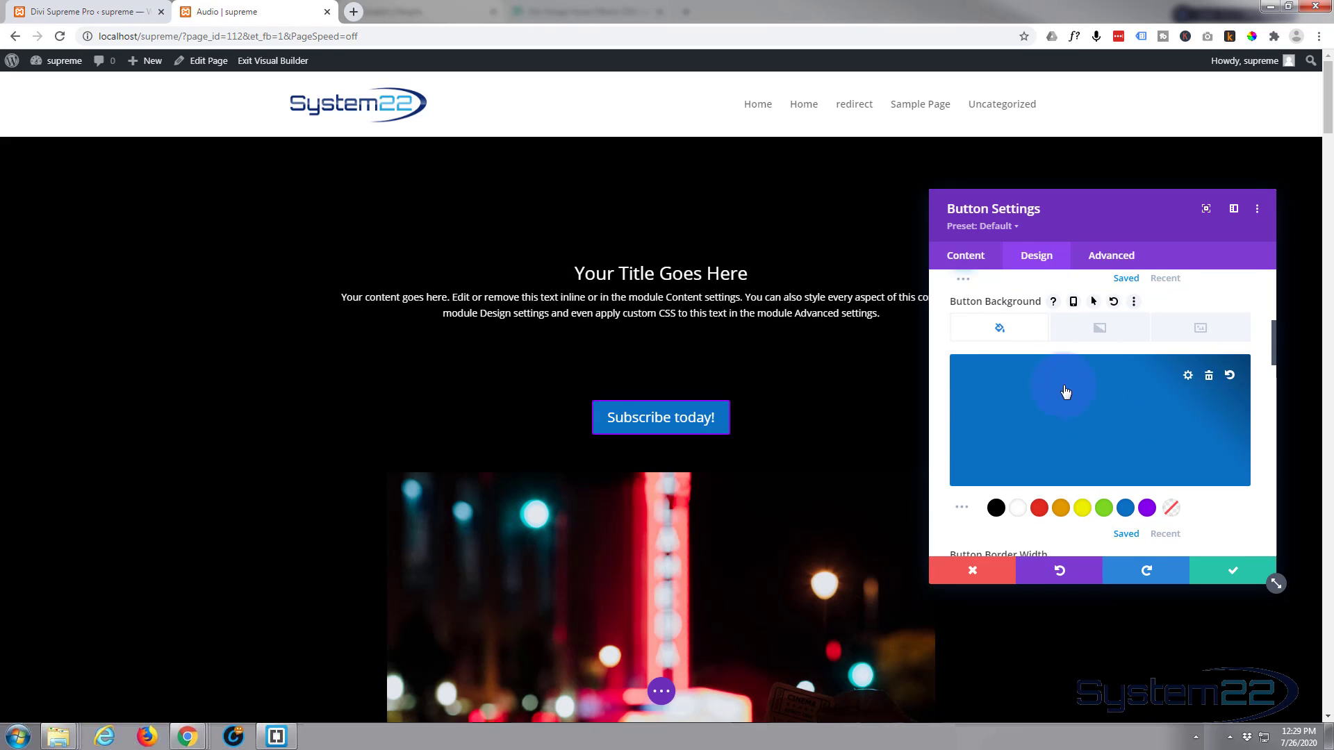
{"action": "left_click", "coordinate": [1094, 303]}
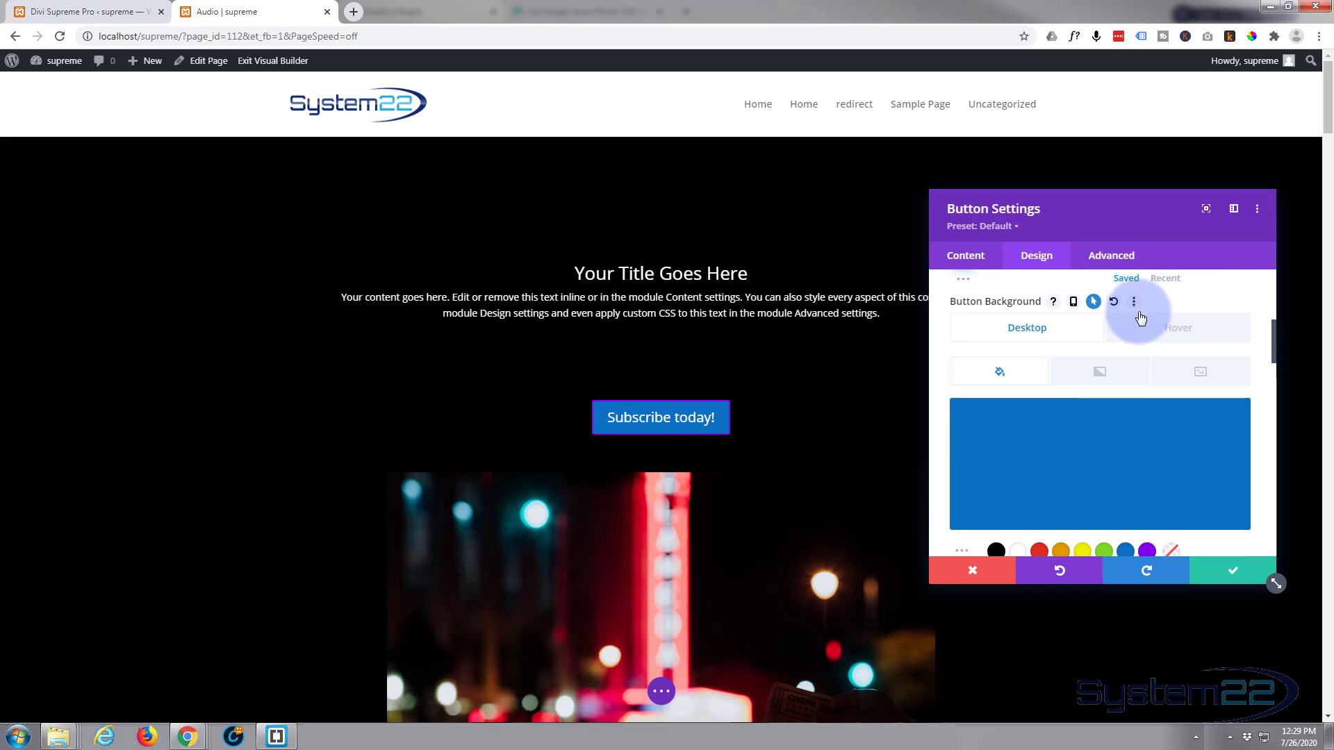
{"action": "left_click", "coordinate": [1191, 330]}
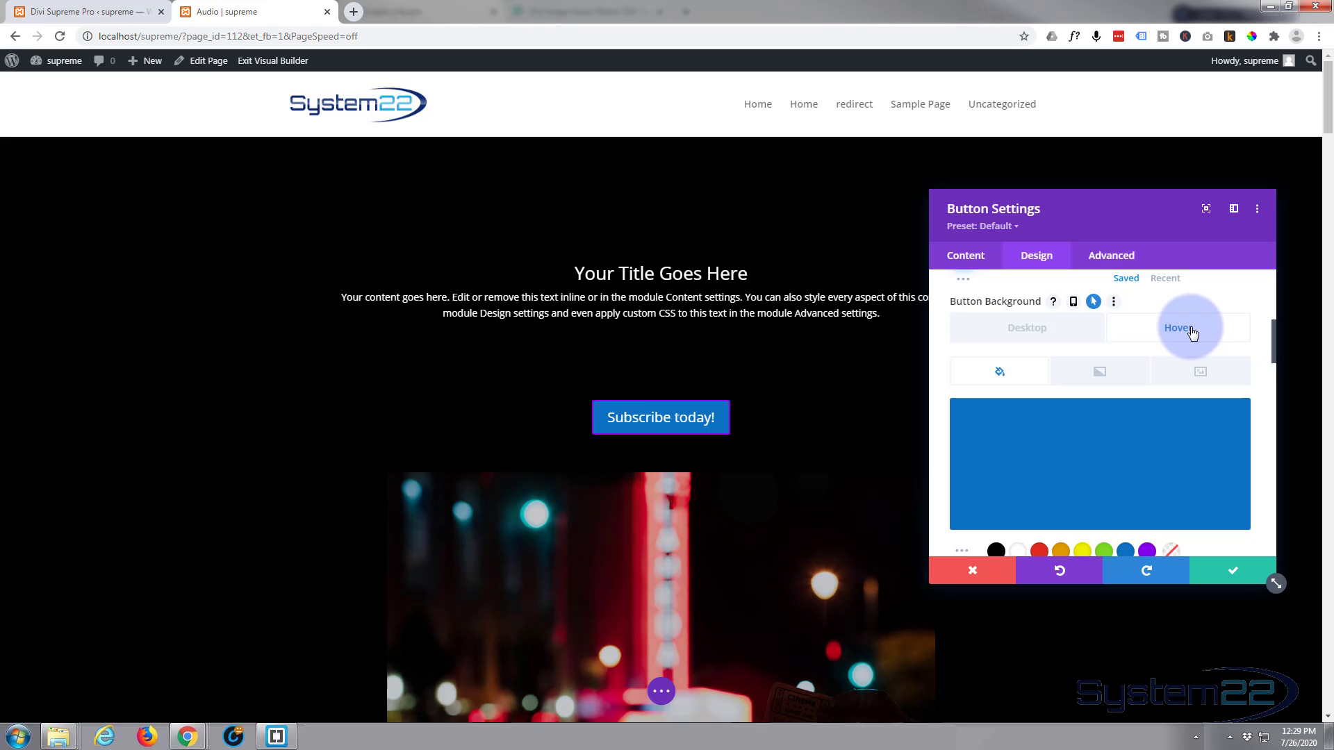
{"action": "left_click", "coordinate": [1100, 485]}
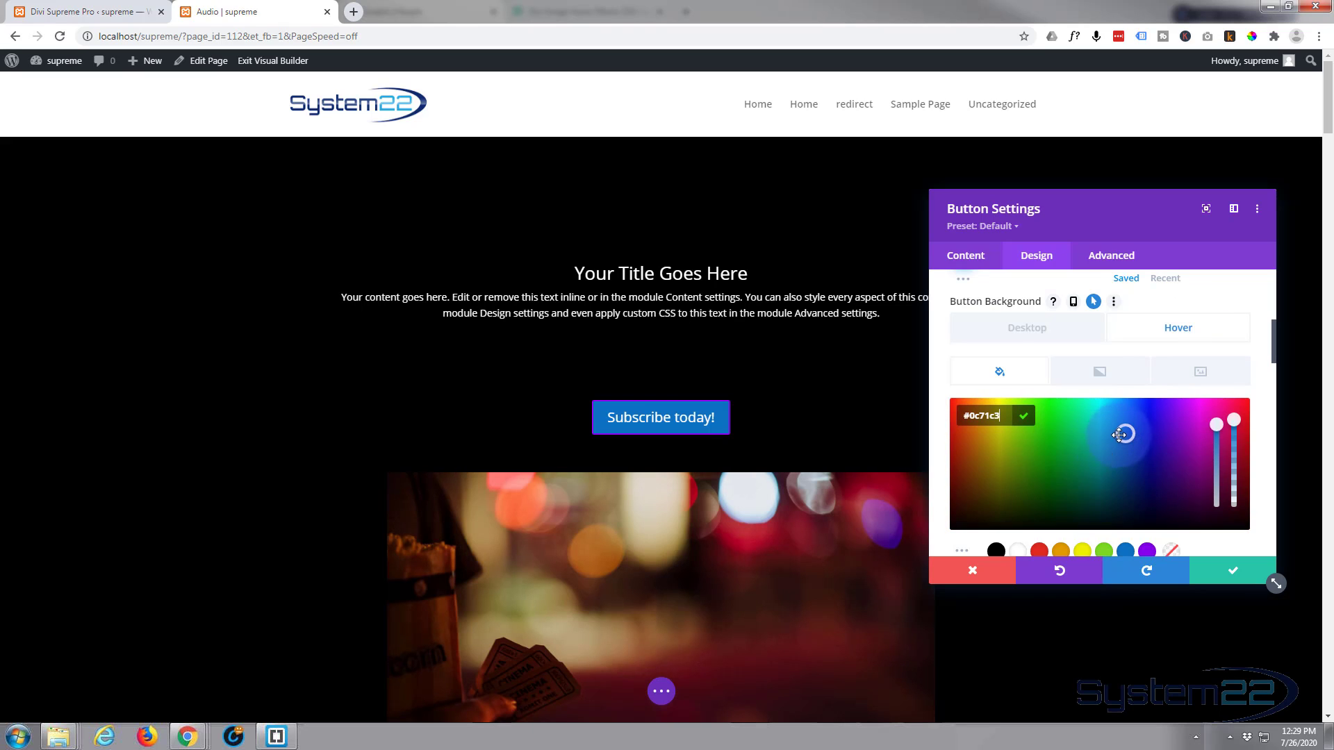
{"action": "left_click", "coordinate": [1126, 484]}
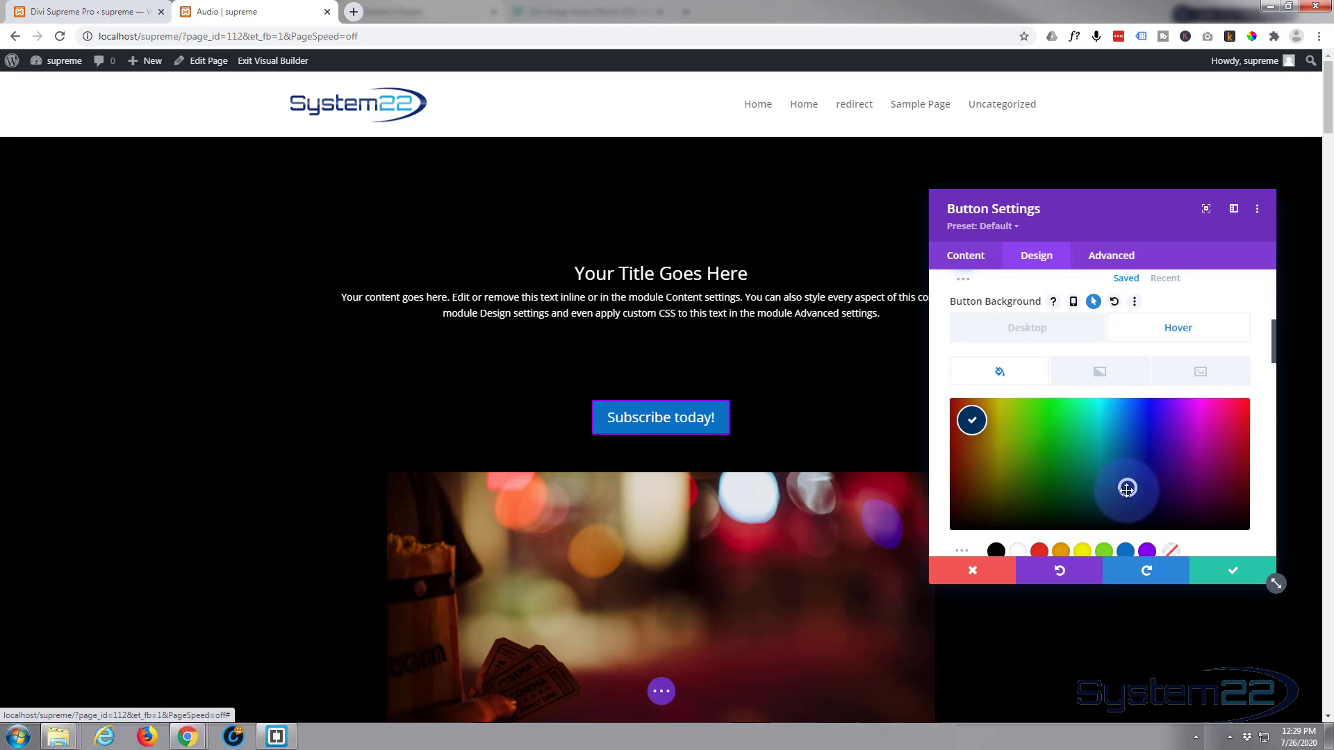
{"action": "left_click", "coordinate": [1048, 343]}
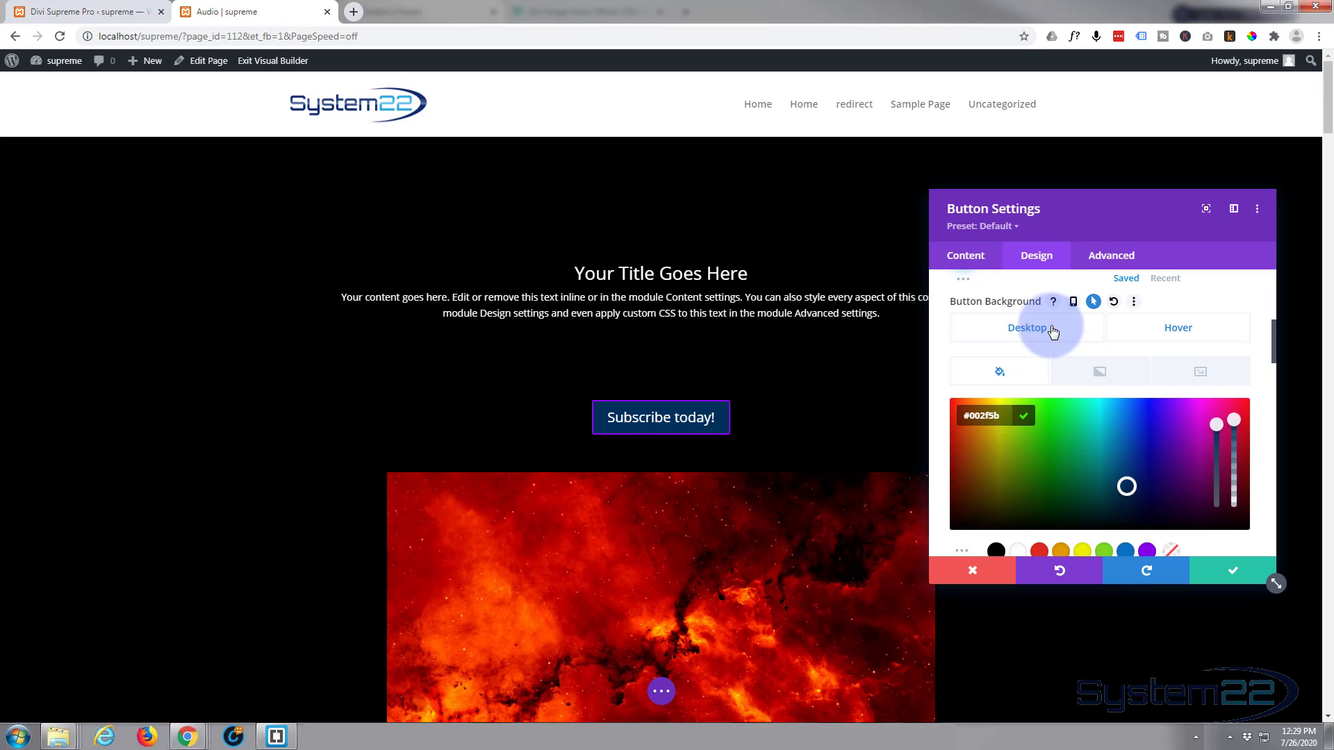
{"action": "scroll", "coordinate": [1102, 434], "scroll_direction": "down", "scroll_amount": 2}
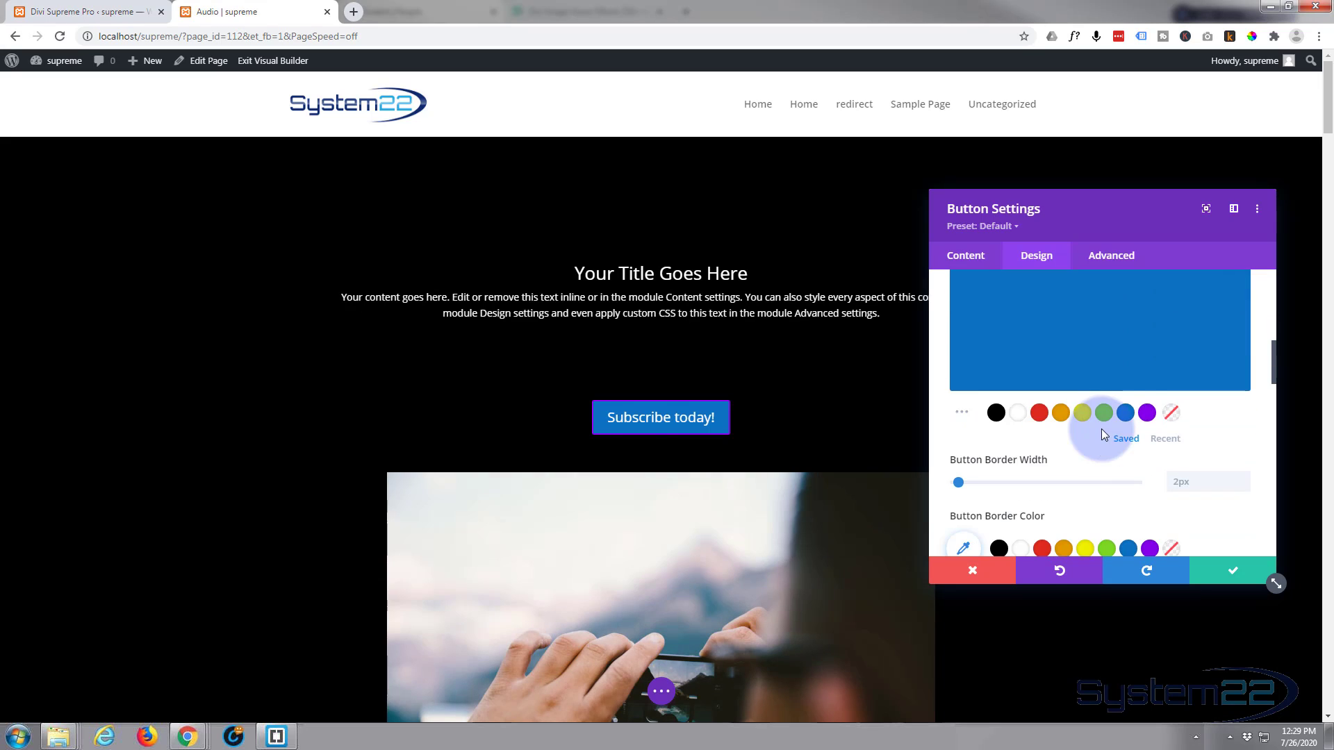
{"action": "scroll", "coordinate": [1102, 428], "scroll_direction": "down", "scroll_amount": 3}
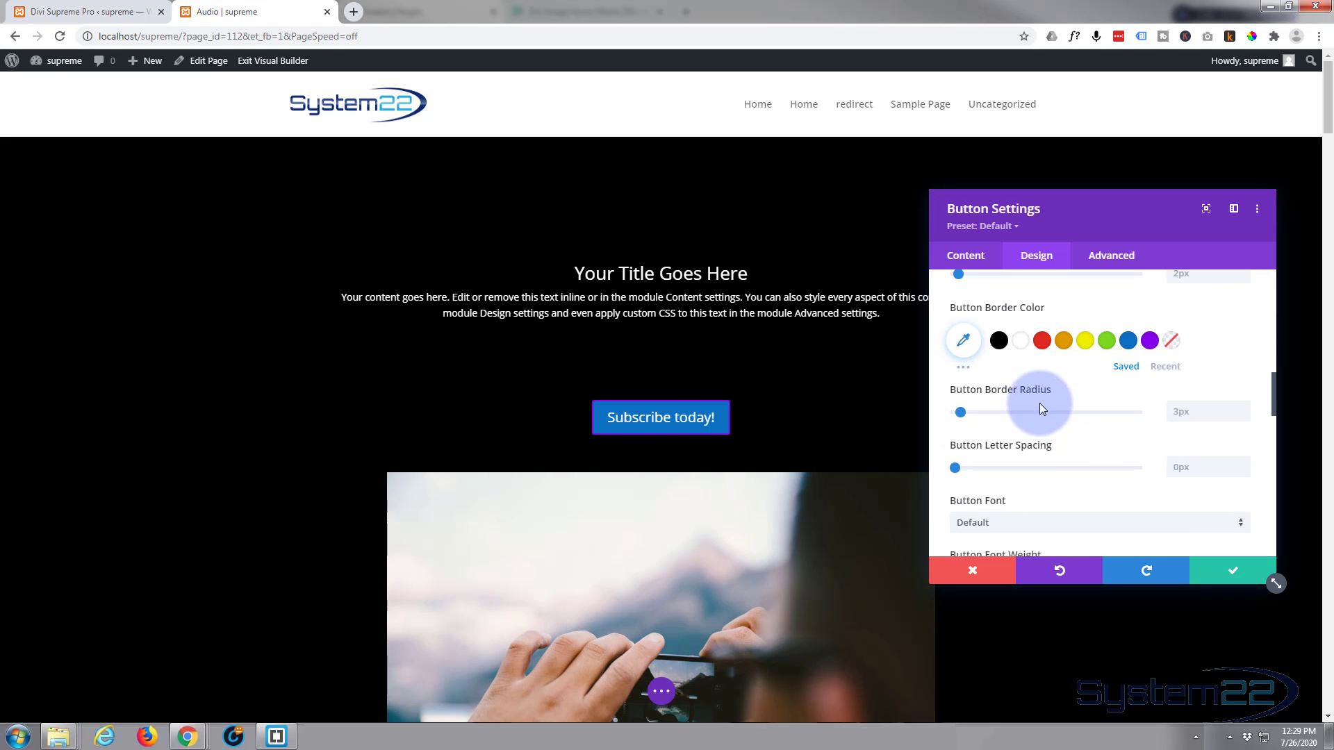
{"action": "left_click", "coordinate": [1129, 341]}
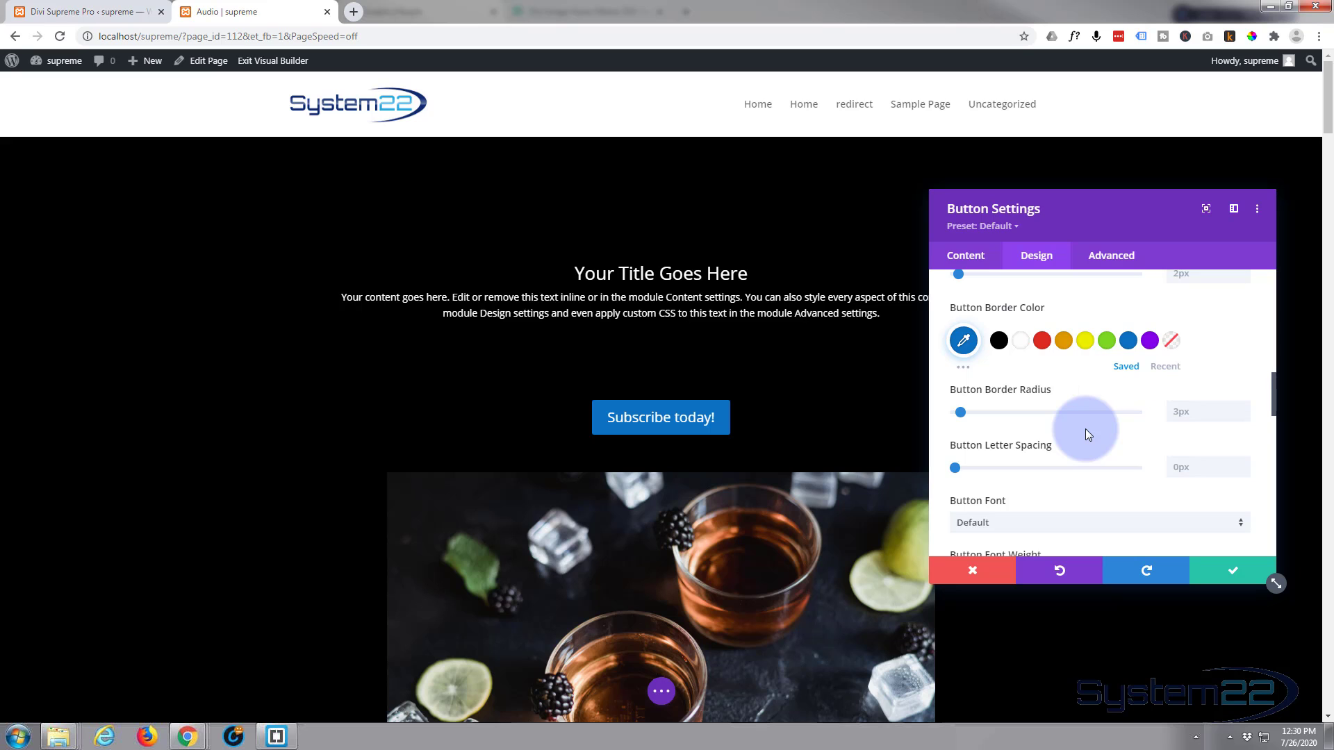
Add a right-placed envelope icon to the button, shown only on hover.
{"action": "scroll", "coordinate": [1086, 428], "scroll_direction": "down", "scroll_amount": 6}
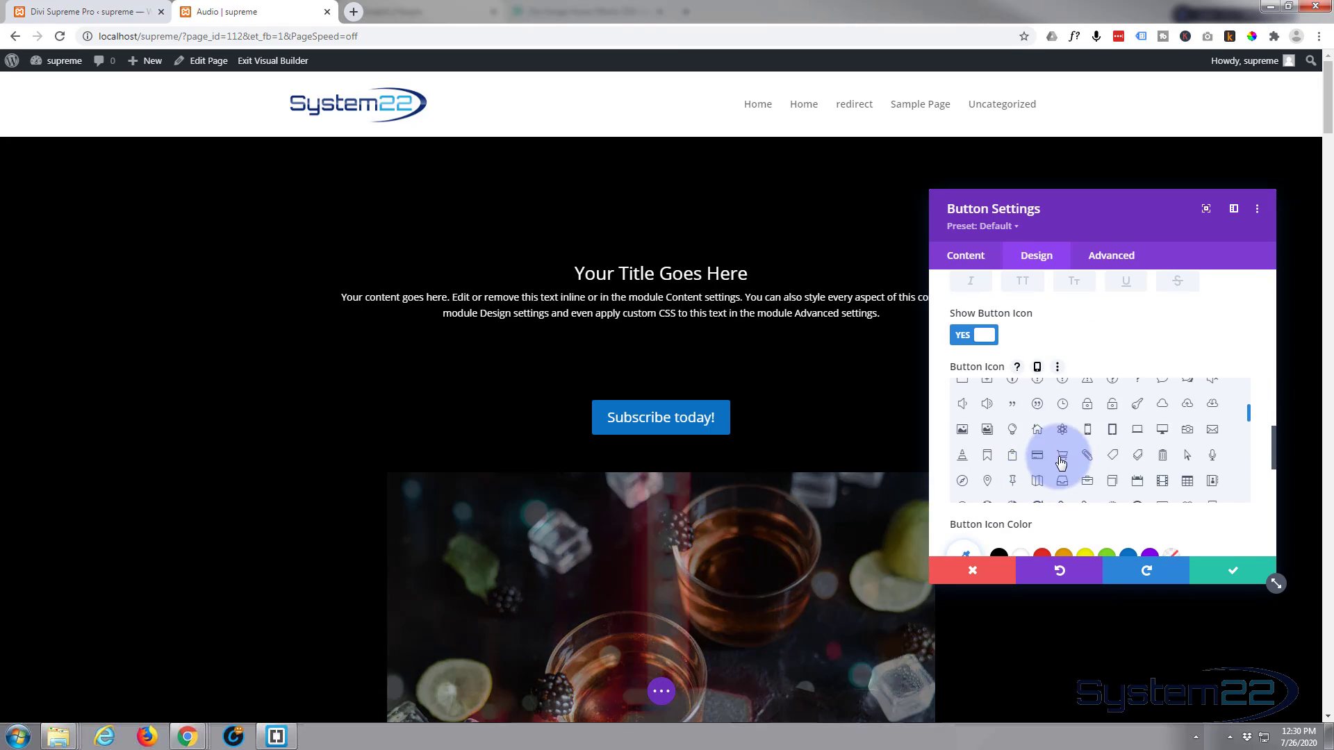
{"action": "scroll", "coordinate": [1028, 486], "scroll_direction": "down", "scroll_amount": 1}
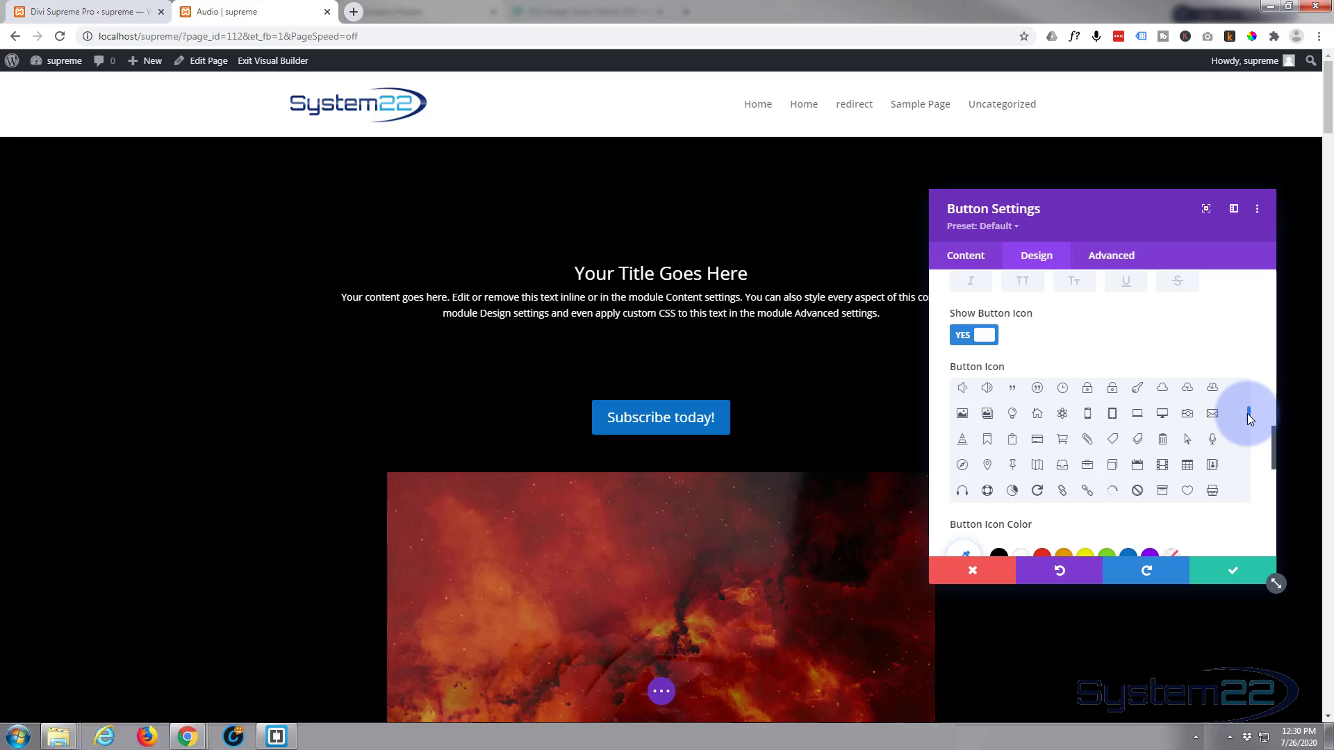
{"action": "left_click_drag", "start_coordinate": [1248, 416], "coordinate": [1248, 456]}
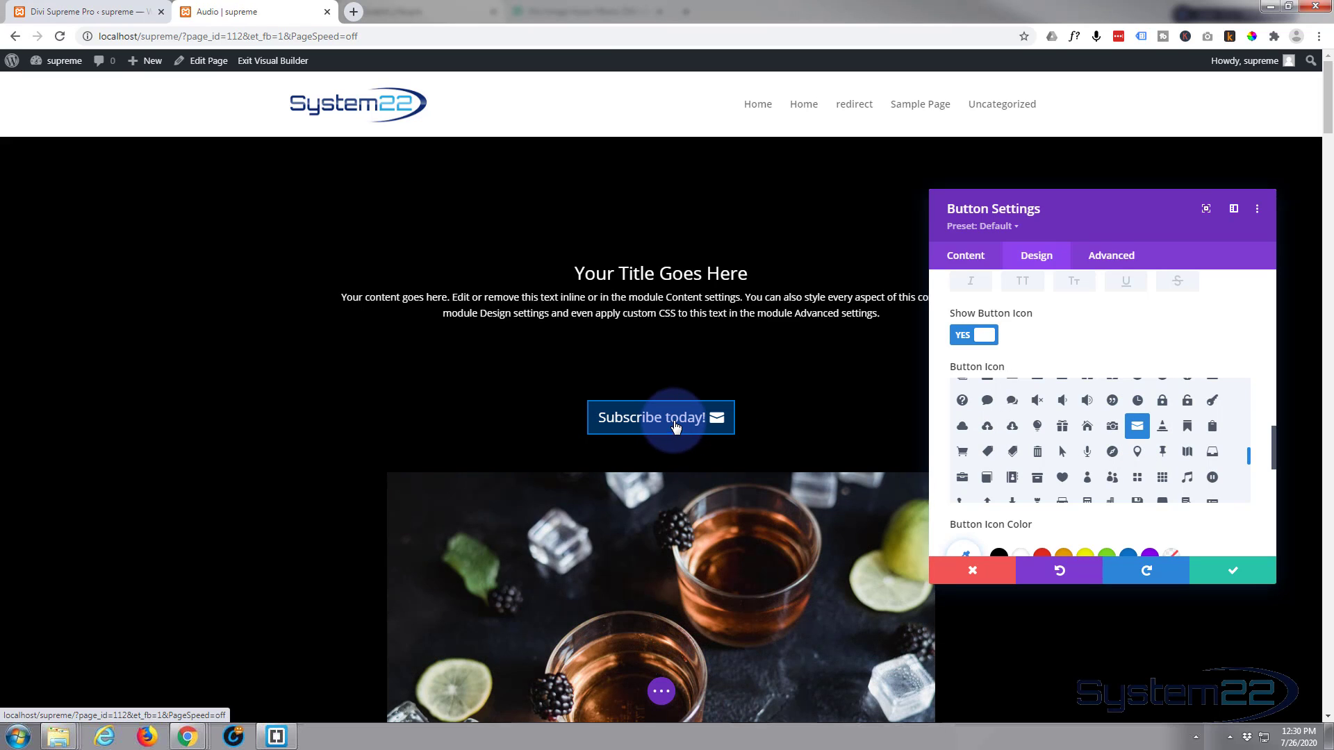
{"action": "scroll", "coordinate": [1014, 445], "scroll_direction": "down", "scroll_amount": 5}
{"action": "scroll", "coordinate": [1178, 518], "scroll_direction": "down", "scroll_amount": 3}
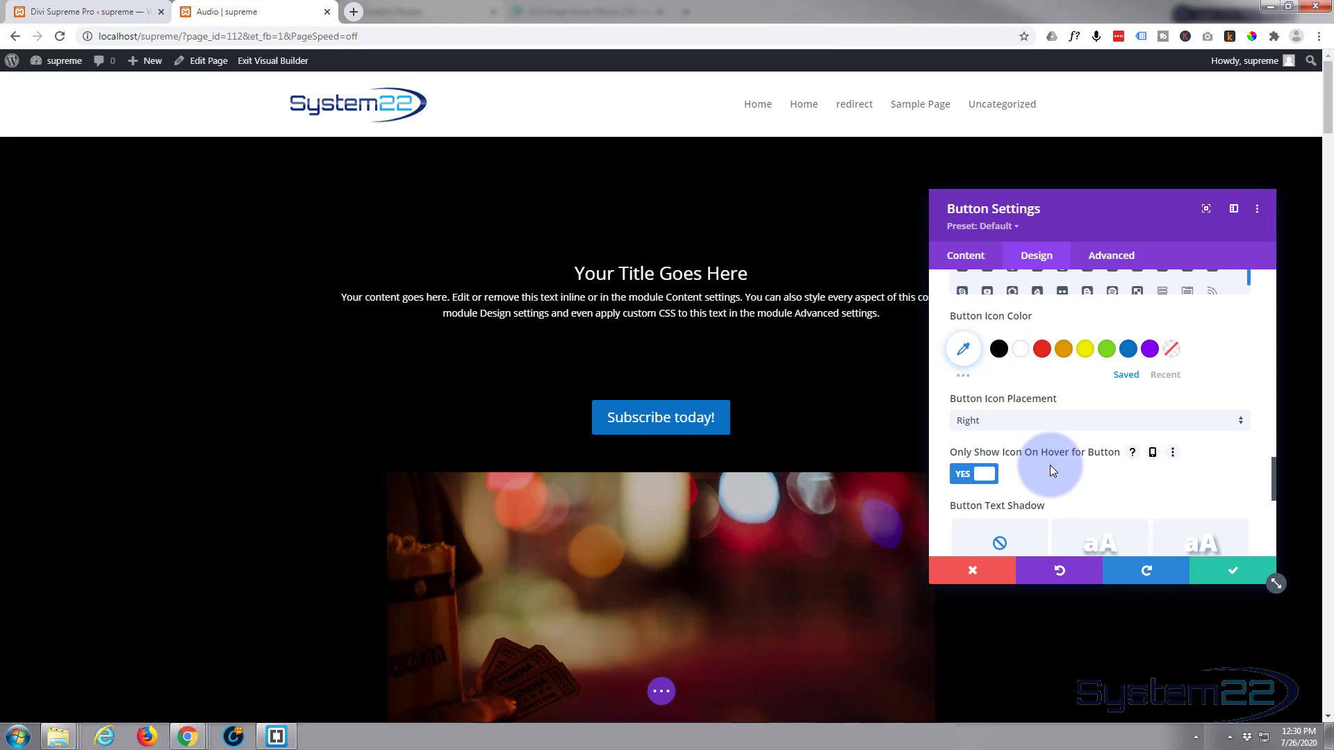
{"action": "scroll", "coordinate": [1049, 470], "scroll_direction": "down", "scroll_amount": 4}
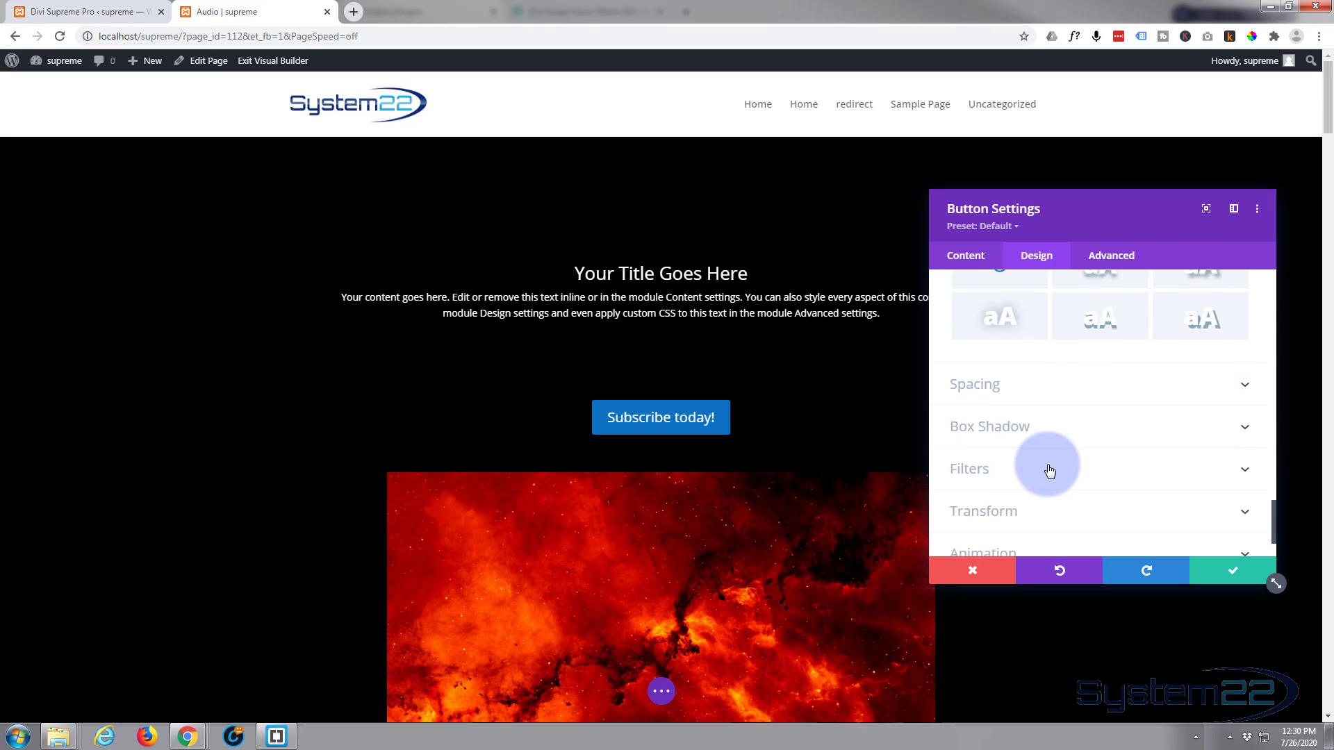
Set 100px left and right padding and a 100px bottom margin on the button.
{"action": "left_click", "coordinate": [1092, 391]}
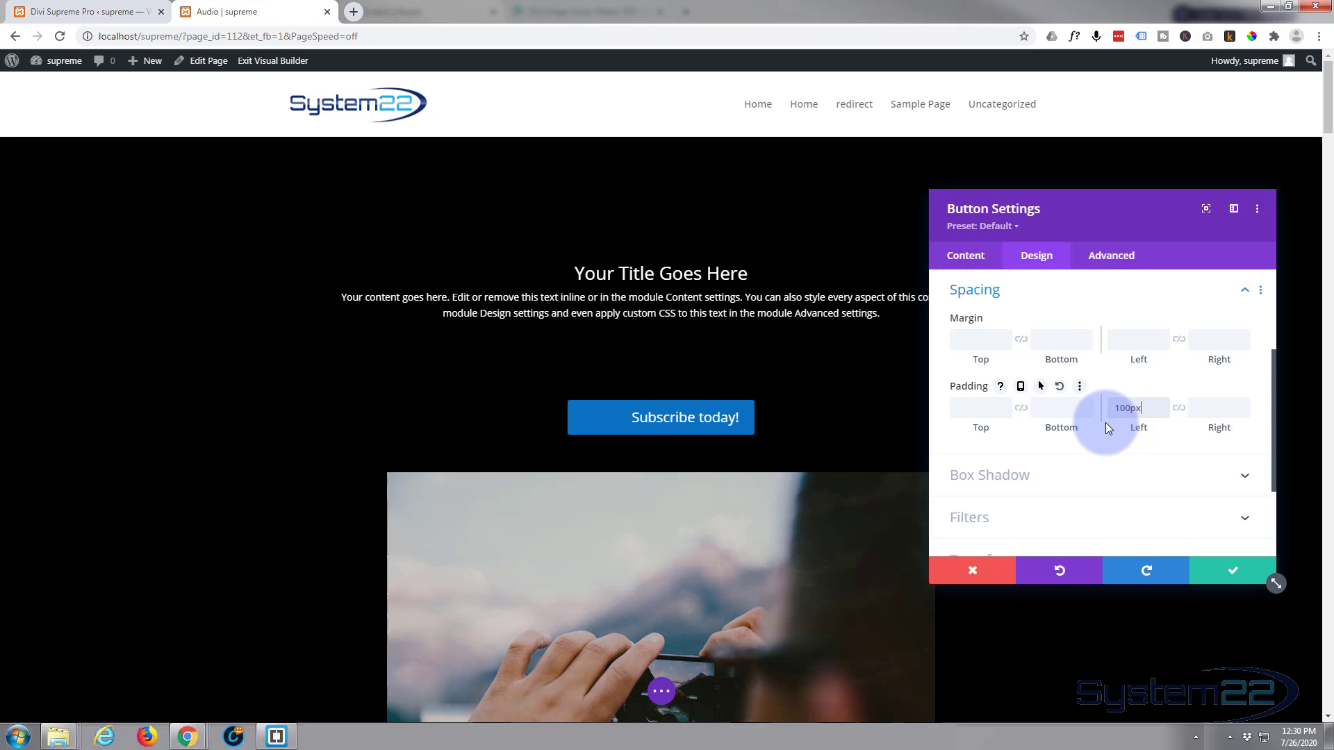
{"action": "key", "text": "Return"}
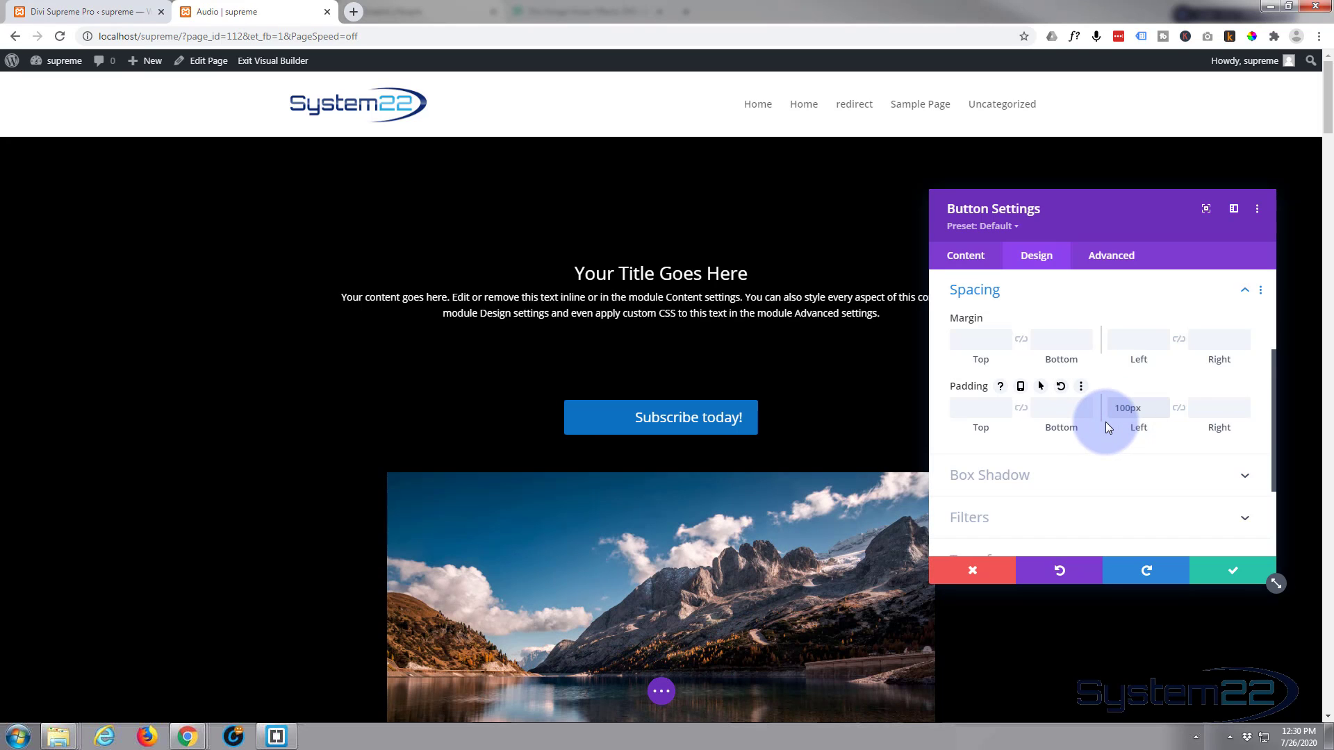
{"action": "left_click", "coordinate": [1179, 408]}
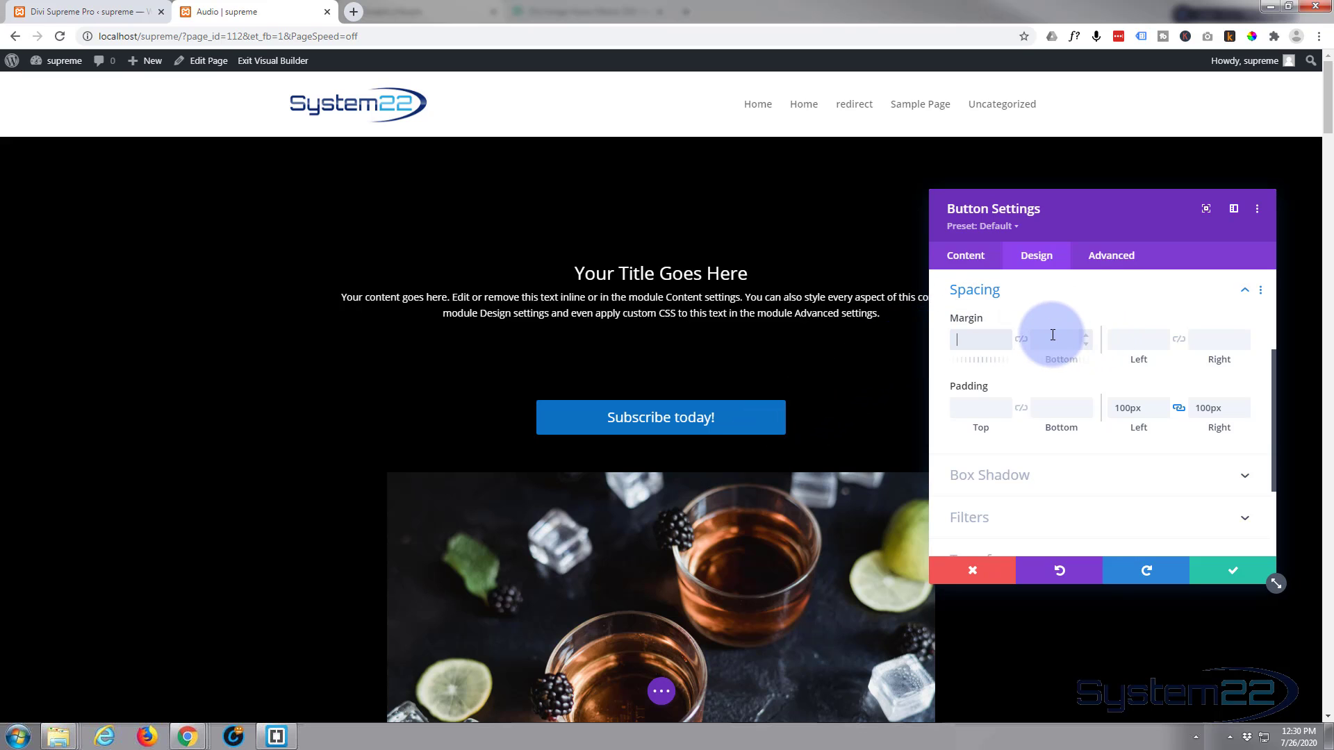
{"action": "type", "text": "1"}
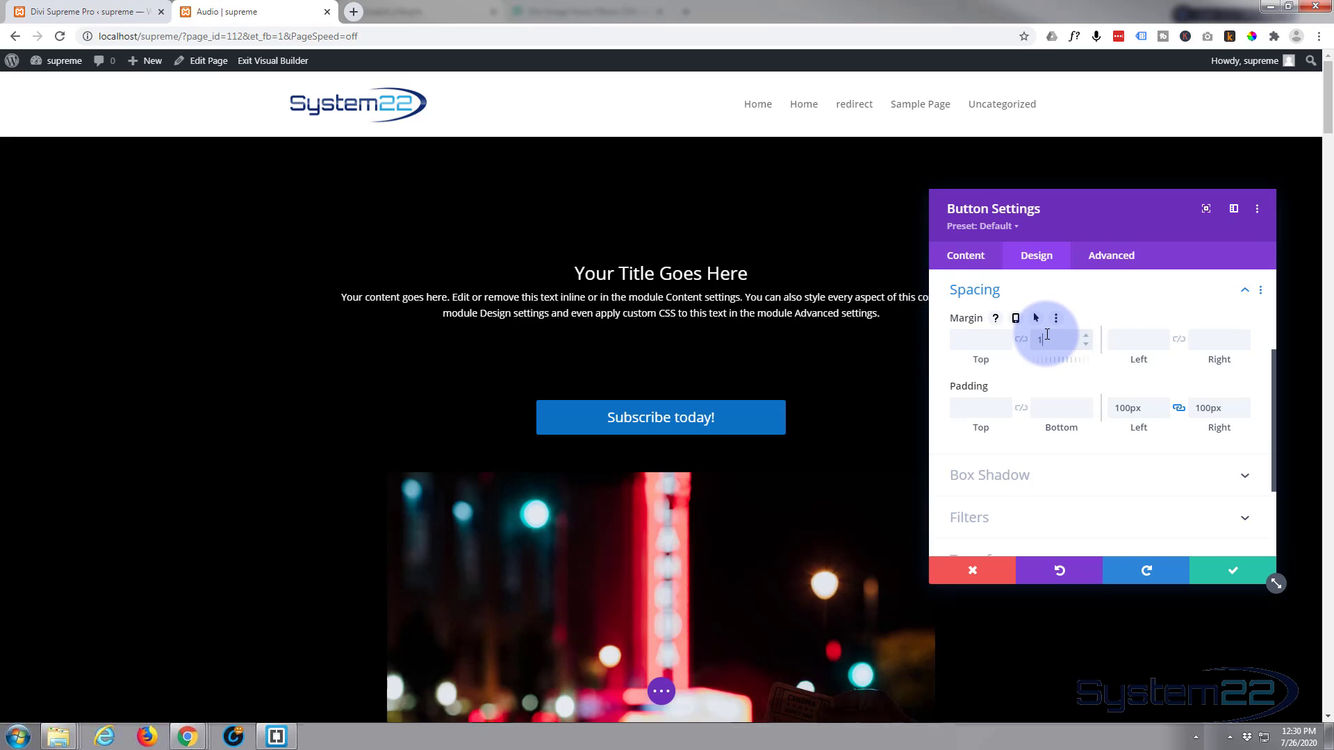
{"action": "type", "text": "00px"}
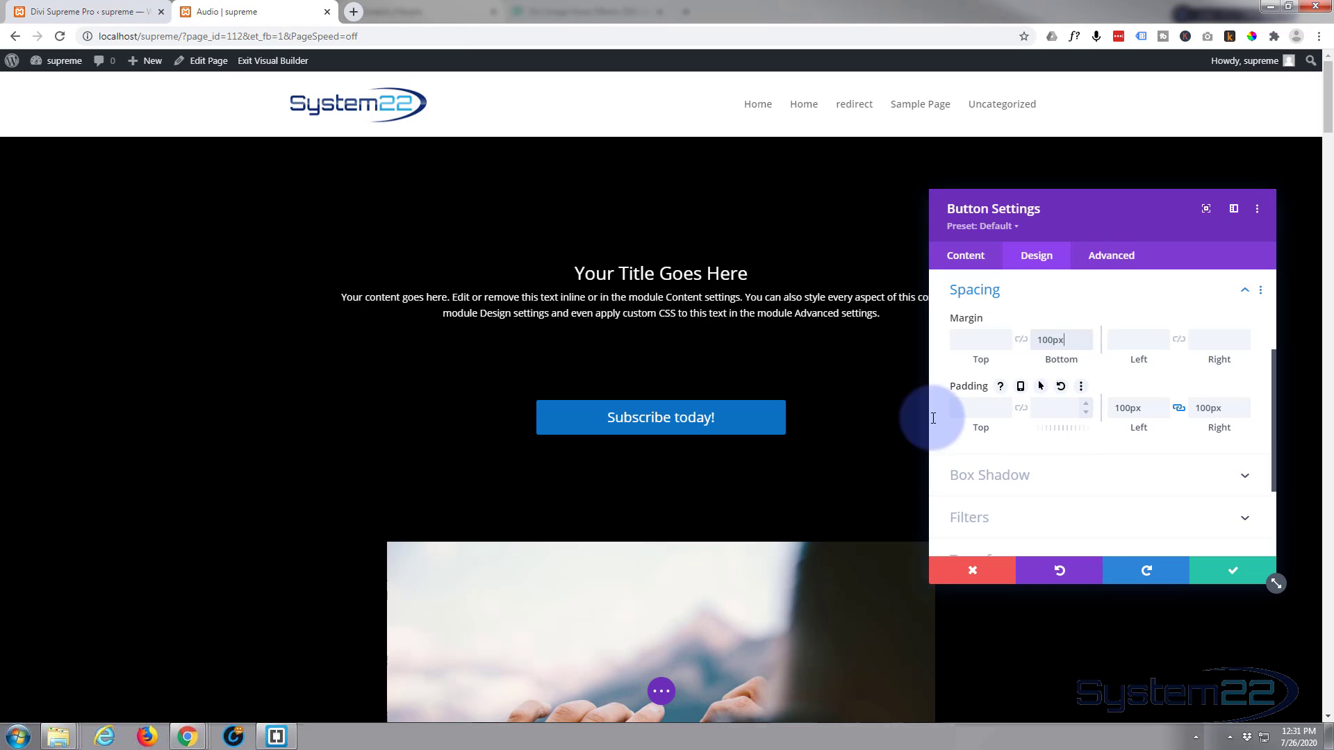
Reveal the Use Popup option under Advanced > Visibility after confirming Divi Supreme's popup extension is enabled.
{"action": "left_click", "coordinate": [1033, 253]}
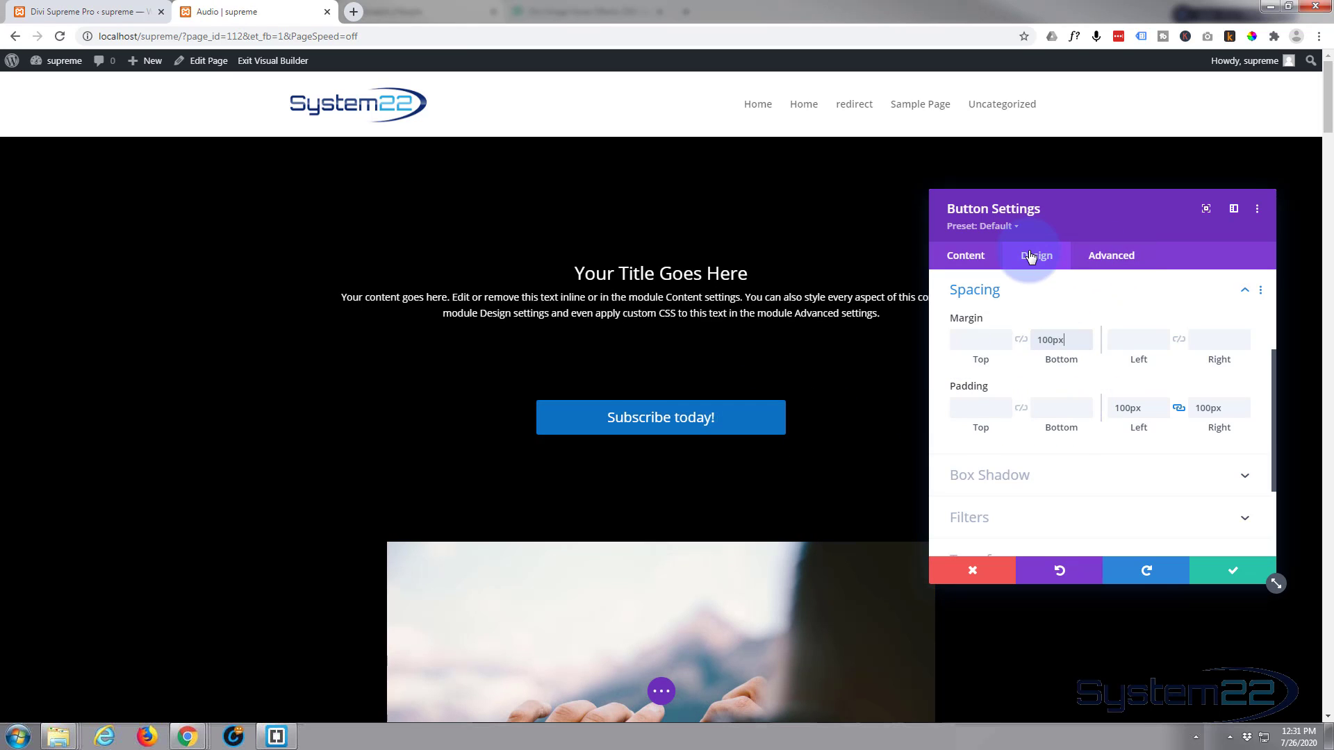
{"action": "left_click", "coordinate": [1110, 256]}
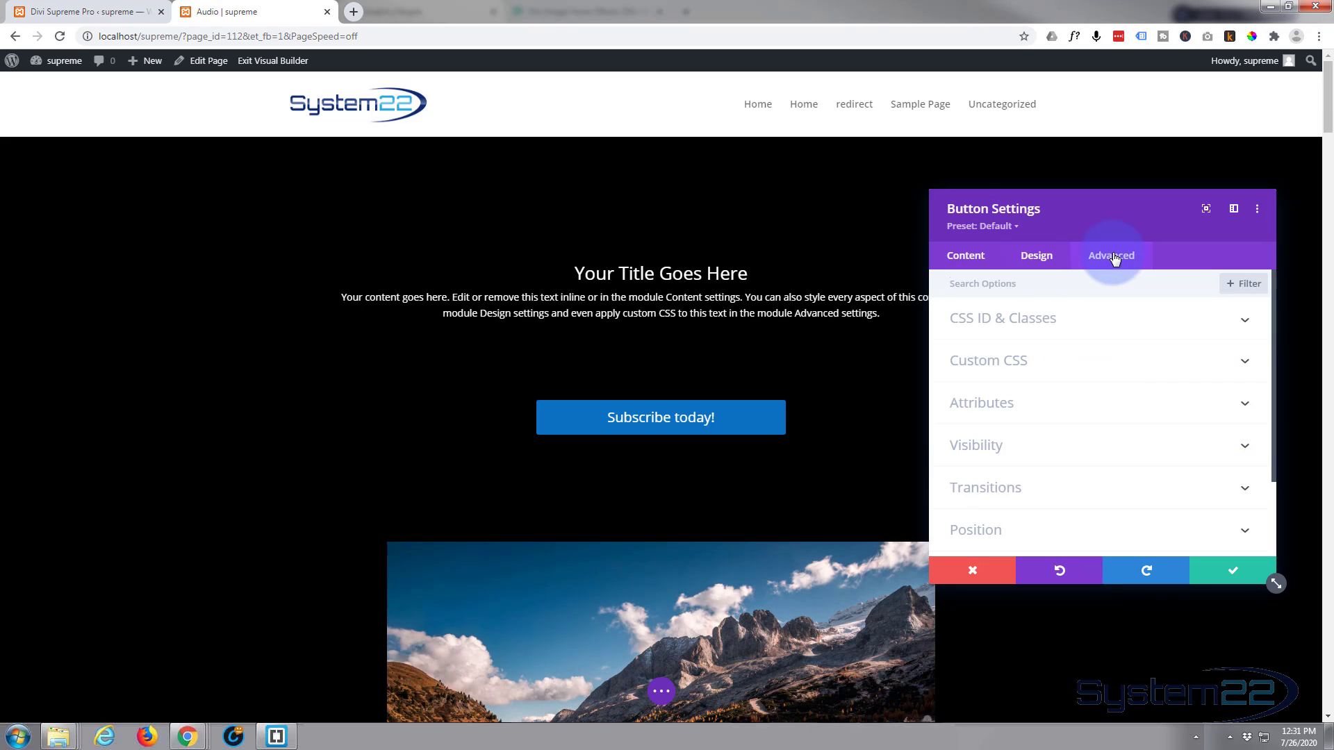
{"action": "left_click", "coordinate": [1141, 445]}
{"action": "scroll", "coordinate": [1142, 389], "scroll_direction": "down", "scroll_amount": 3}
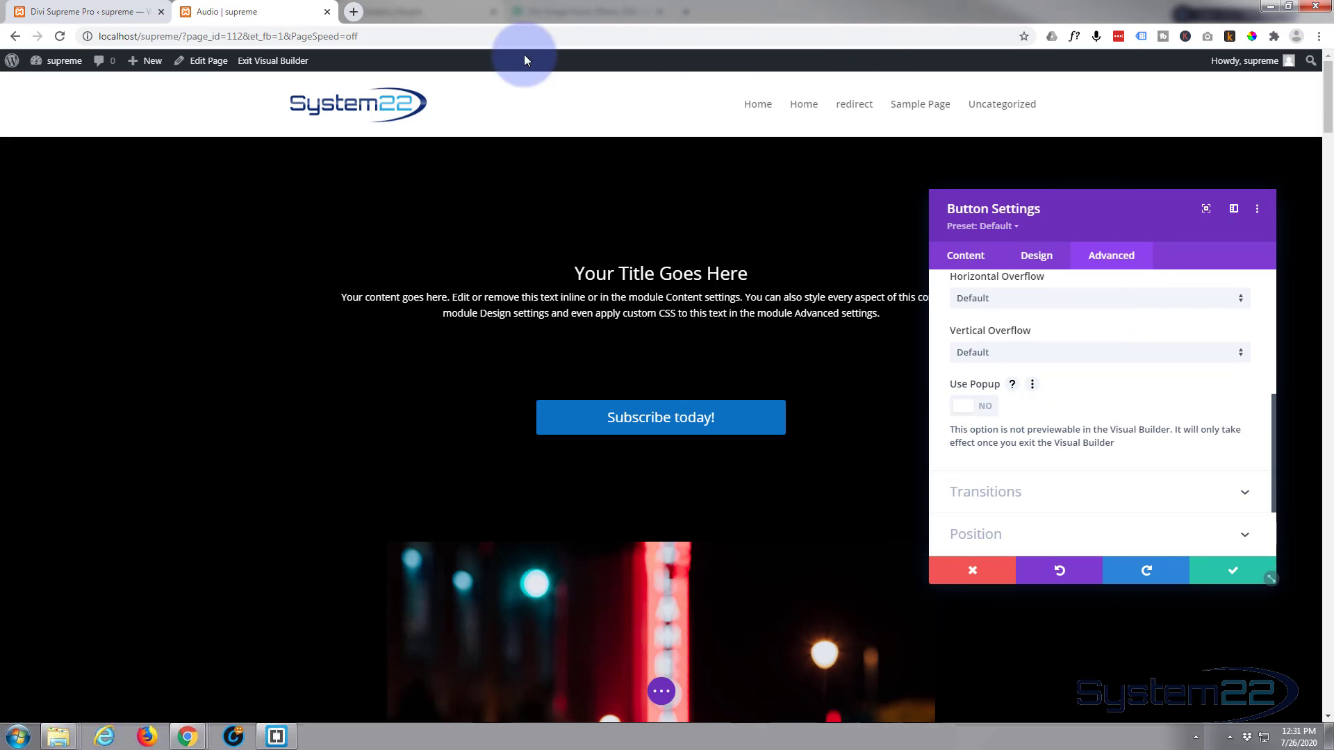
{"action": "left_click", "coordinate": [102, 14]}
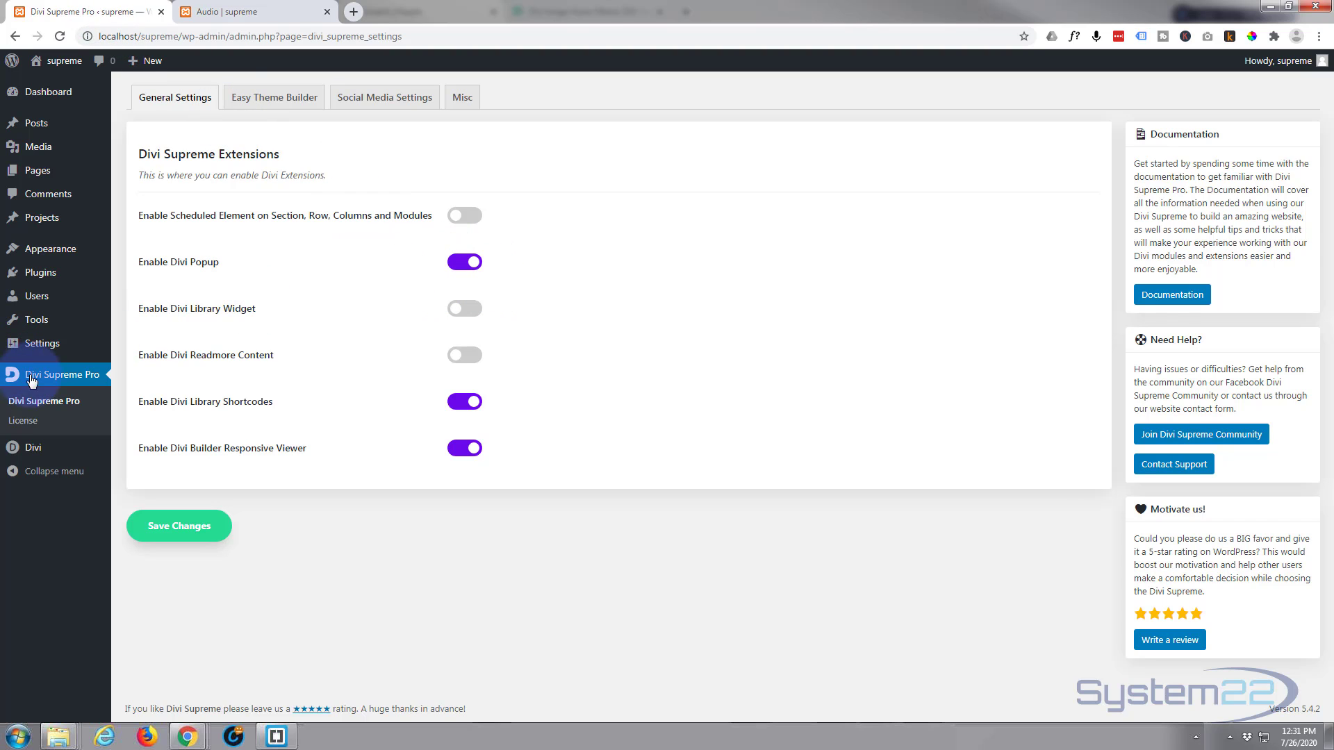
{"action": "left_click", "coordinate": [287, 11]}
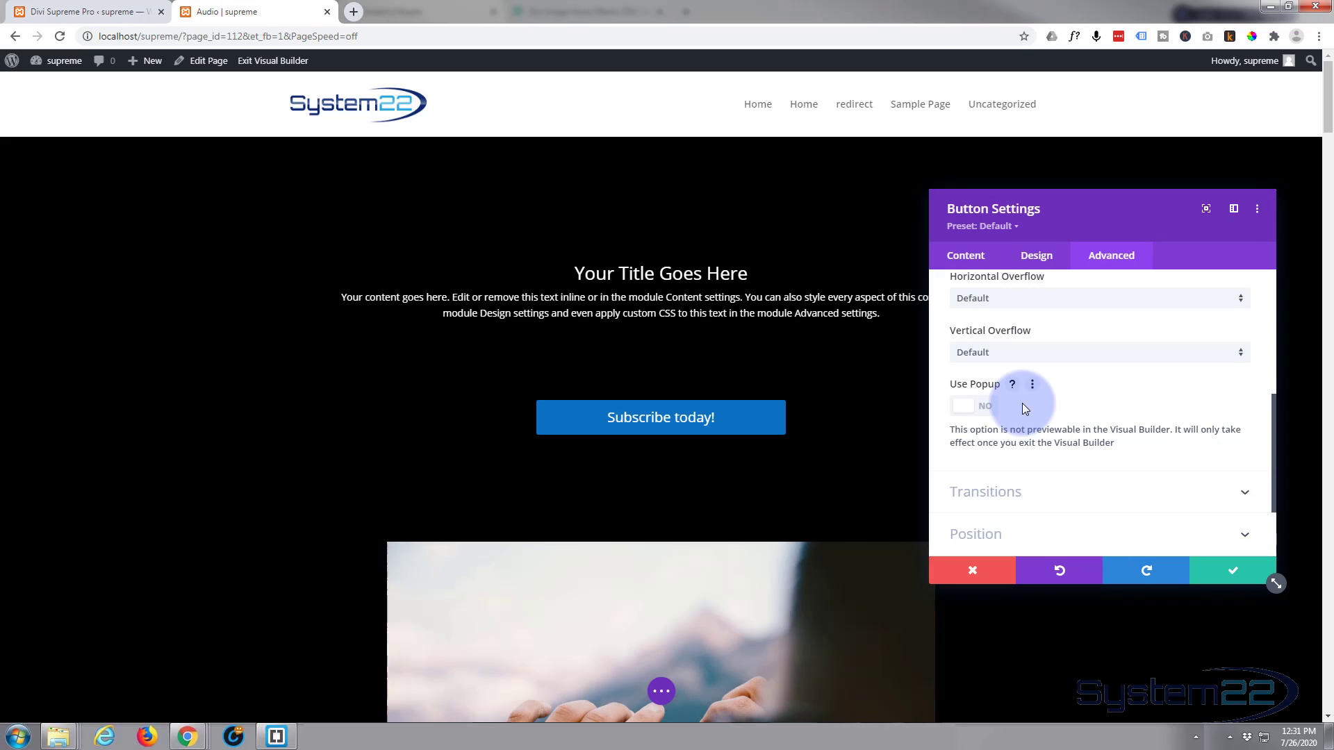
Turn Use Popup on with Popup Type set to Layout, then show the Divi Library list.
{"action": "left_click", "coordinate": [980, 409]}
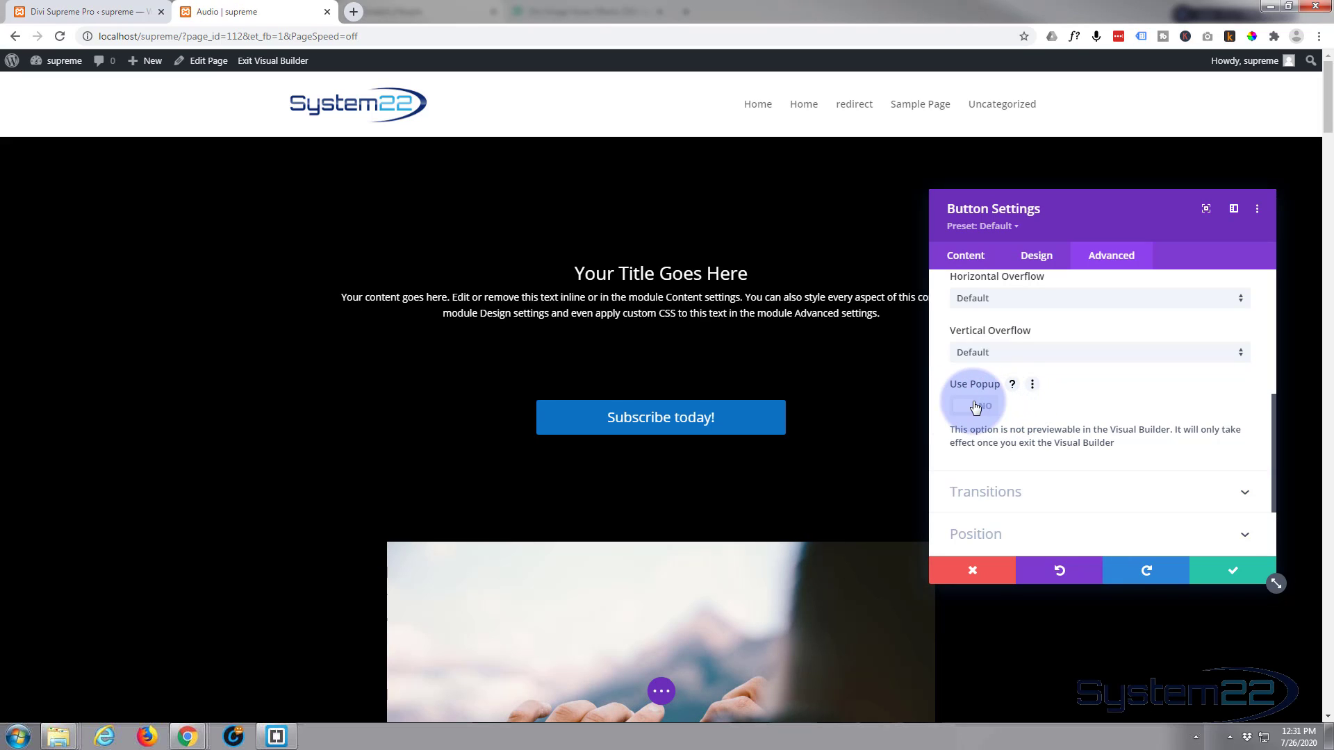
{"action": "left_click", "coordinate": [983, 408]}
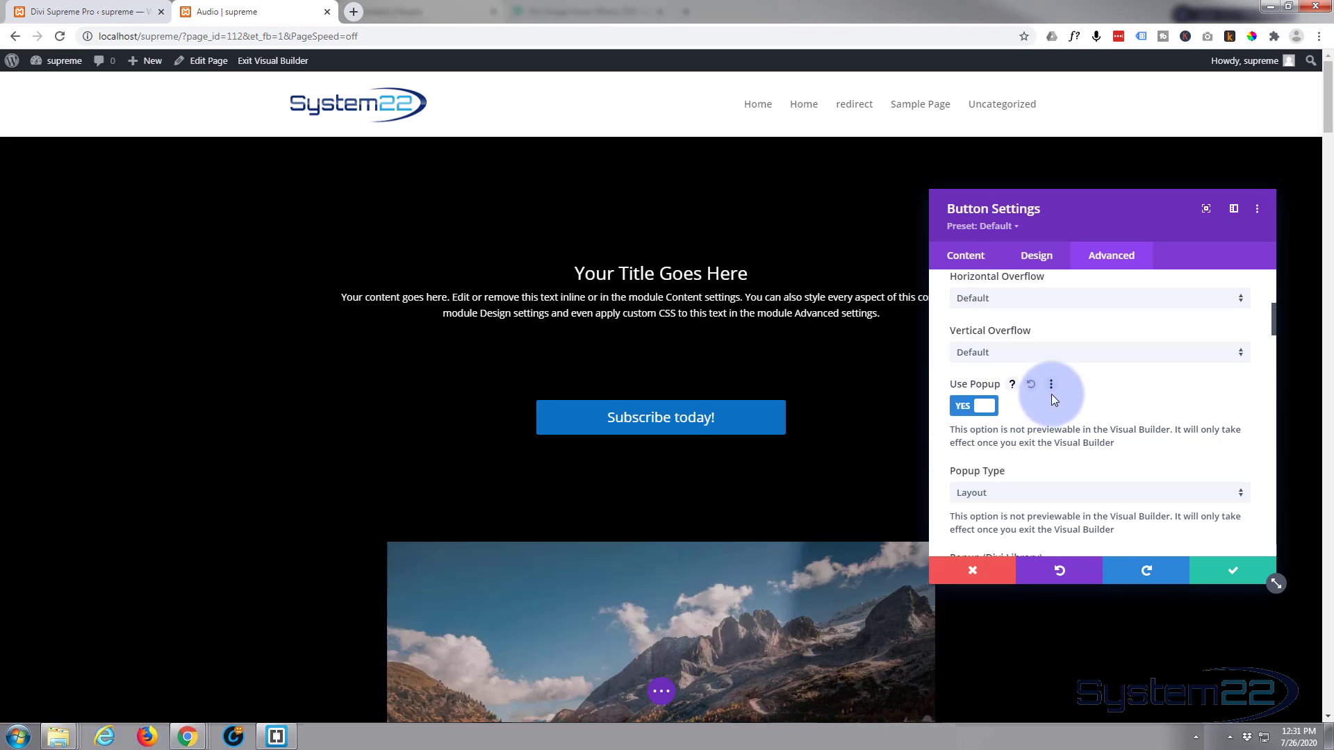
{"action": "scroll", "coordinate": [1060, 395], "scroll_direction": "down", "scroll_amount": 1}
{"action": "scroll", "coordinate": [1061, 394], "scroll_direction": "down", "scroll_amount": 1}
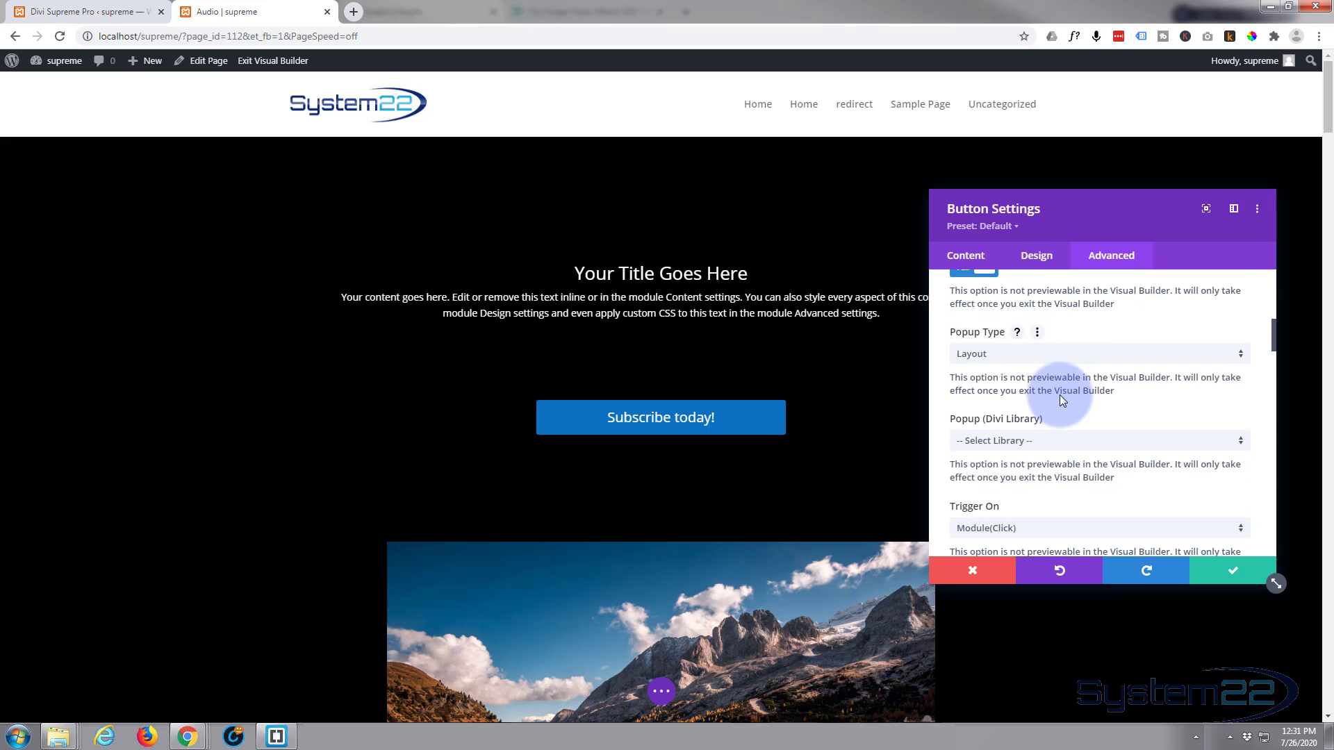
{"action": "left_click", "coordinate": [1069, 356]}
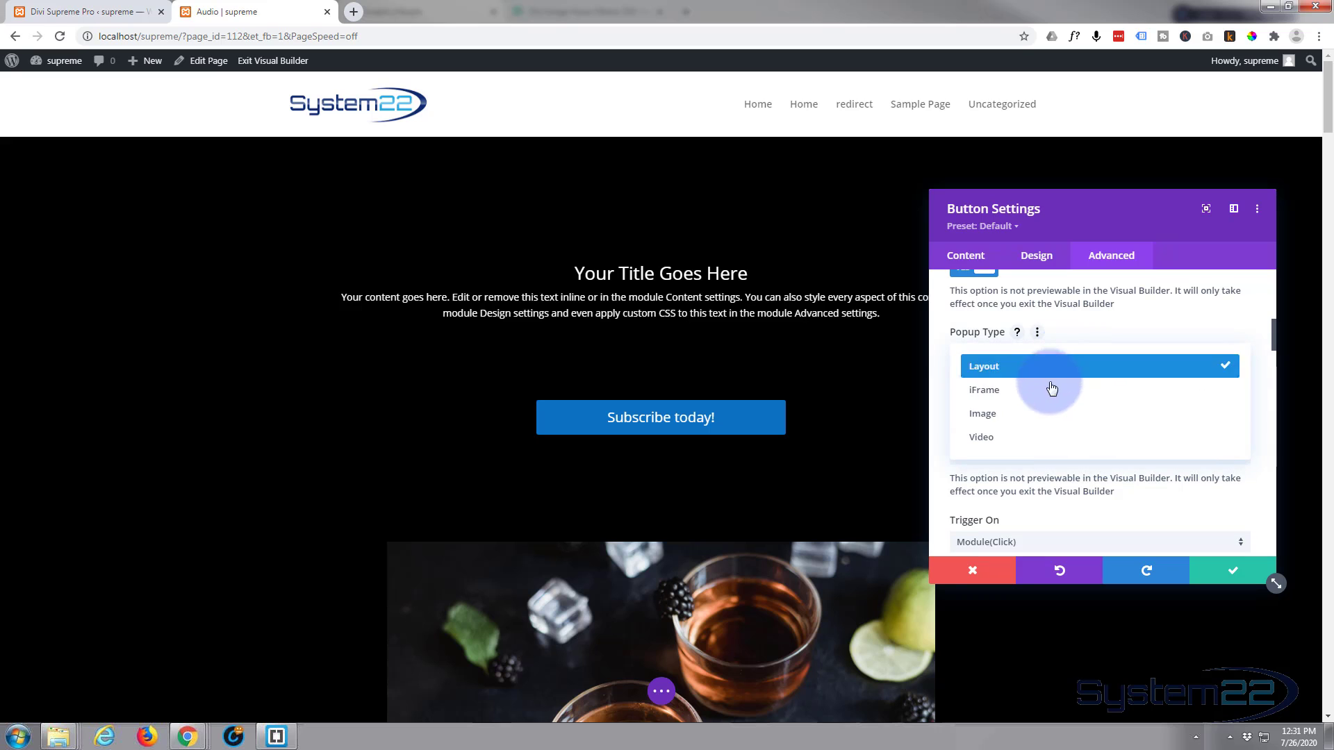
{"action": "left_click", "coordinate": [1095, 319]}
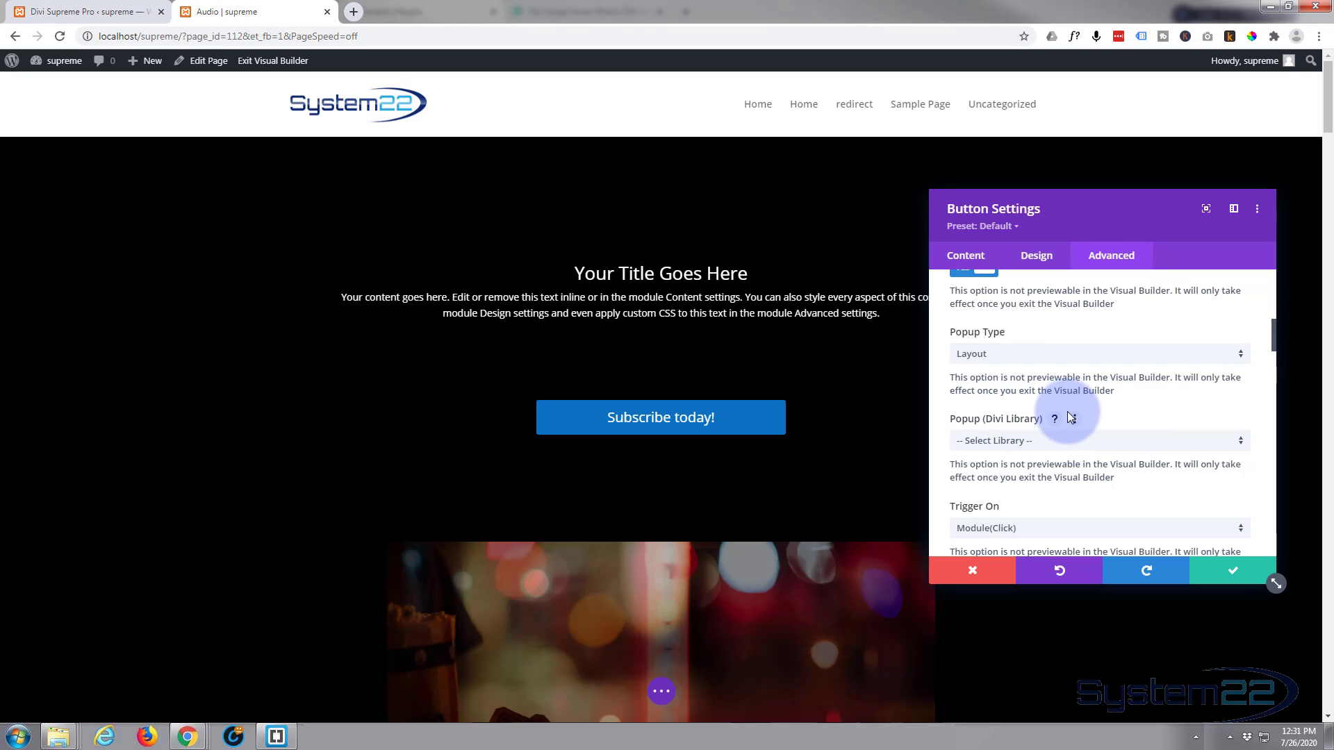
{"action": "scroll", "coordinate": [1105, 387], "scroll_direction": "down", "scroll_amount": 1}
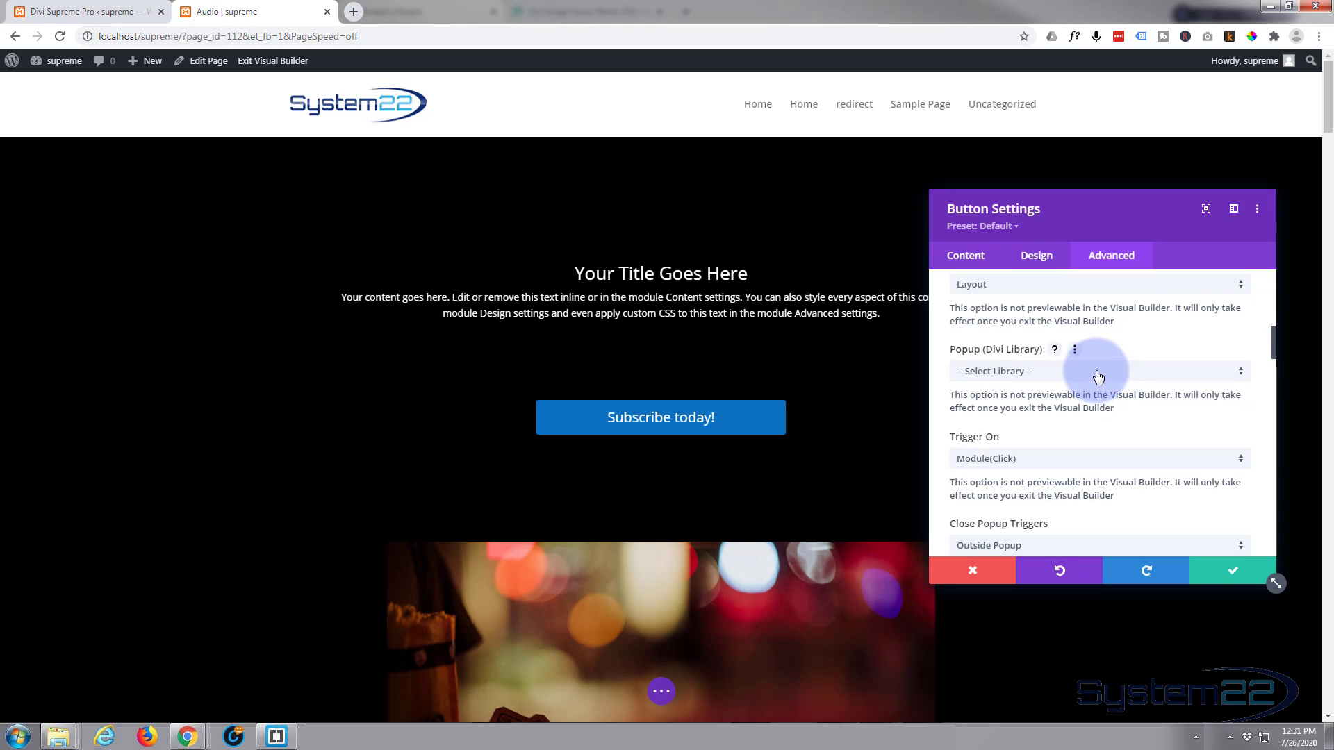
{"action": "left_click", "coordinate": [1098, 378]}
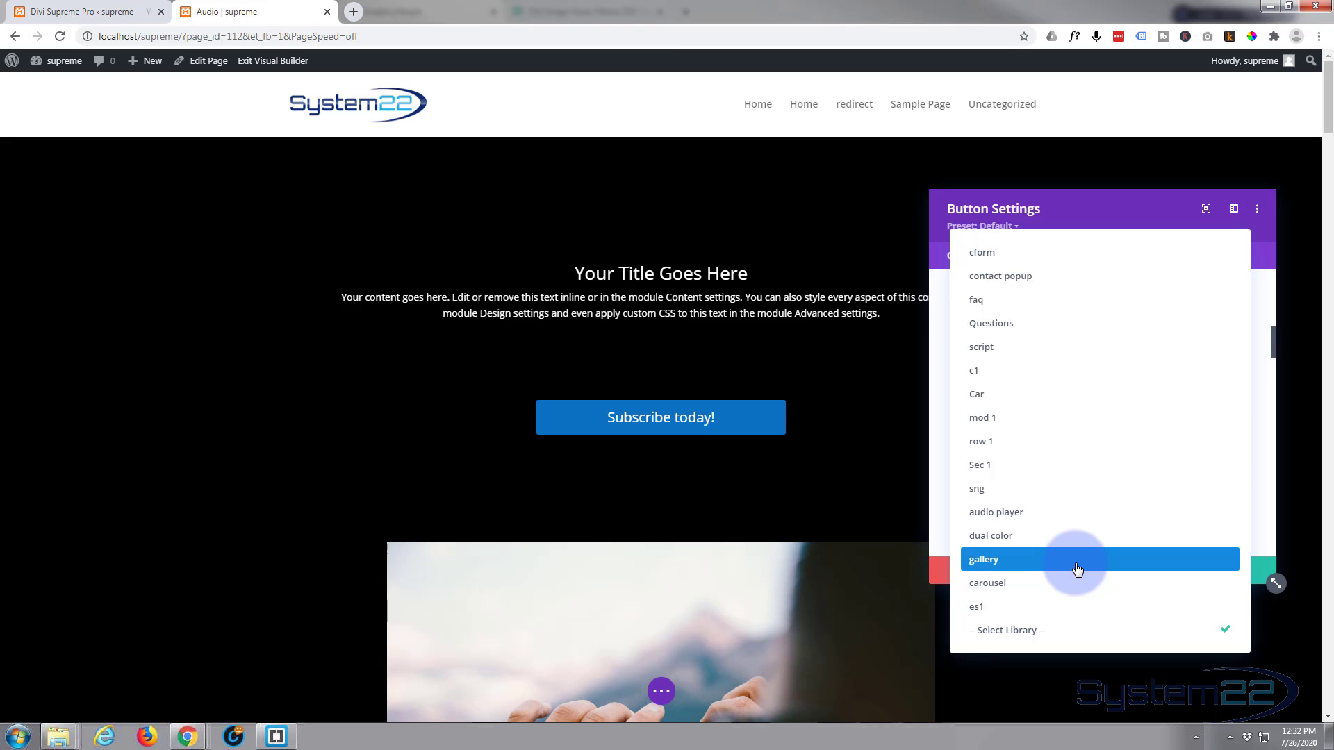
Save the page as a draft, reload it, and reopen the button's settings.
{"action": "left_click", "coordinate": [1103, 206]}
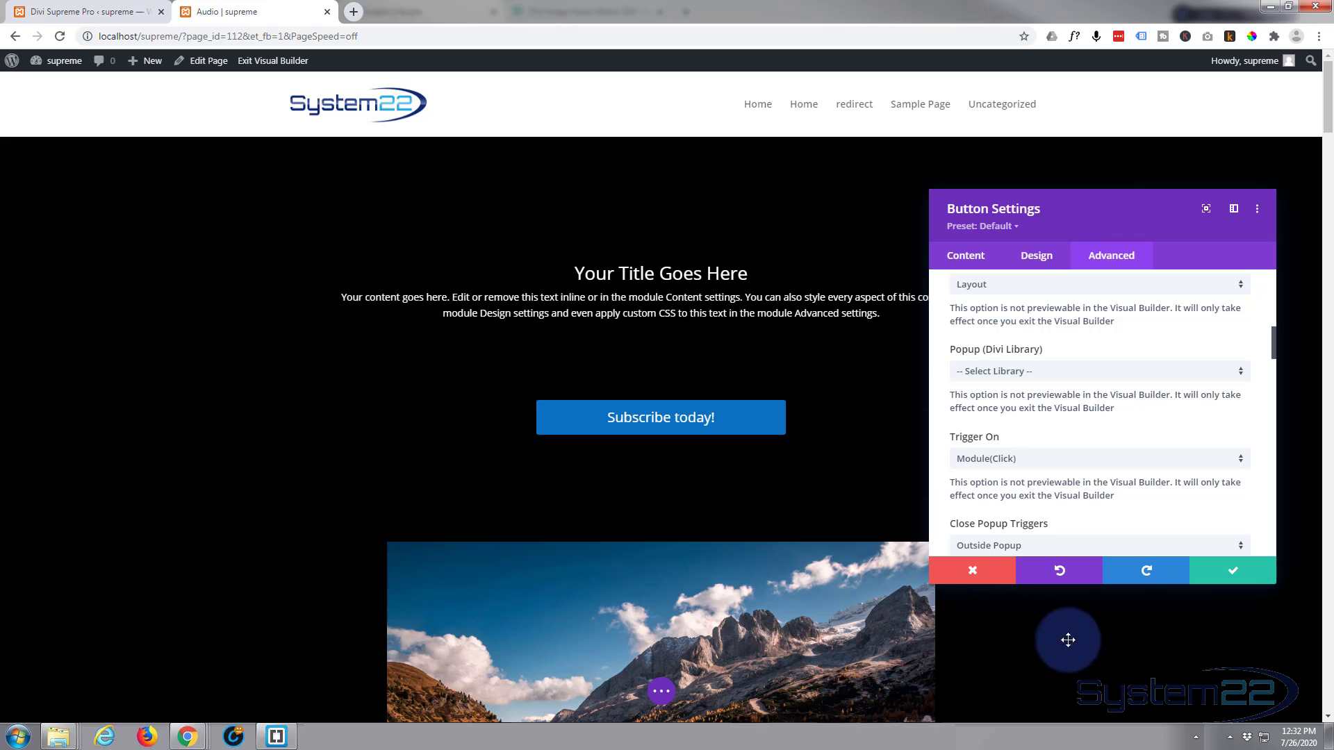
{"action": "left_click", "coordinate": [1216, 581]}
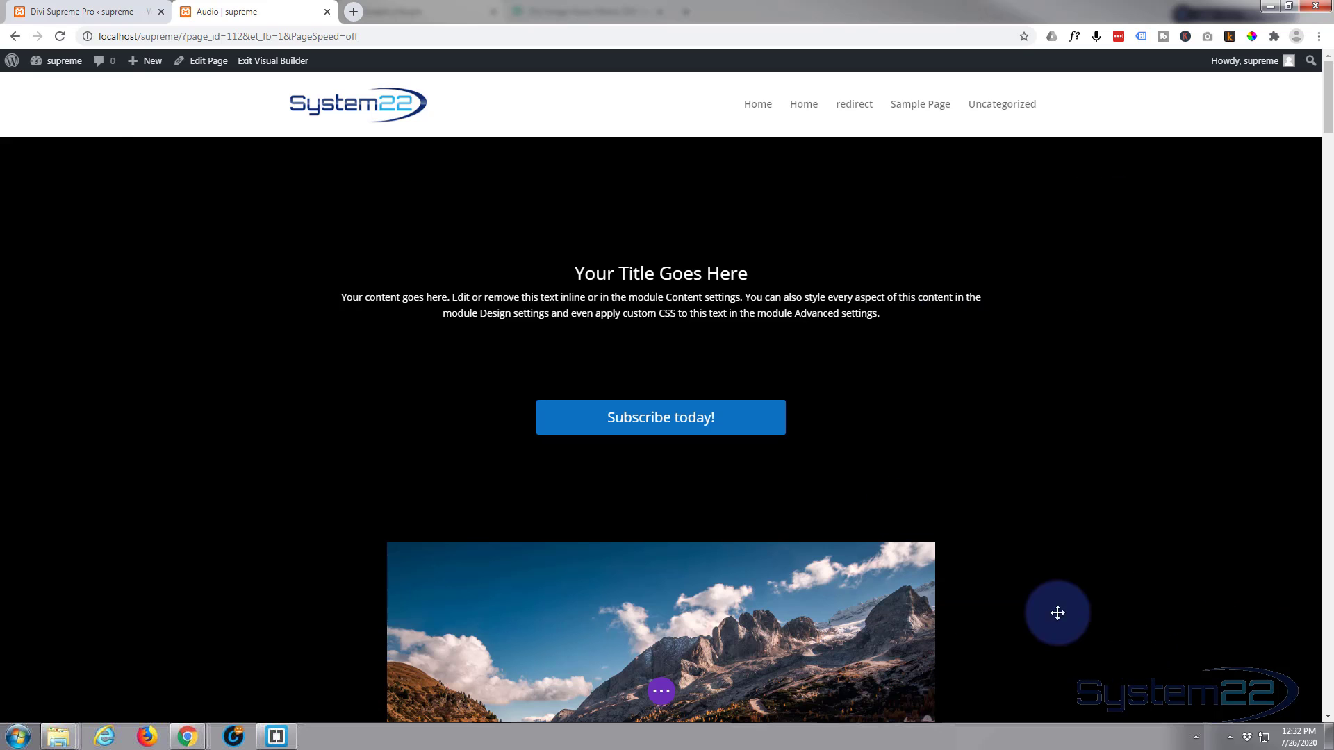
{"action": "left_click", "coordinate": [661, 693]}
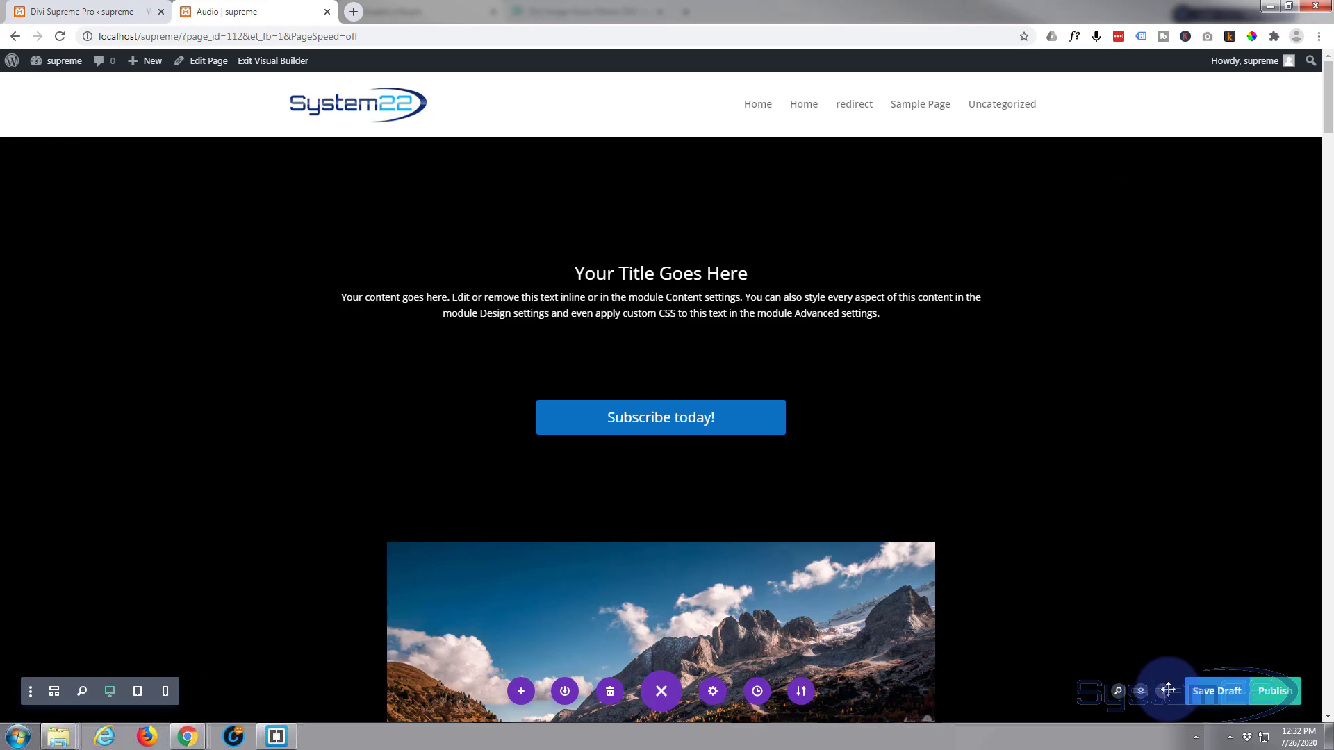
{"action": "left_click", "coordinate": [1217, 693]}
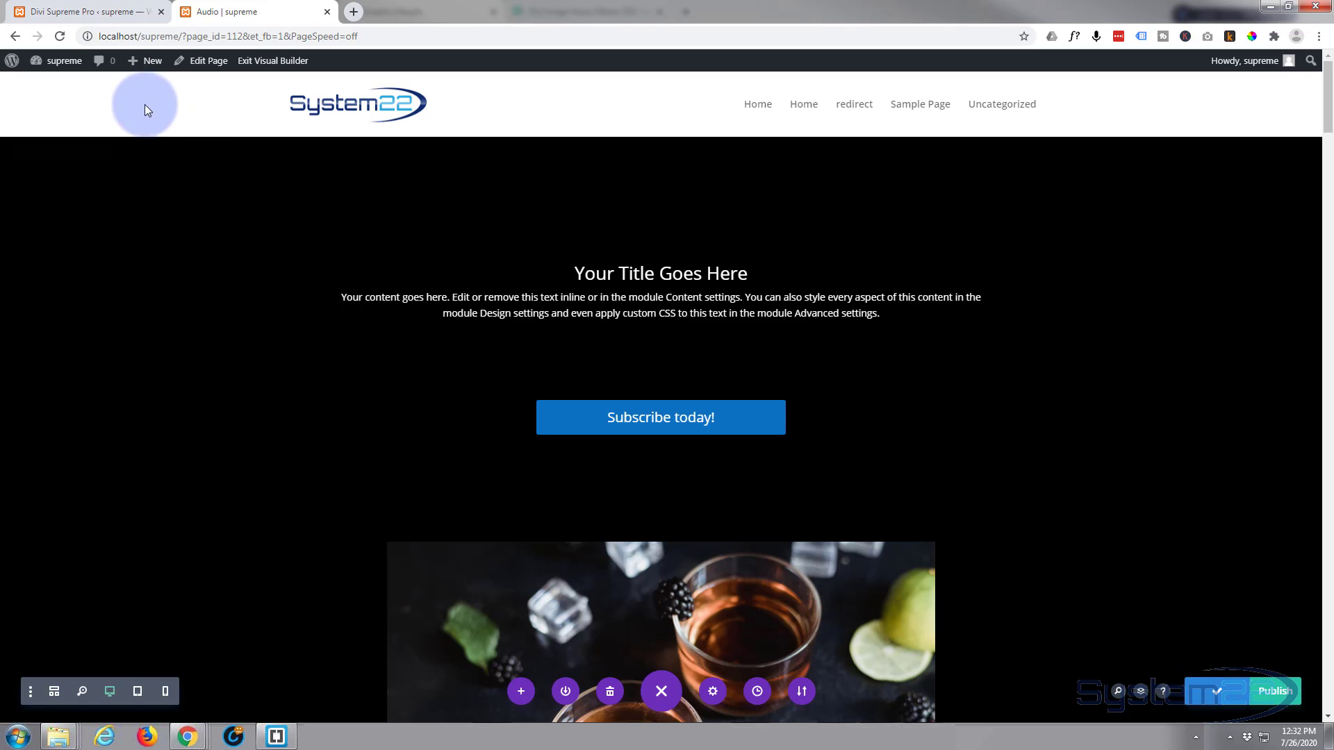
{"action": "left_click", "coordinate": [60, 38]}
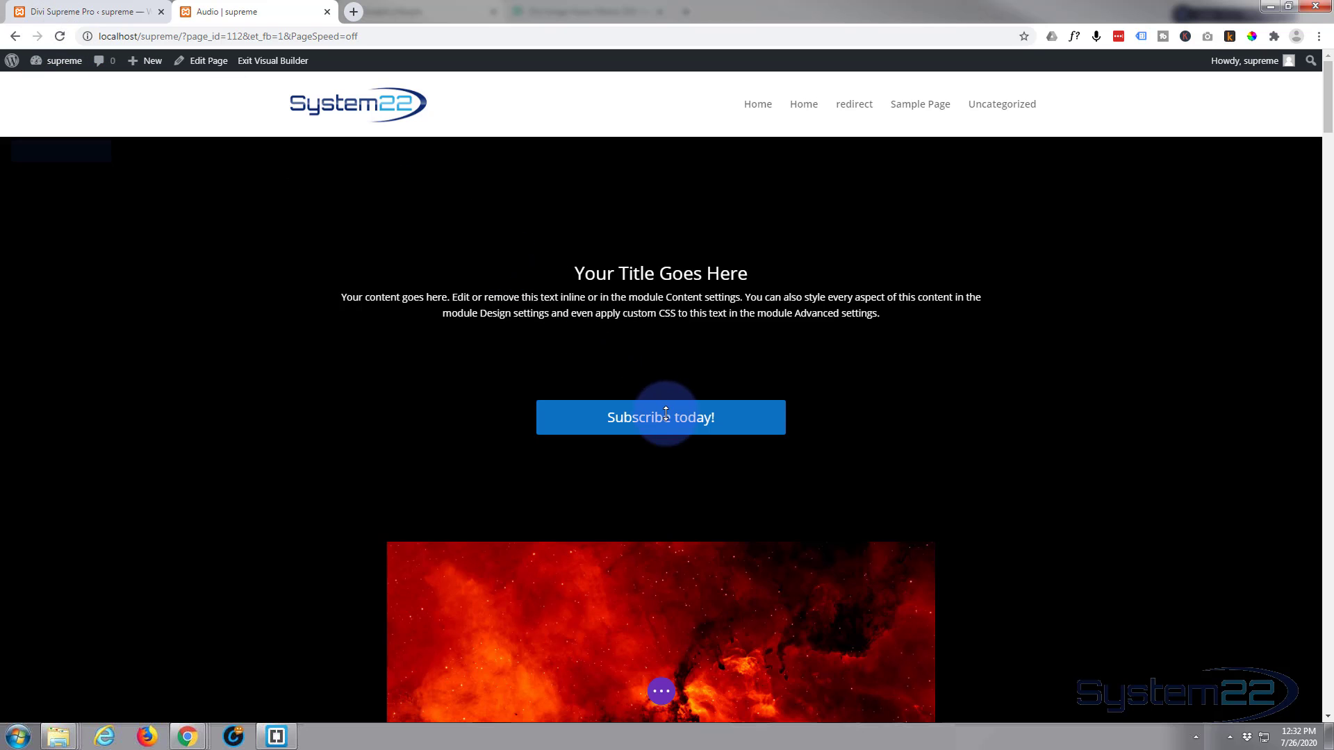
{"action": "left_click", "coordinate": [634, 407]}
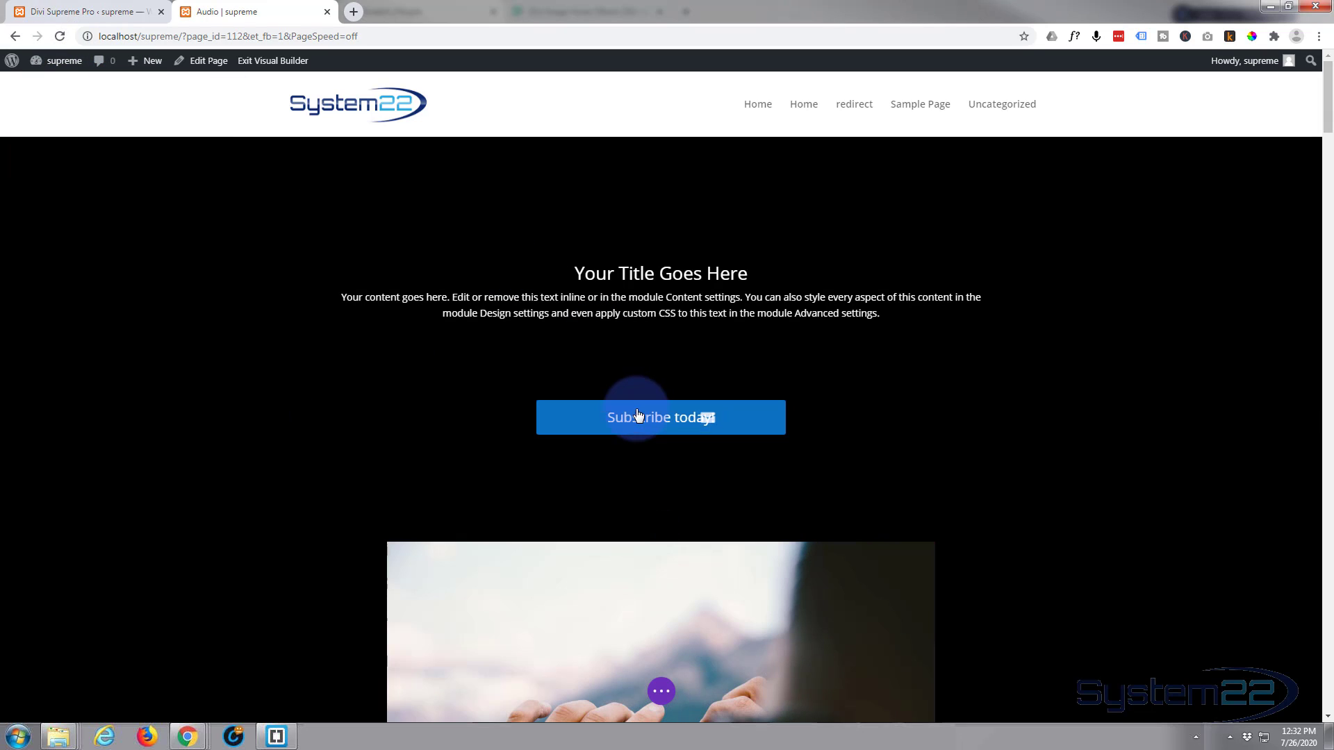
Choose the 'email' Divi Library layout as the button's popup.
{"action": "left_click", "coordinate": [1110, 255]}
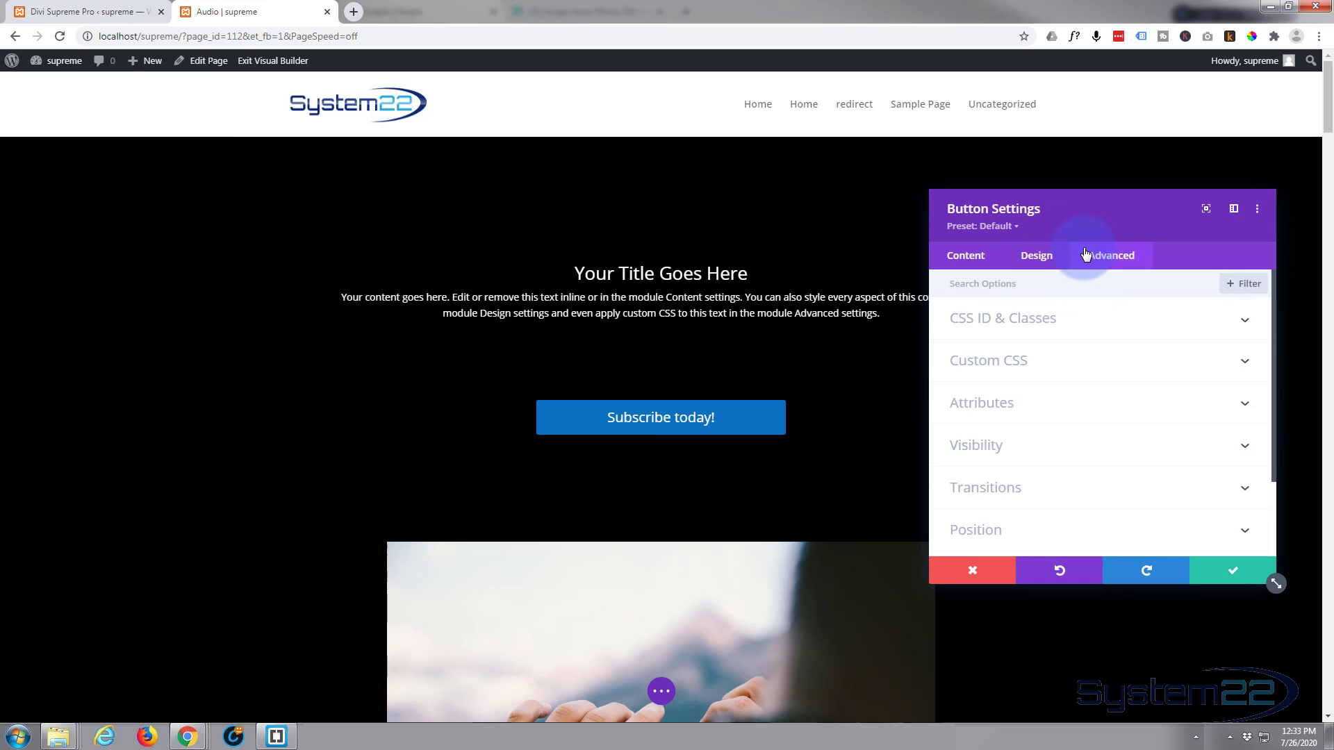
{"action": "left_click", "coordinate": [1134, 439]}
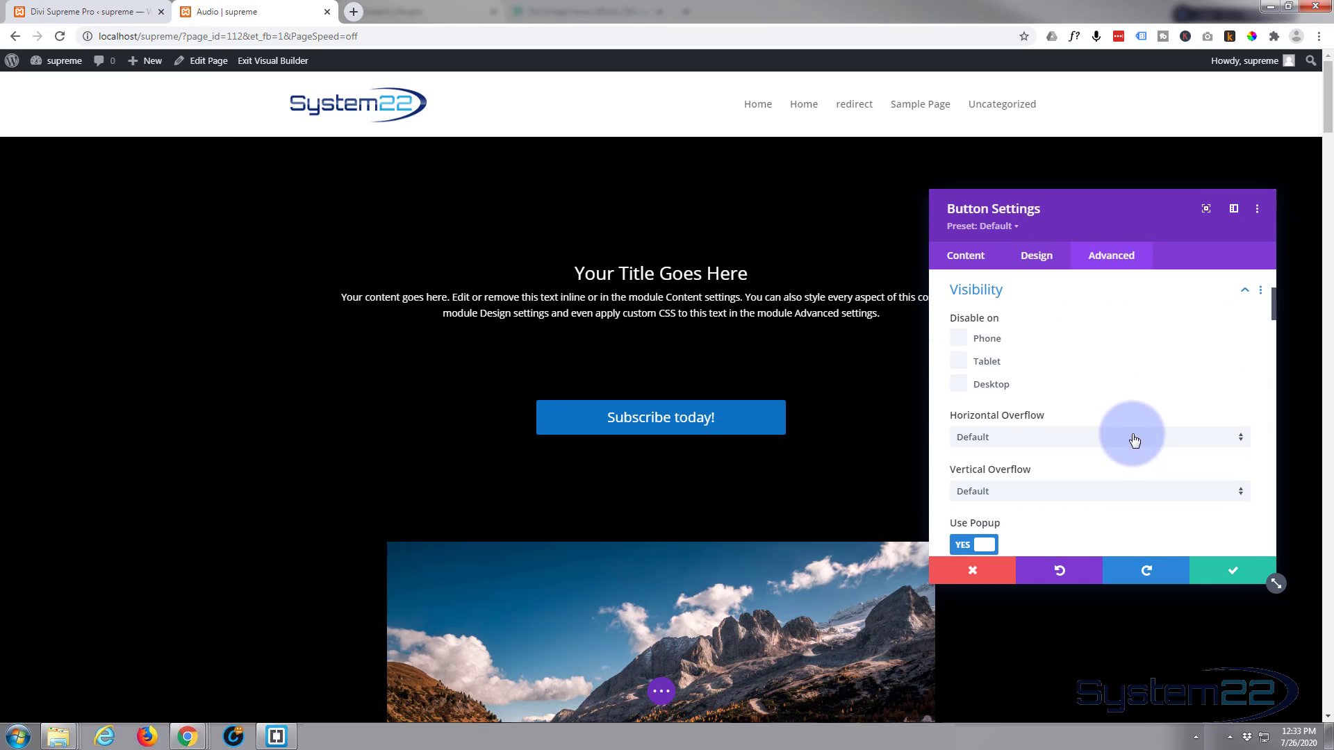
{"action": "scroll", "coordinate": [1118, 431], "scroll_direction": "down", "scroll_amount": 4}
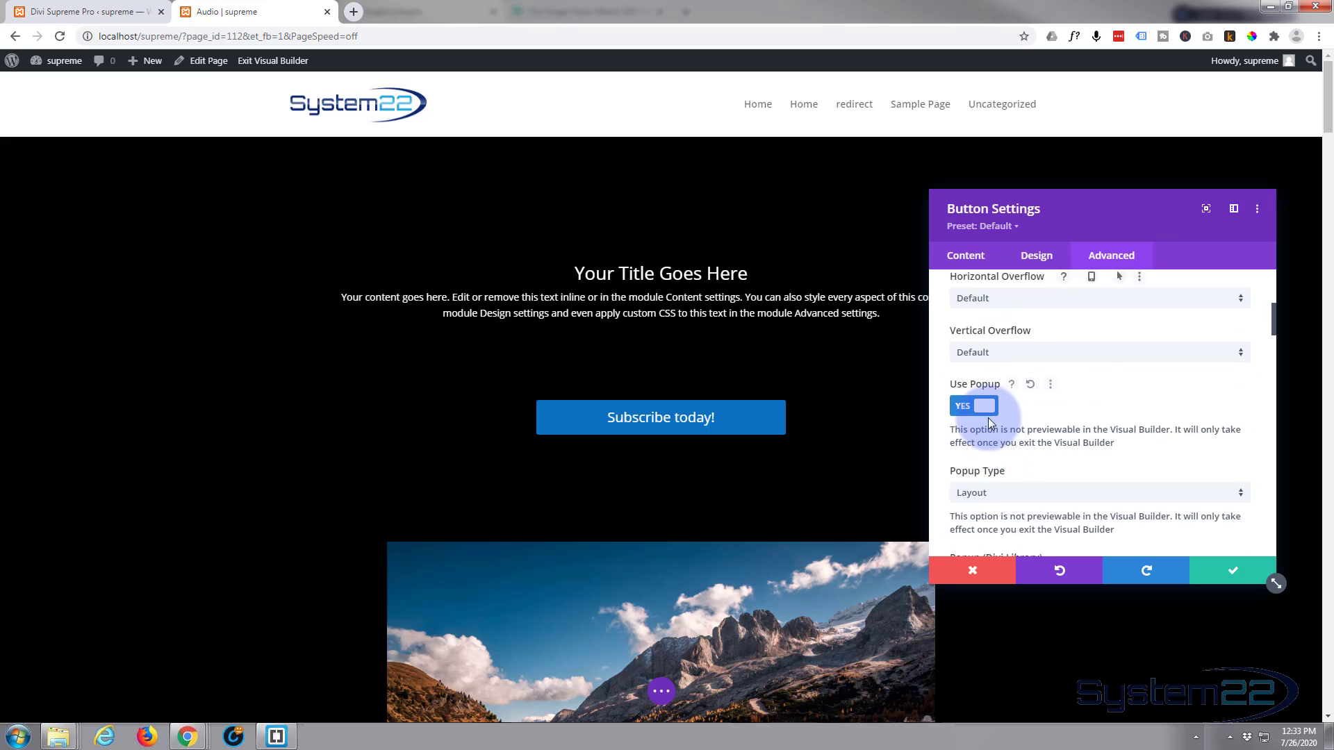
{"action": "scroll", "coordinate": [1094, 414], "scroll_direction": "down", "scroll_amount": 2}
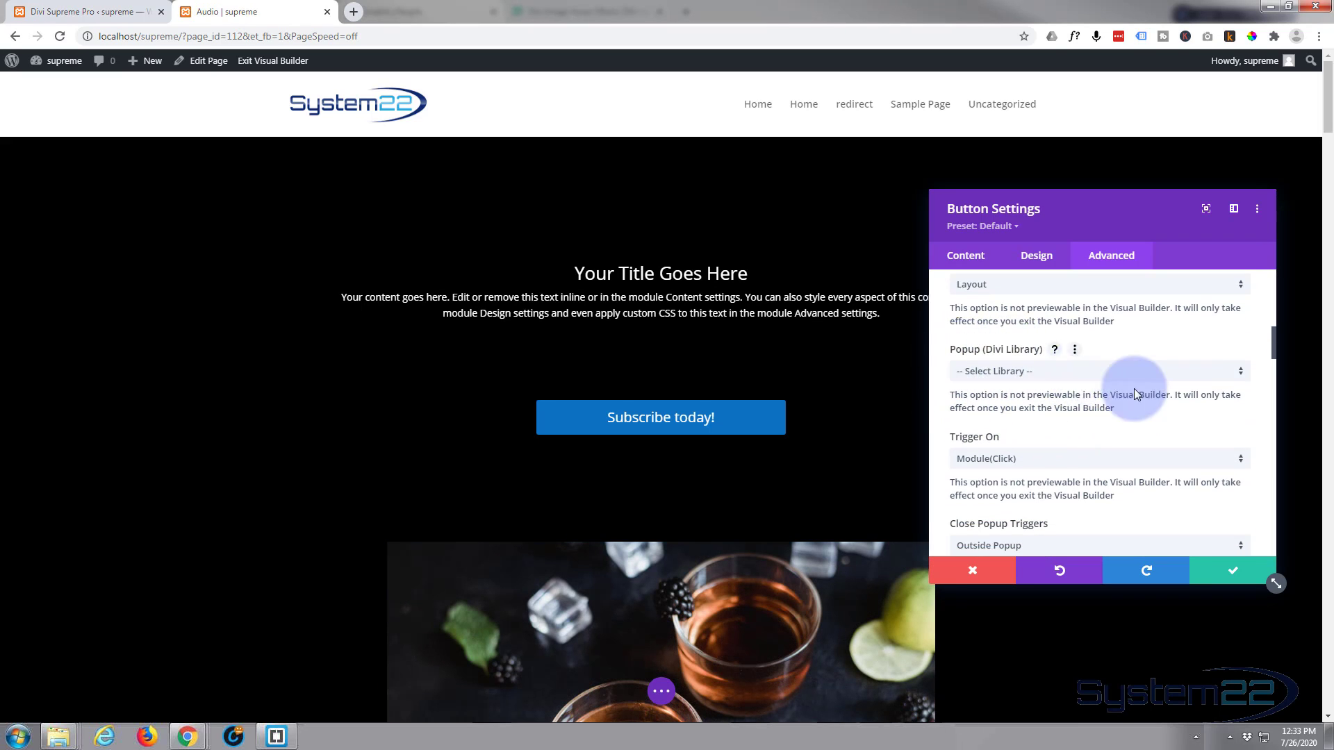
{"action": "left_click", "coordinate": [1131, 377]}
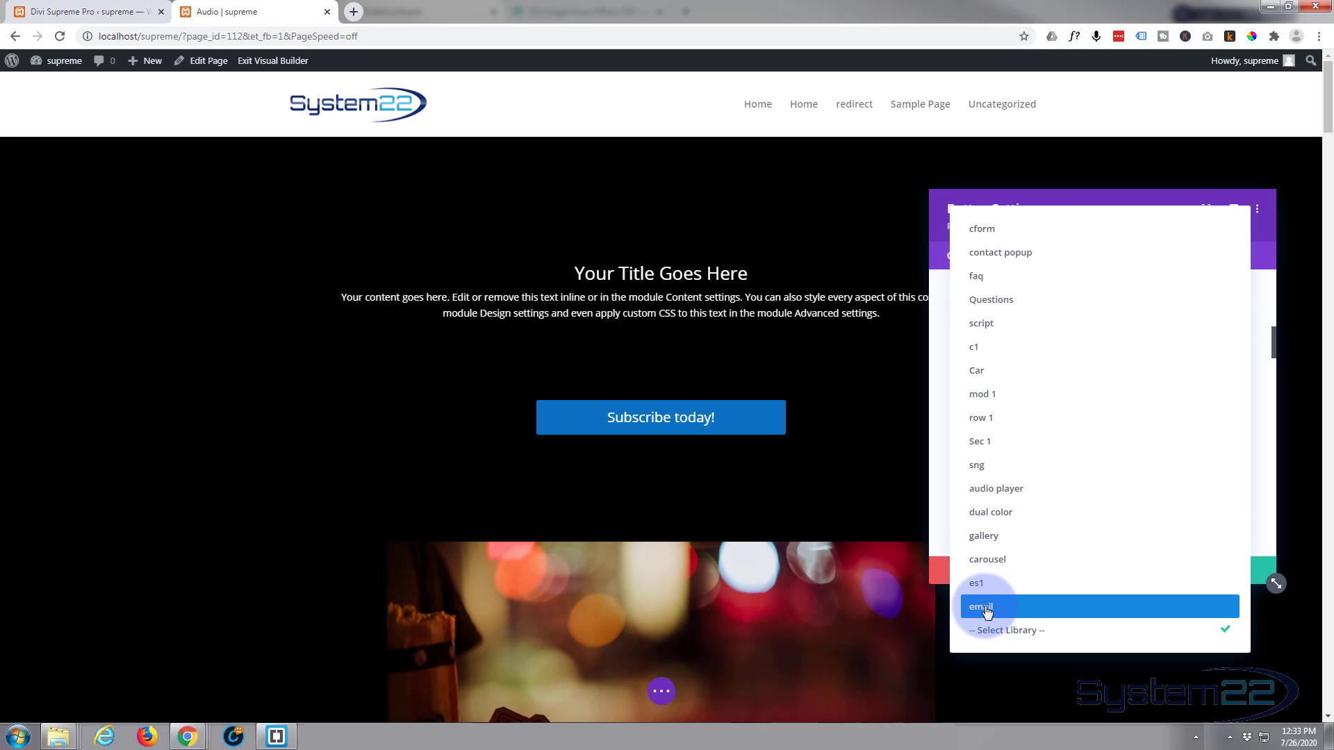
{"action": "left_click", "coordinate": [988, 608]}
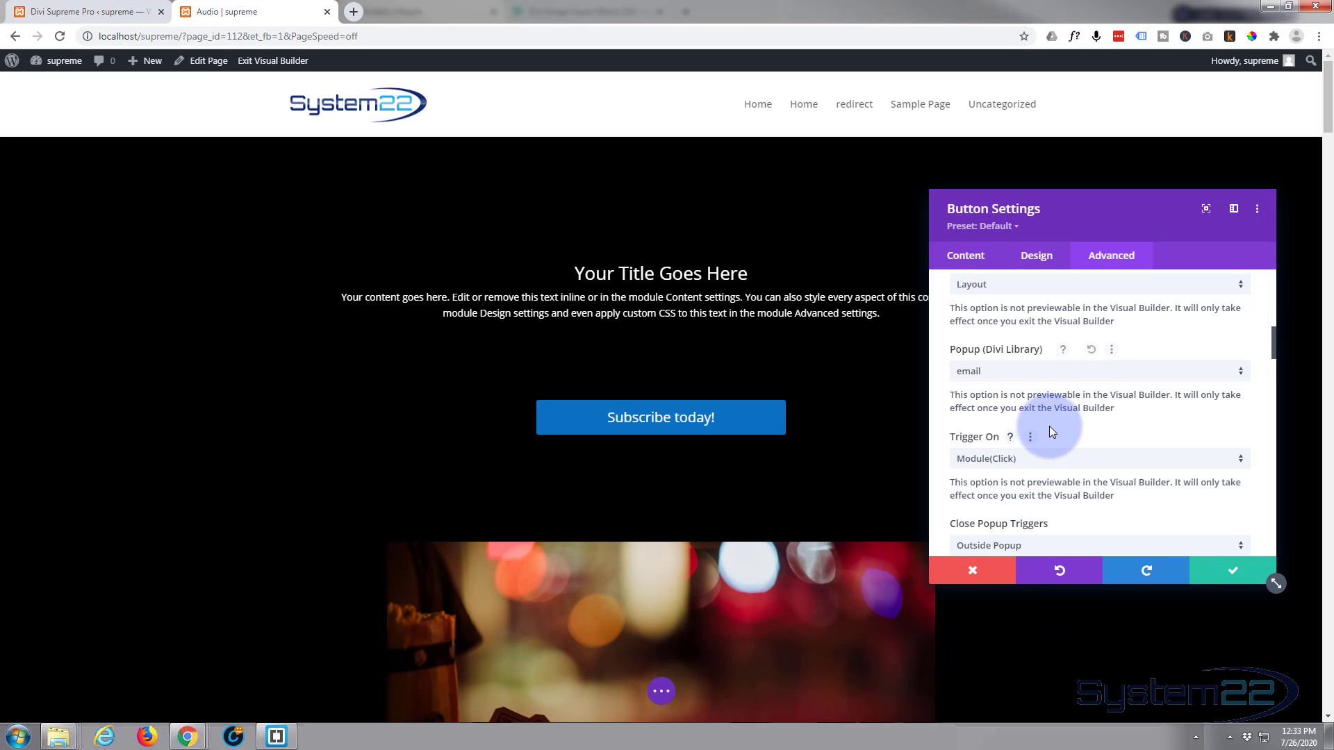
Keep Module (Click) as the popup trigger.
{"action": "scroll", "coordinate": [1051, 424], "scroll_direction": "down", "scroll_amount": 1}
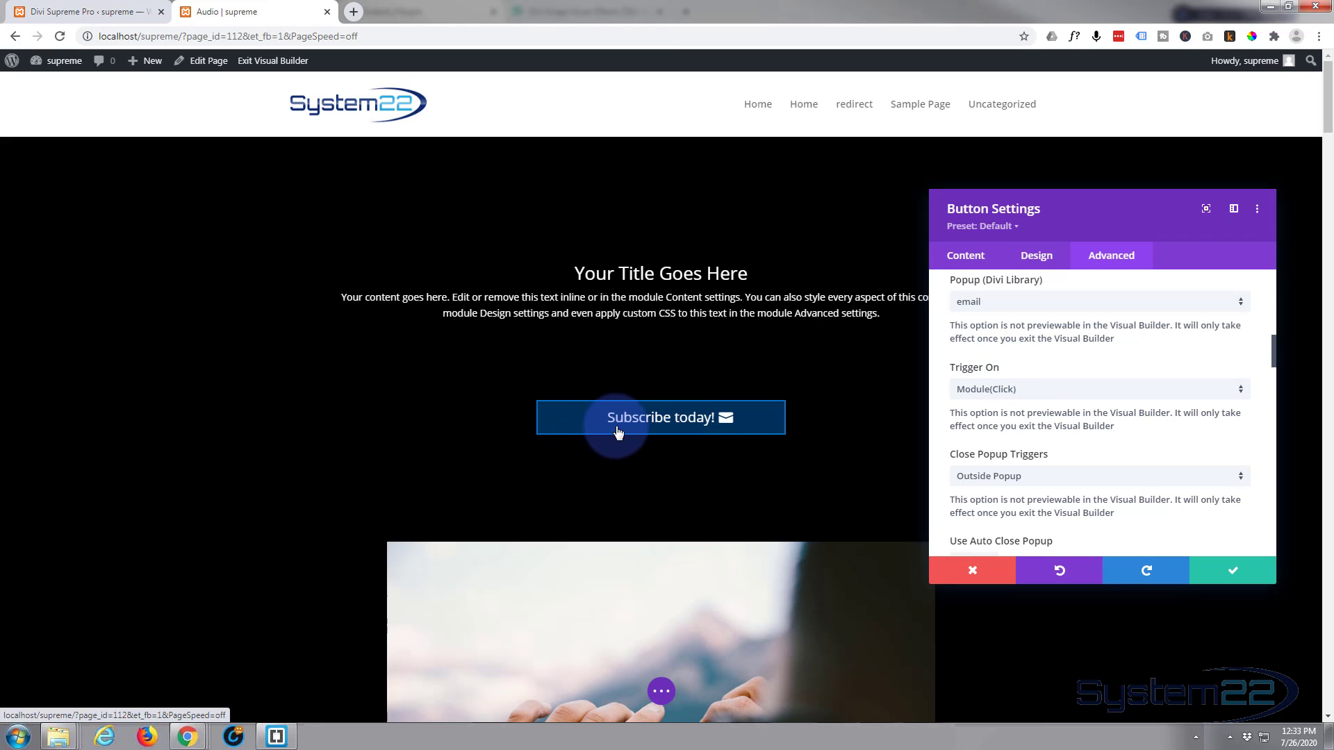
{"action": "left_click", "coordinate": [1127, 391]}
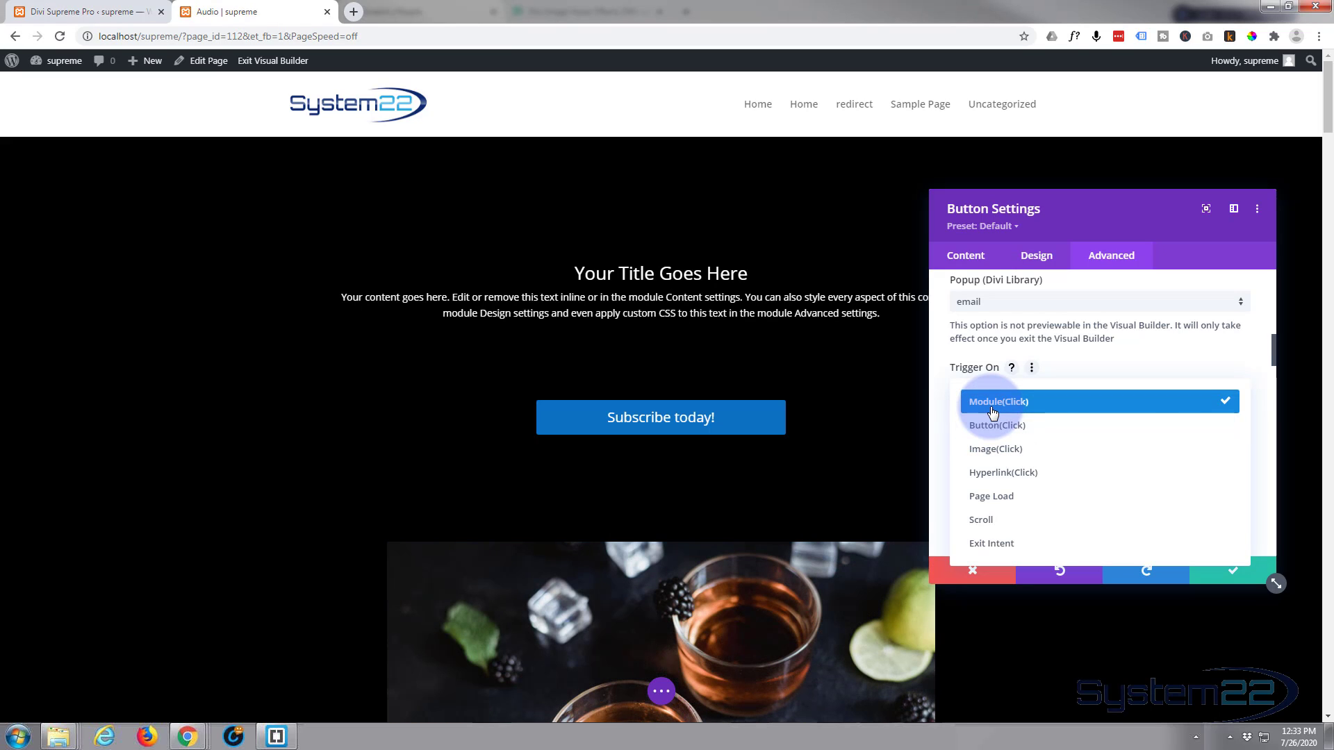
{"action": "left_click", "coordinate": [986, 401]}
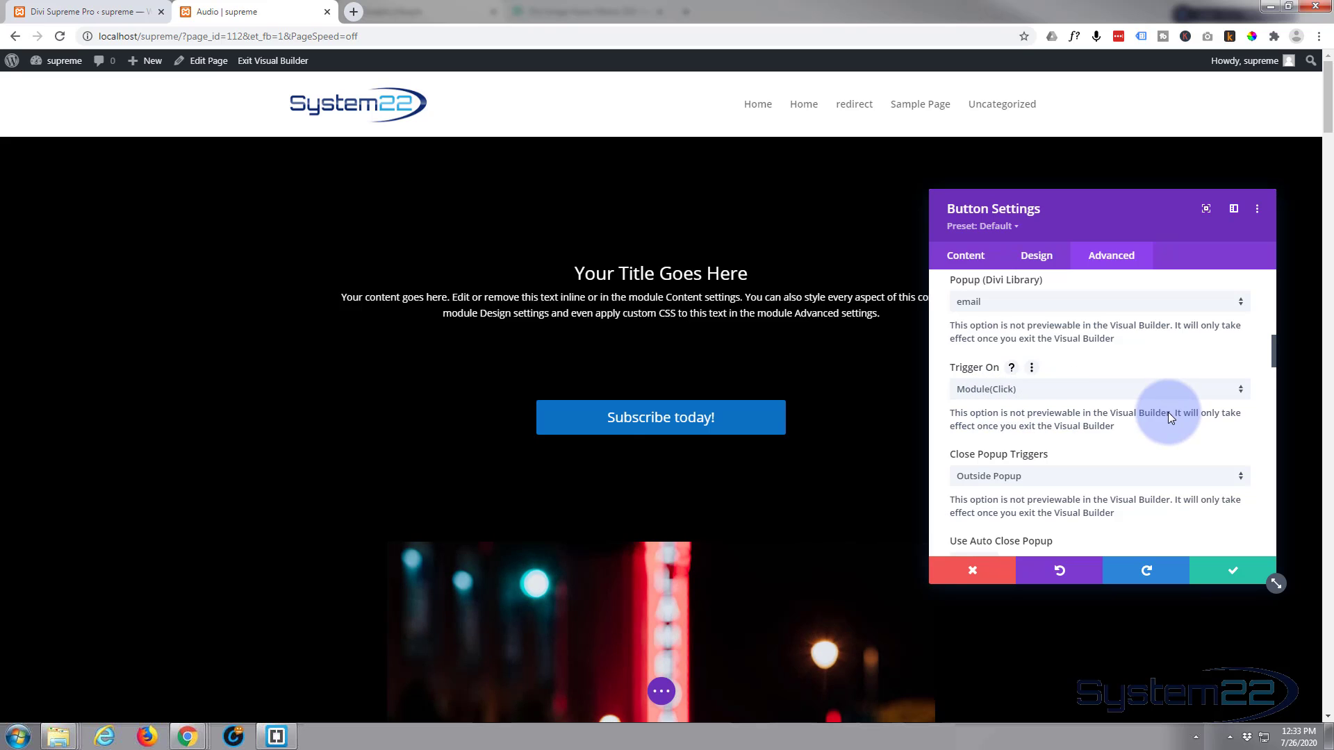
Set the popup entrance animation to Swing and exit animation to Fade Out Right Big.
{"action": "scroll", "coordinate": [1168, 410], "scroll_direction": "down", "scroll_amount": 2}
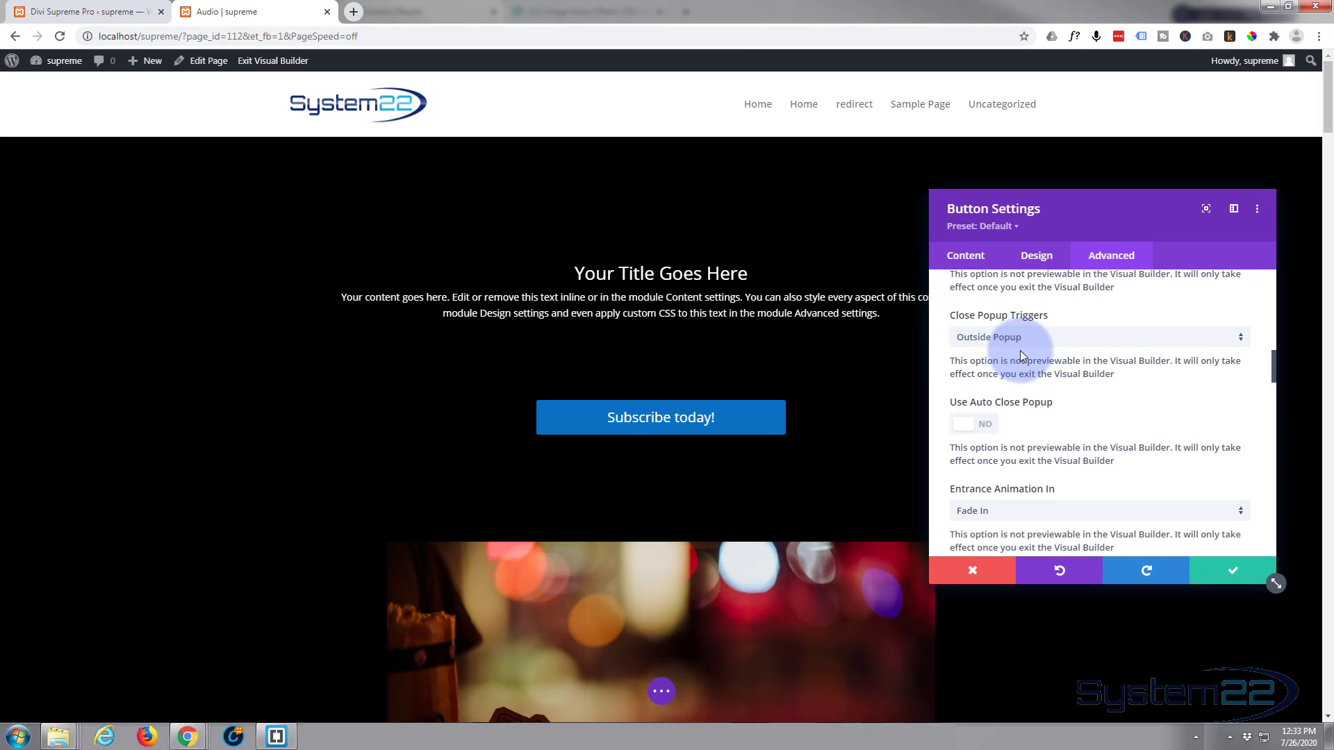
{"action": "scroll", "coordinate": [1129, 391], "scroll_direction": "down", "scroll_amount": 1}
{"action": "scroll", "coordinate": [1129, 390], "scroll_direction": "down", "scroll_amount": 1}
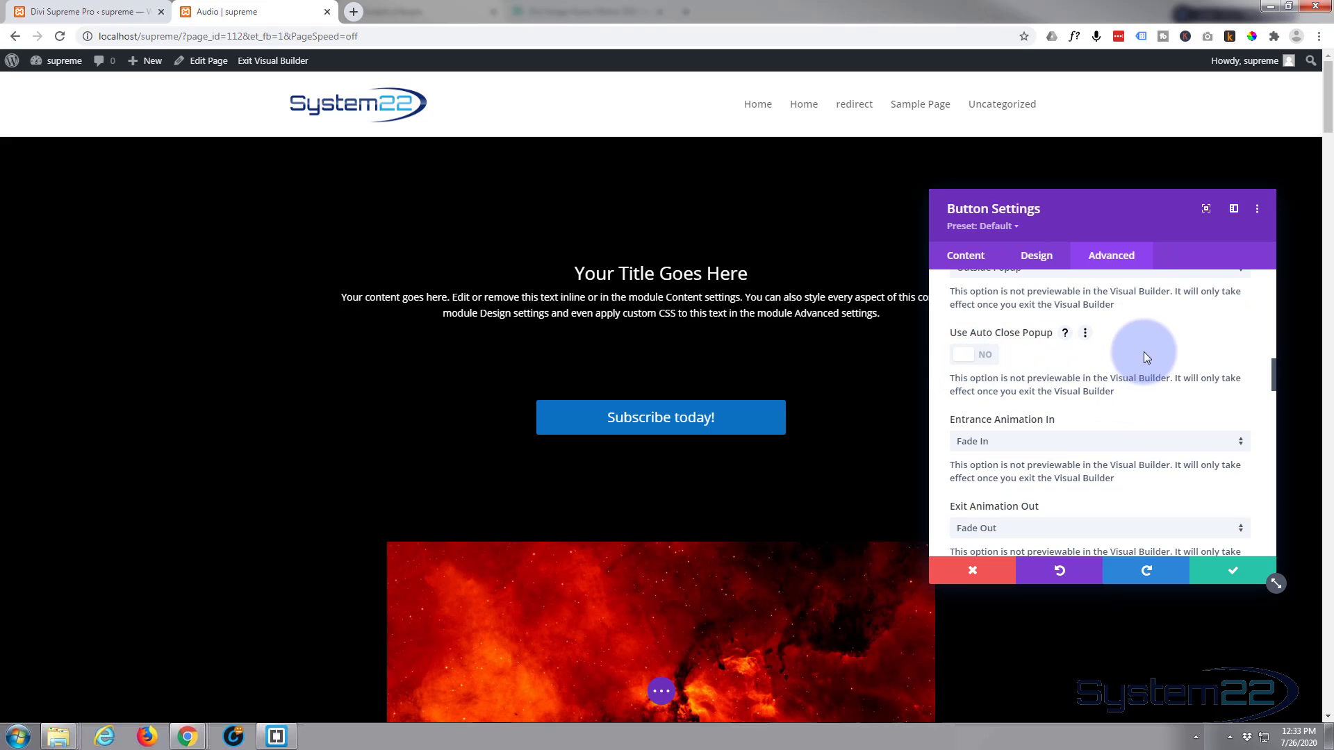
{"action": "scroll", "coordinate": [1145, 348], "scroll_direction": "down", "scroll_amount": 2}
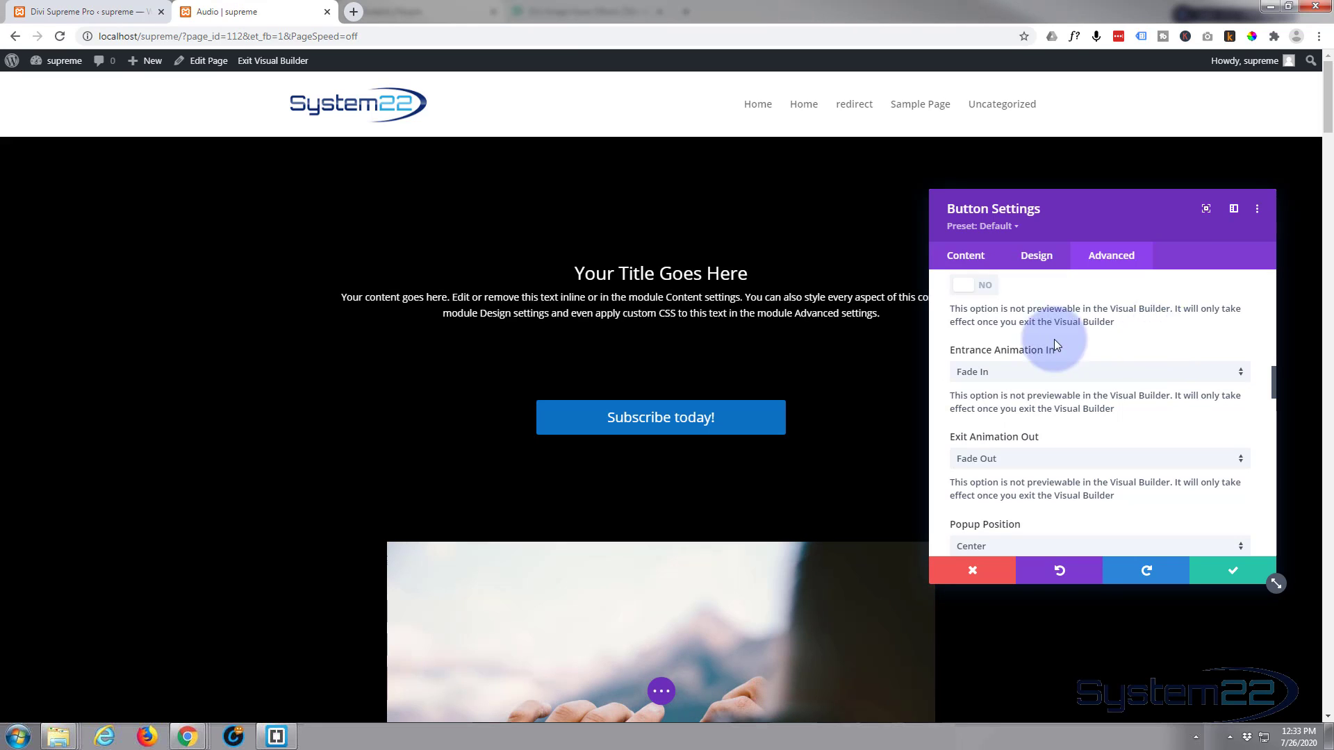
{"action": "left_click", "coordinate": [1058, 372]}
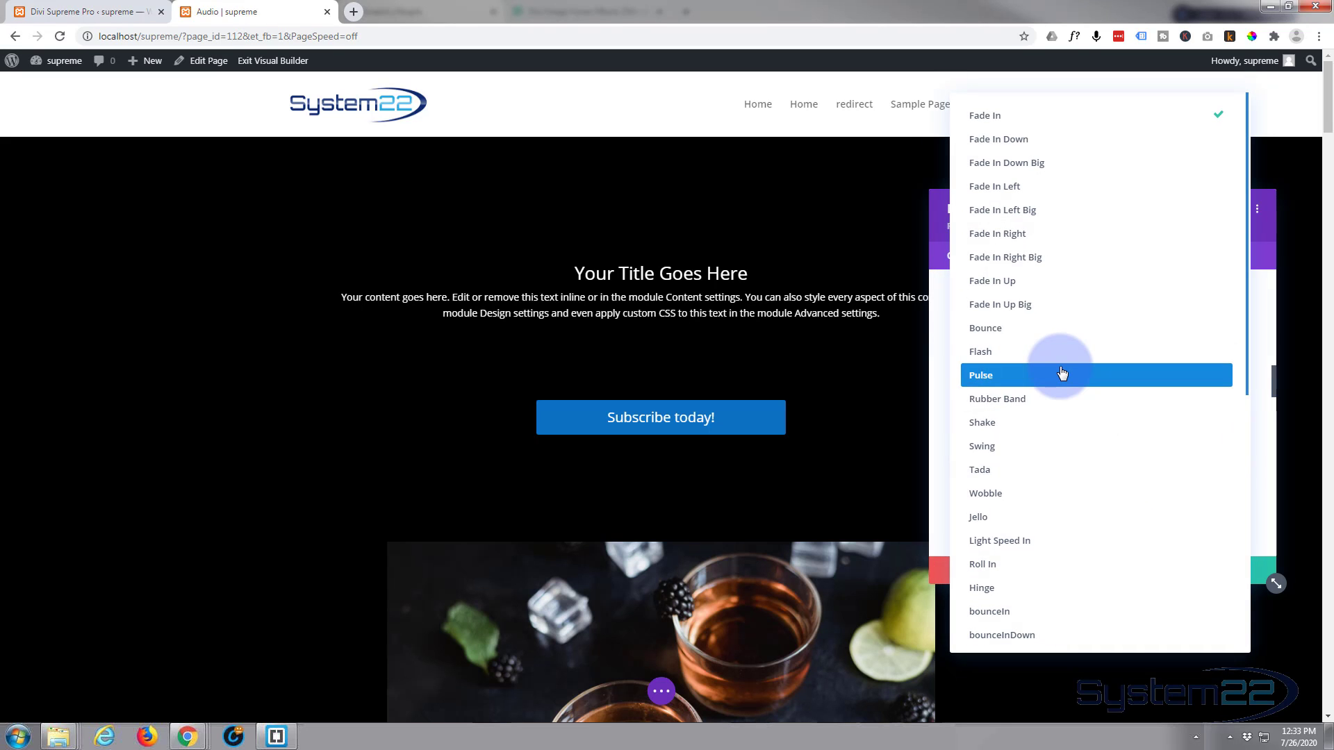
{"action": "left_click", "coordinate": [1032, 447]}
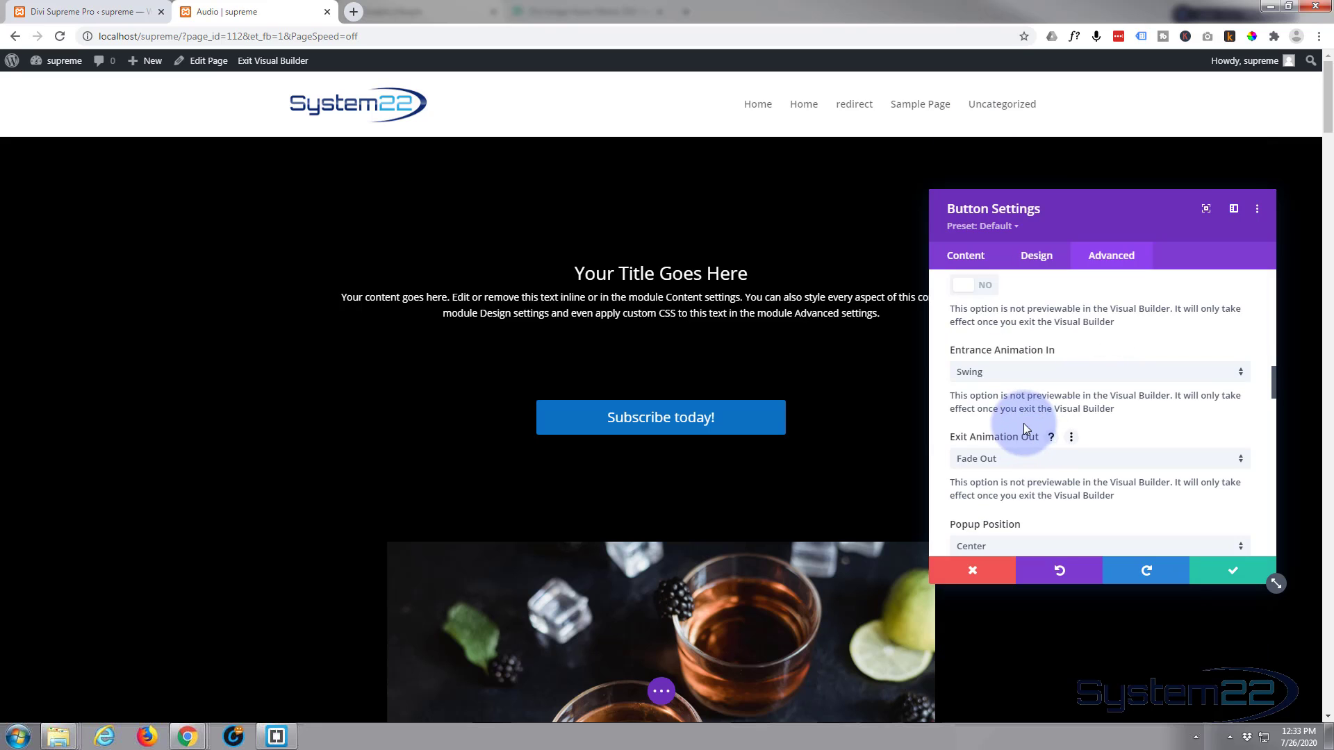
{"action": "scroll", "coordinate": [1031, 433], "scroll_direction": "down", "scroll_amount": 1}
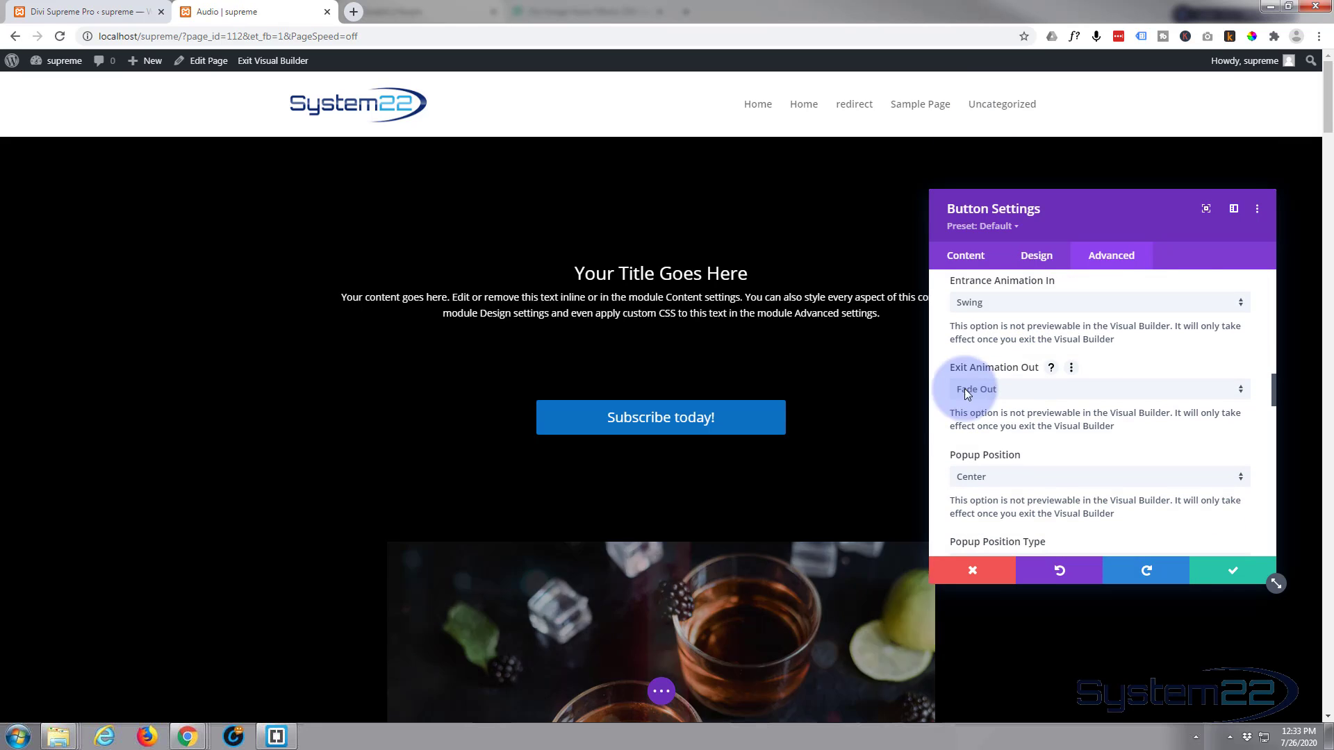
{"action": "left_click", "coordinate": [1054, 392]}
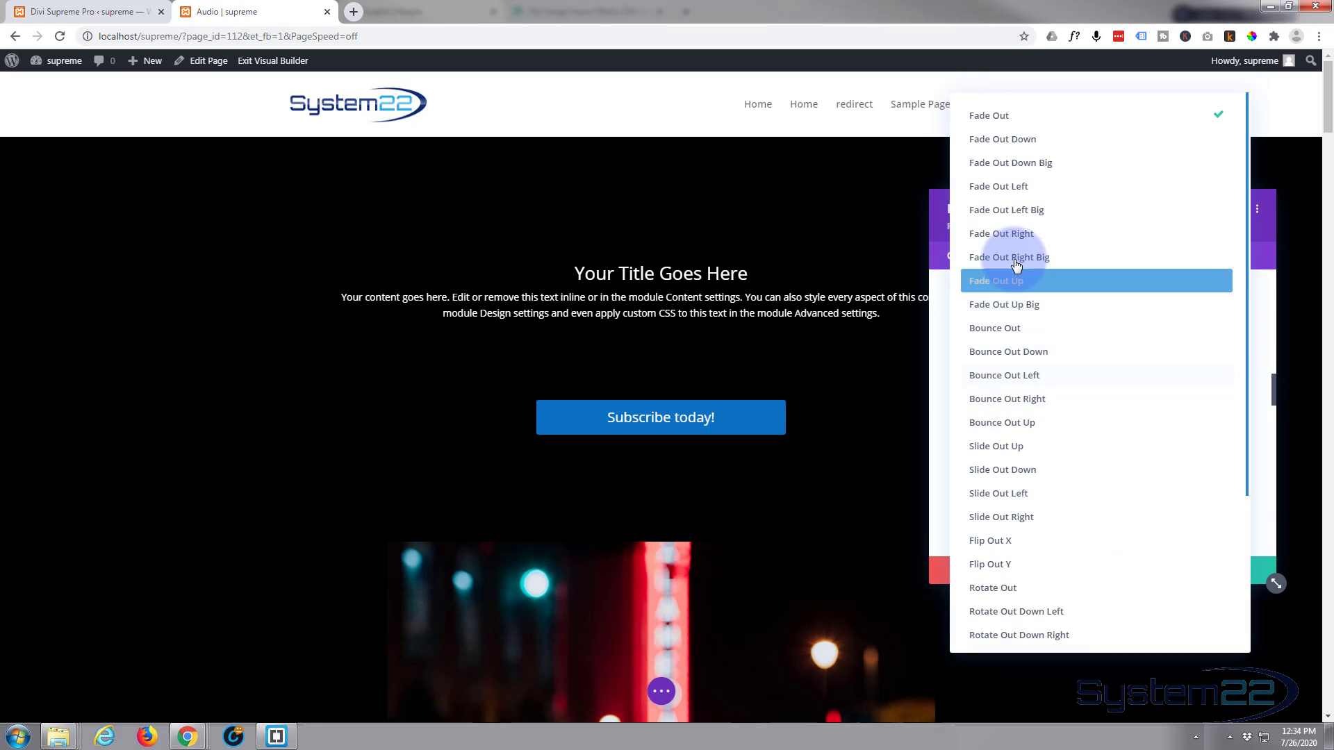
{"action": "left_click", "coordinate": [1015, 264]}
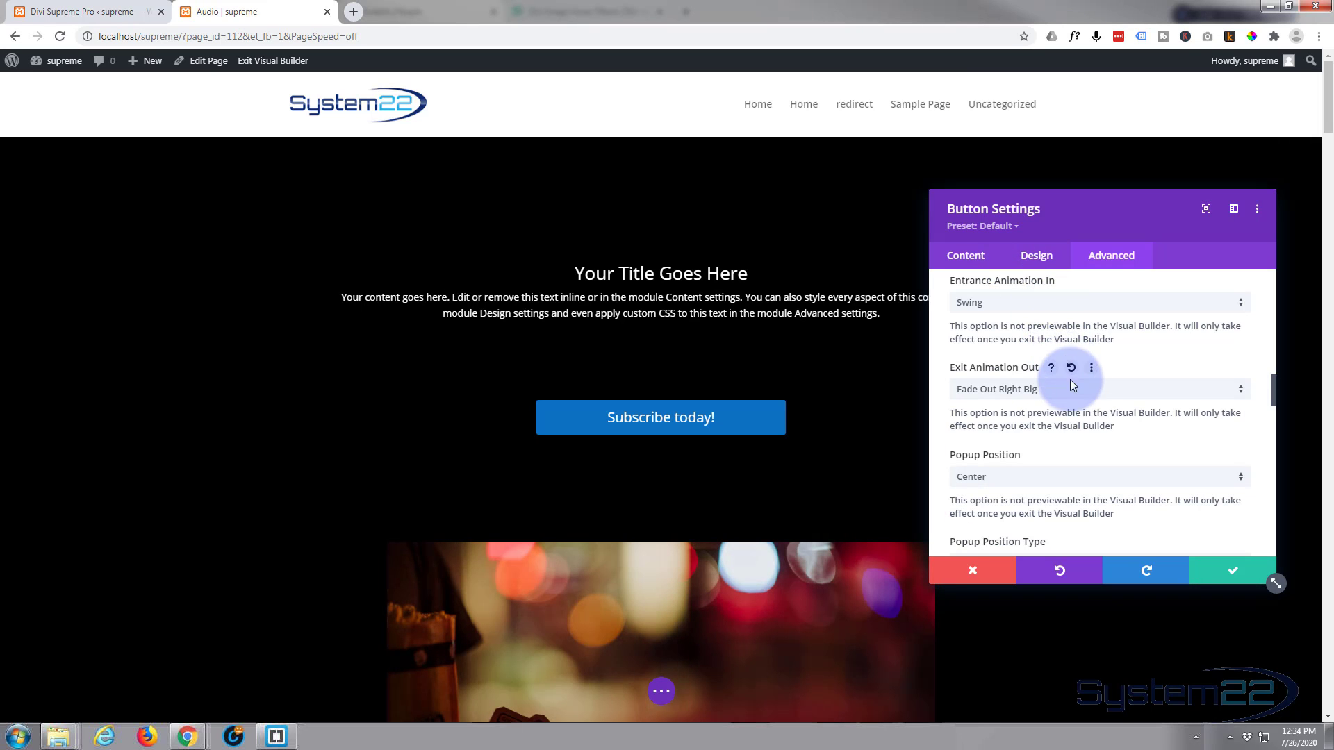
{"action": "scroll", "coordinate": [1070, 402], "scroll_direction": "down", "scroll_amount": 2}
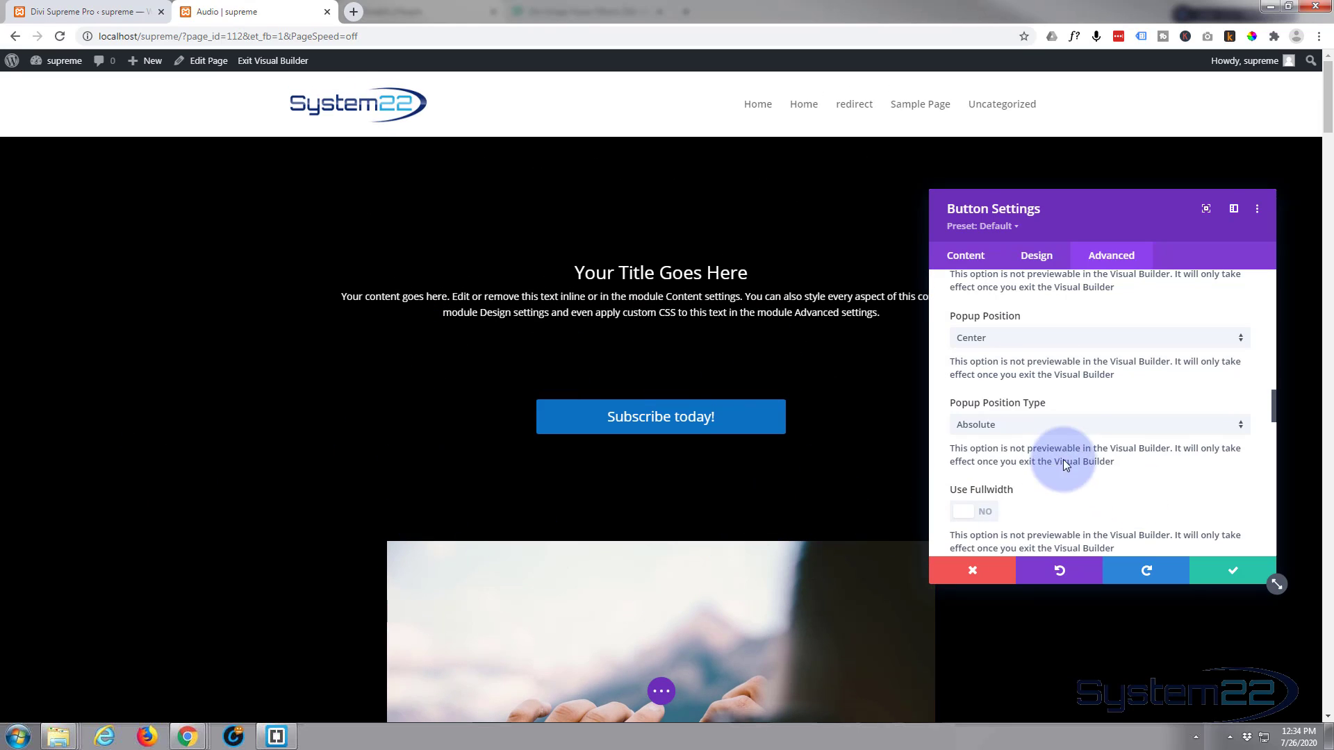
{"action": "scroll", "coordinate": [1094, 446], "scroll_direction": "down", "scroll_amount": 1}
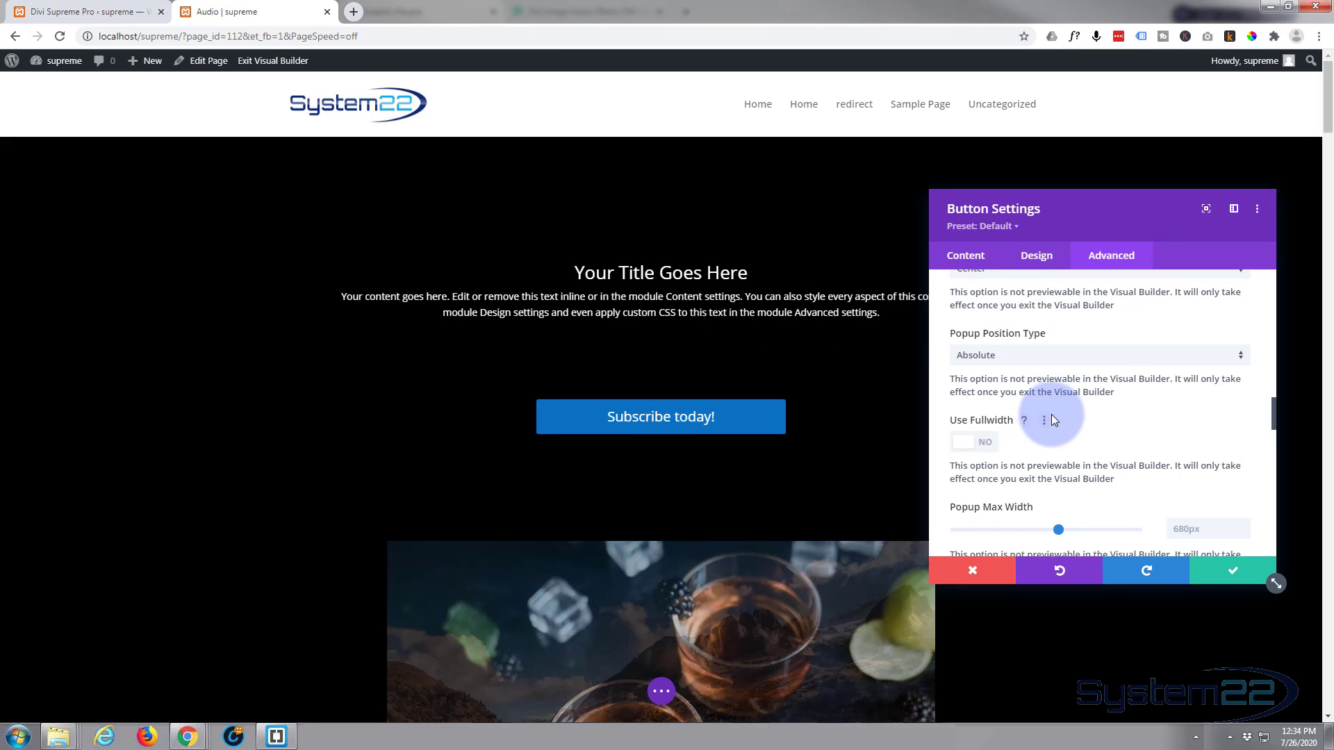
{"action": "scroll", "coordinate": [1077, 425], "scroll_direction": "down", "scroll_amount": 1}
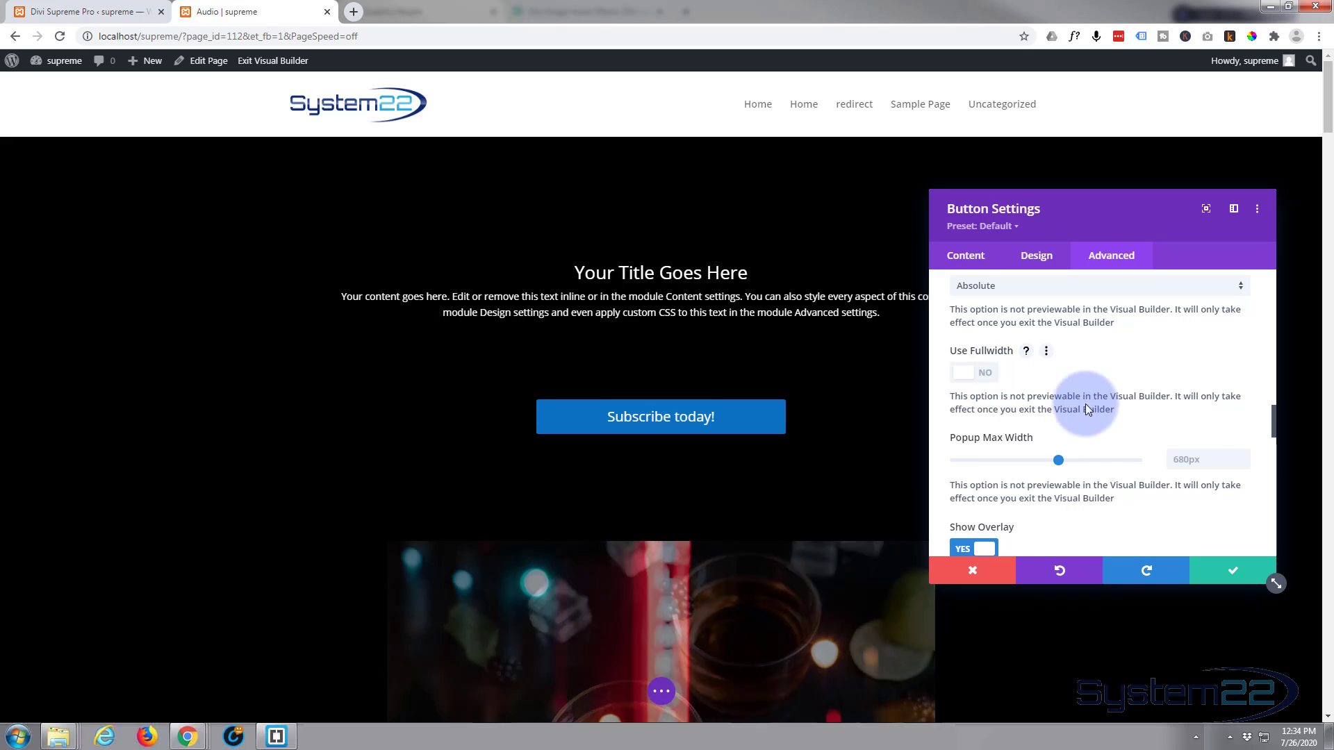
{"action": "left_click", "coordinate": [1190, 458]}
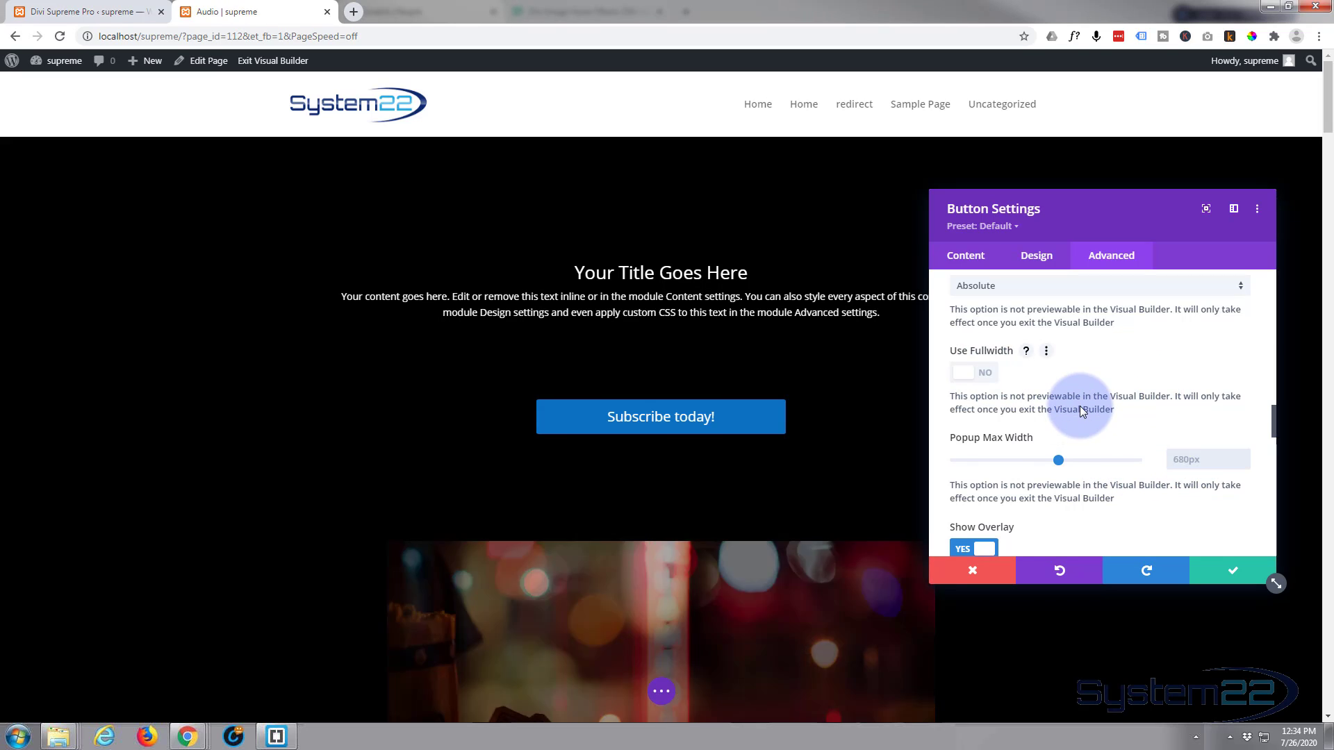
{"action": "scroll", "coordinate": [1080, 407], "scroll_direction": "down", "scroll_amount": 1}
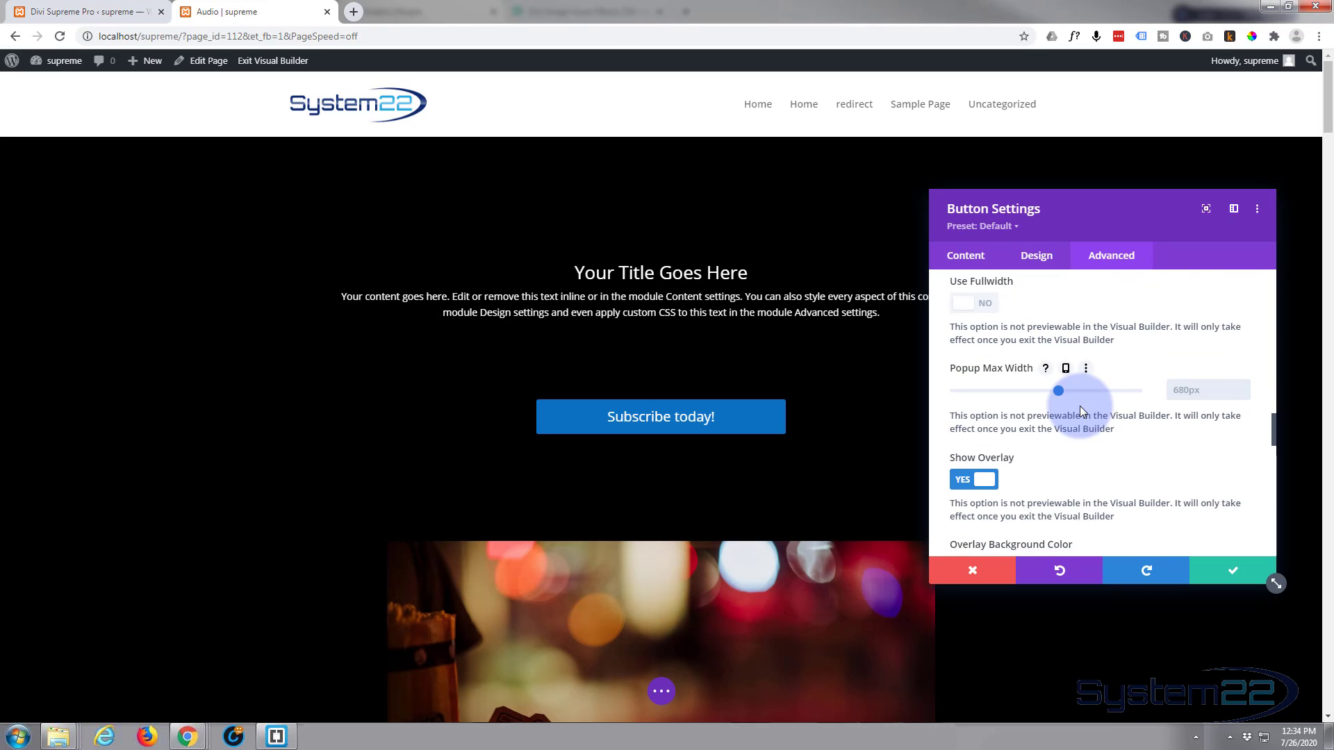
{"action": "scroll", "coordinate": [1079, 406], "scroll_direction": "down", "scroll_amount": 1}
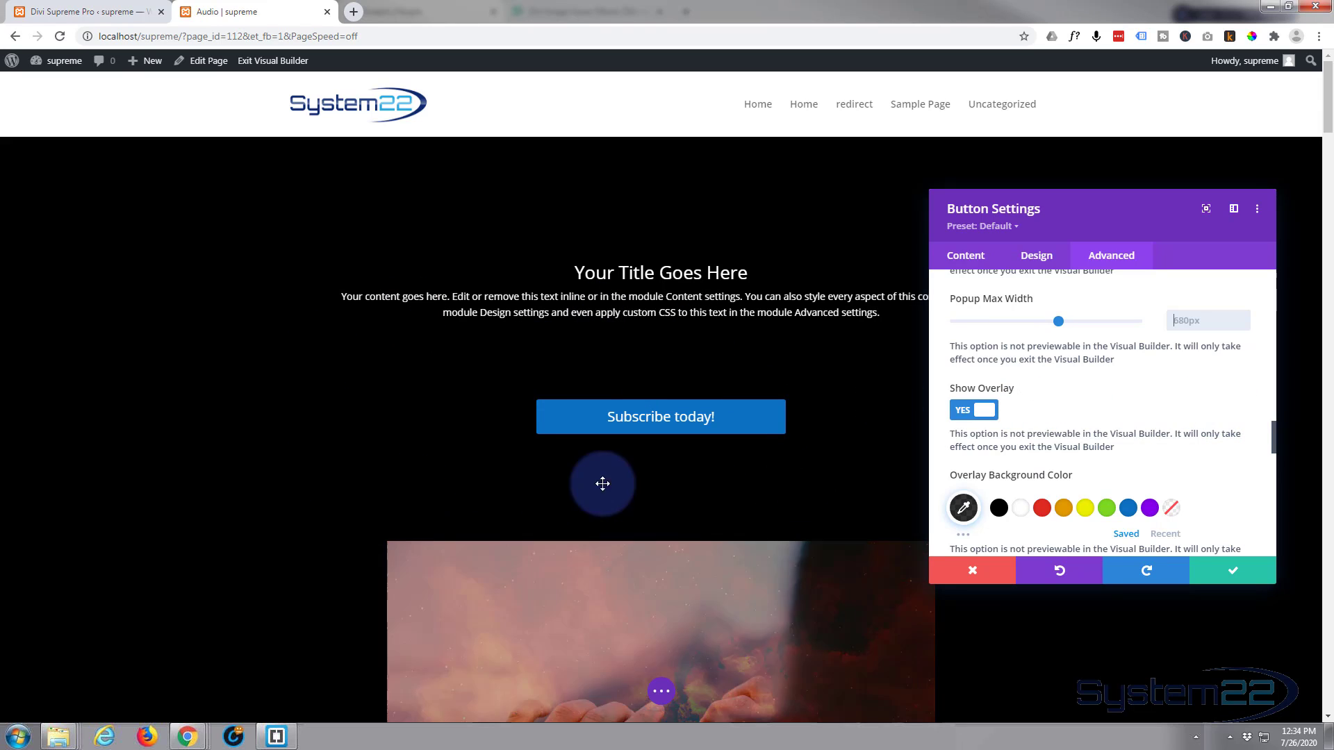
{"action": "scroll", "coordinate": [1008, 462], "scroll_direction": "down", "scroll_amount": 2}
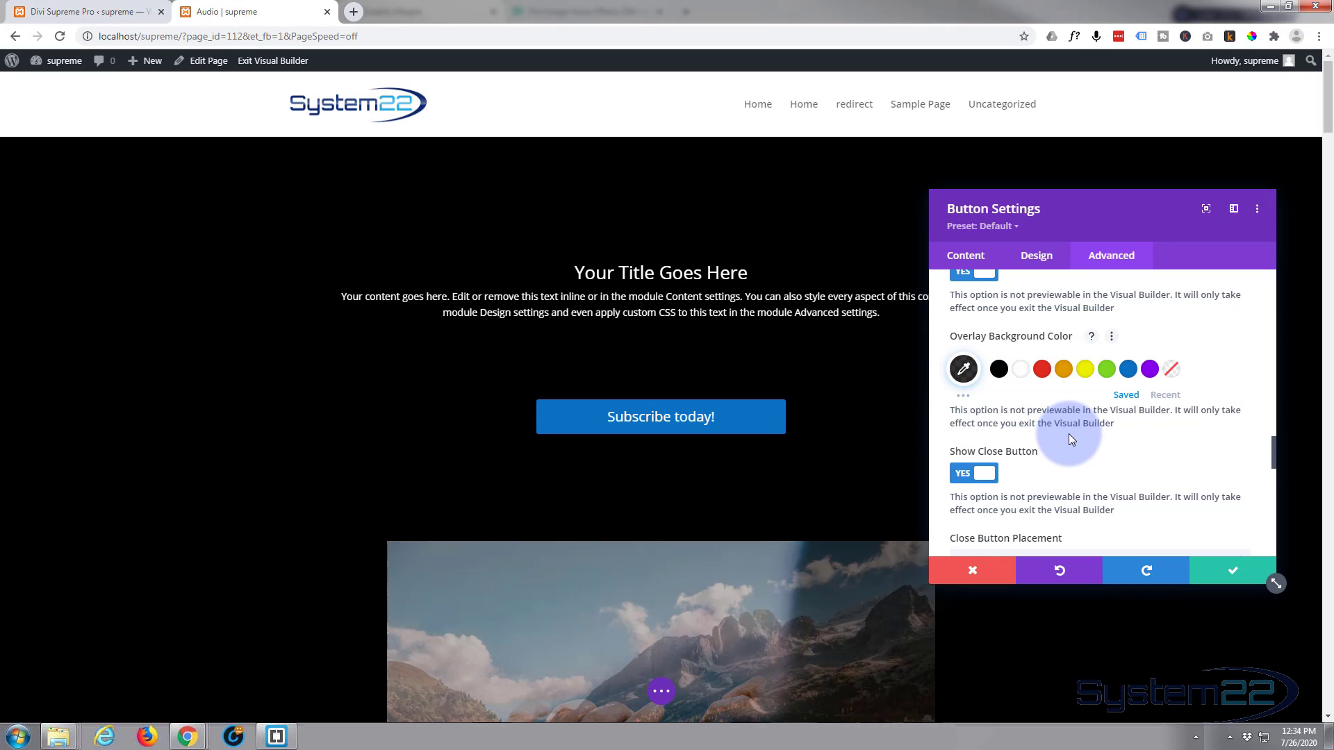
{"action": "scroll", "coordinate": [1069, 432], "scroll_direction": "down", "scroll_amount": 1}
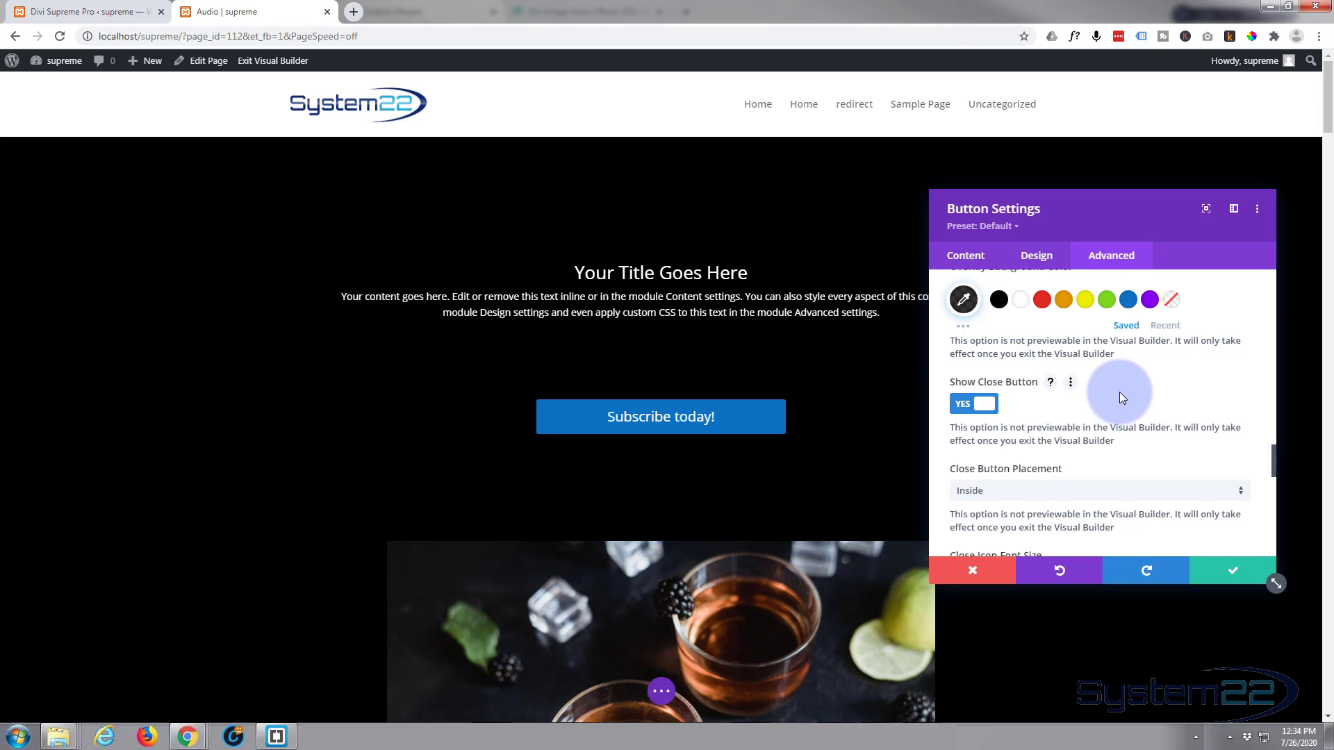
{"action": "scroll", "coordinate": [1119, 392], "scroll_direction": "down", "scroll_amount": 1}
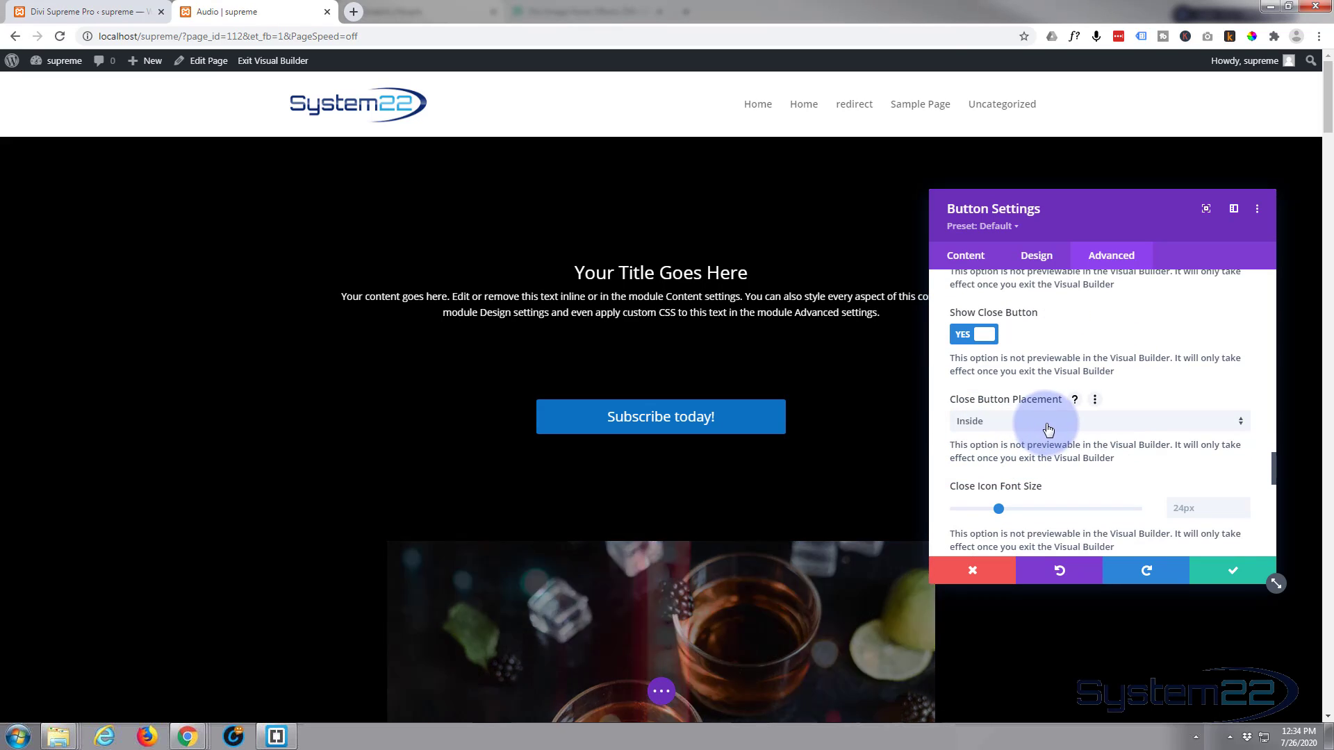
{"action": "left_click", "coordinate": [1048, 425]}
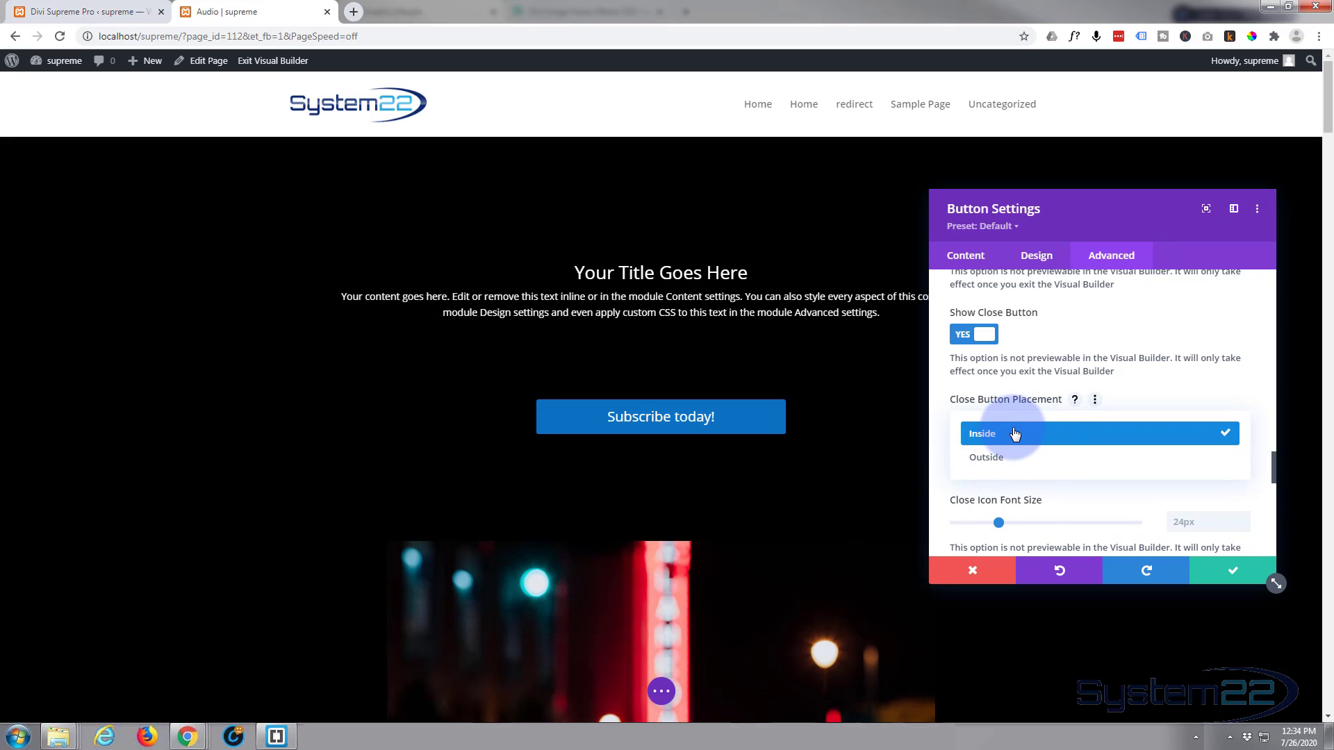
{"action": "left_click", "coordinate": [1015, 435]}
{"action": "scroll", "coordinate": [1014, 433], "scroll_direction": "down", "scroll_amount": 2}
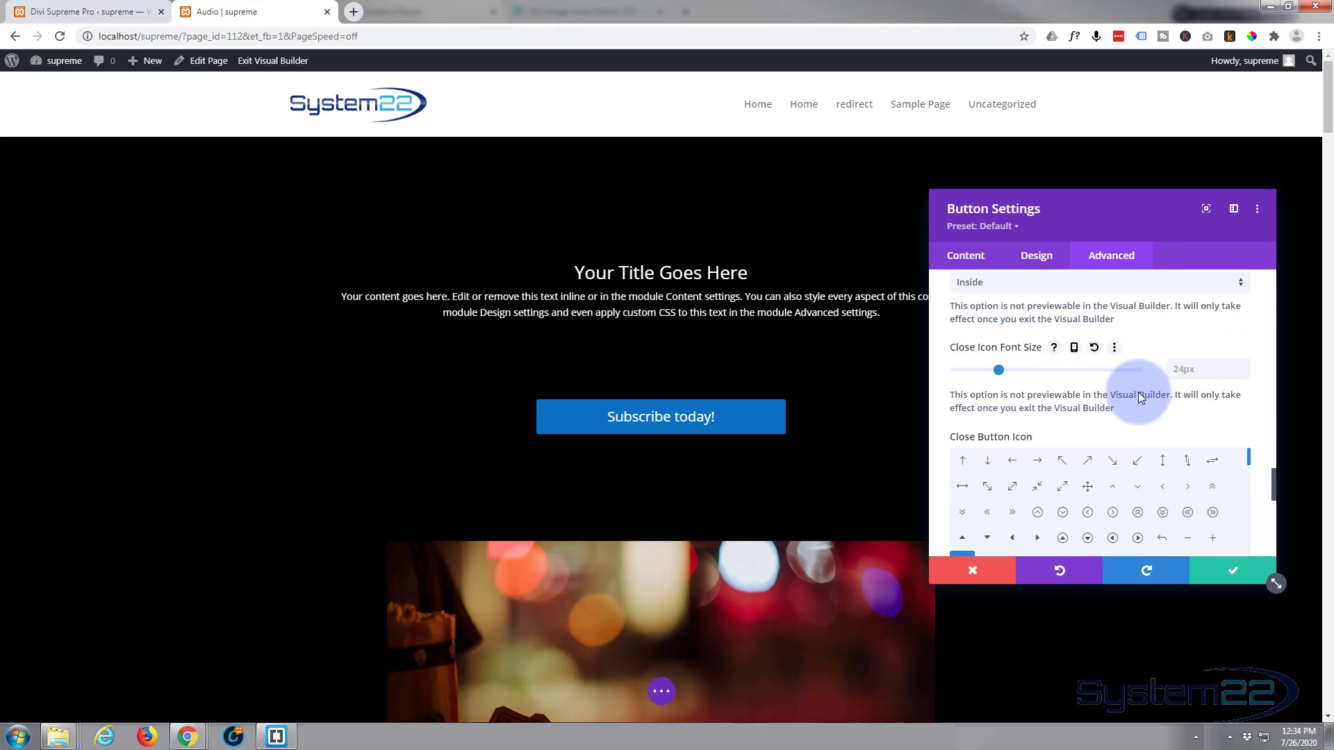
{"action": "scroll", "coordinate": [935, 385], "scroll_direction": "down", "scroll_amount": 1}
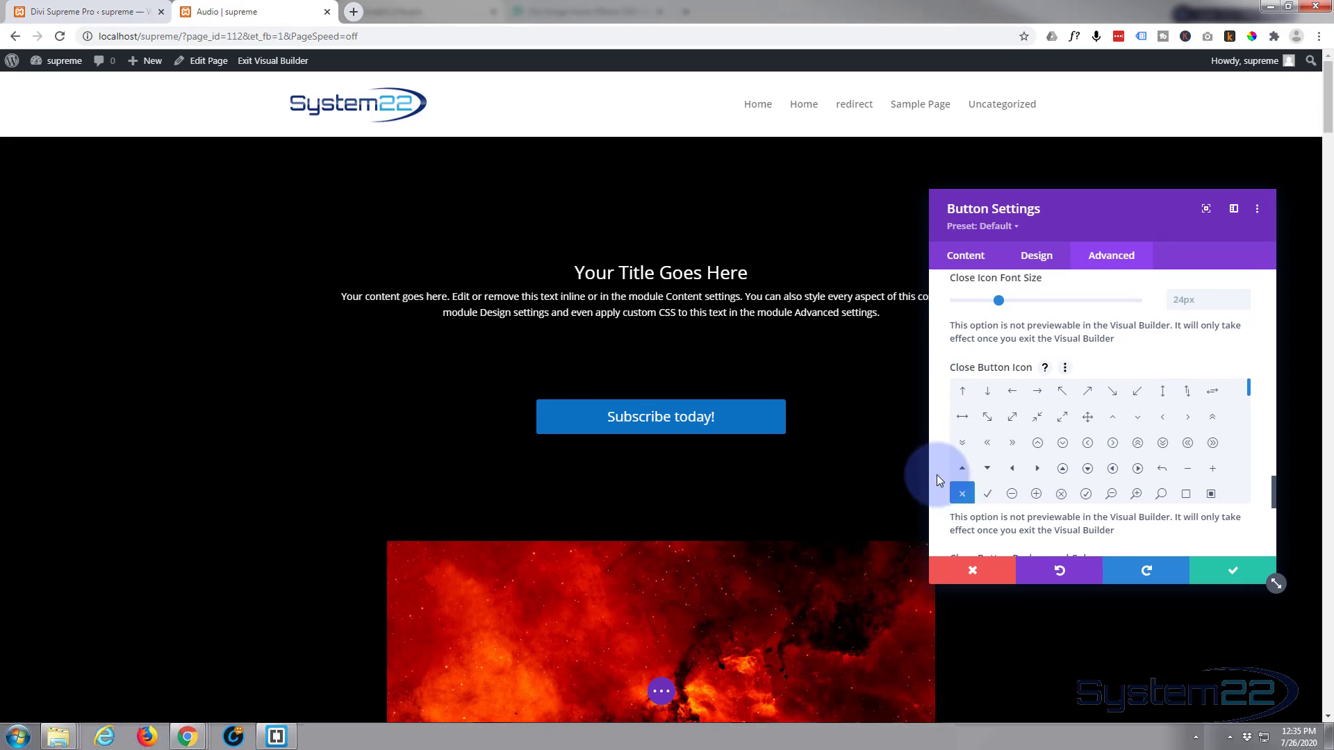
{"action": "scroll", "coordinate": [937, 474], "scroll_direction": "down", "scroll_amount": 2}
{"action": "scroll", "coordinate": [937, 473], "scroll_direction": "down", "scroll_amount": 1}
{"action": "scroll", "coordinate": [936, 474], "scroll_direction": "down", "scroll_amount": 1}
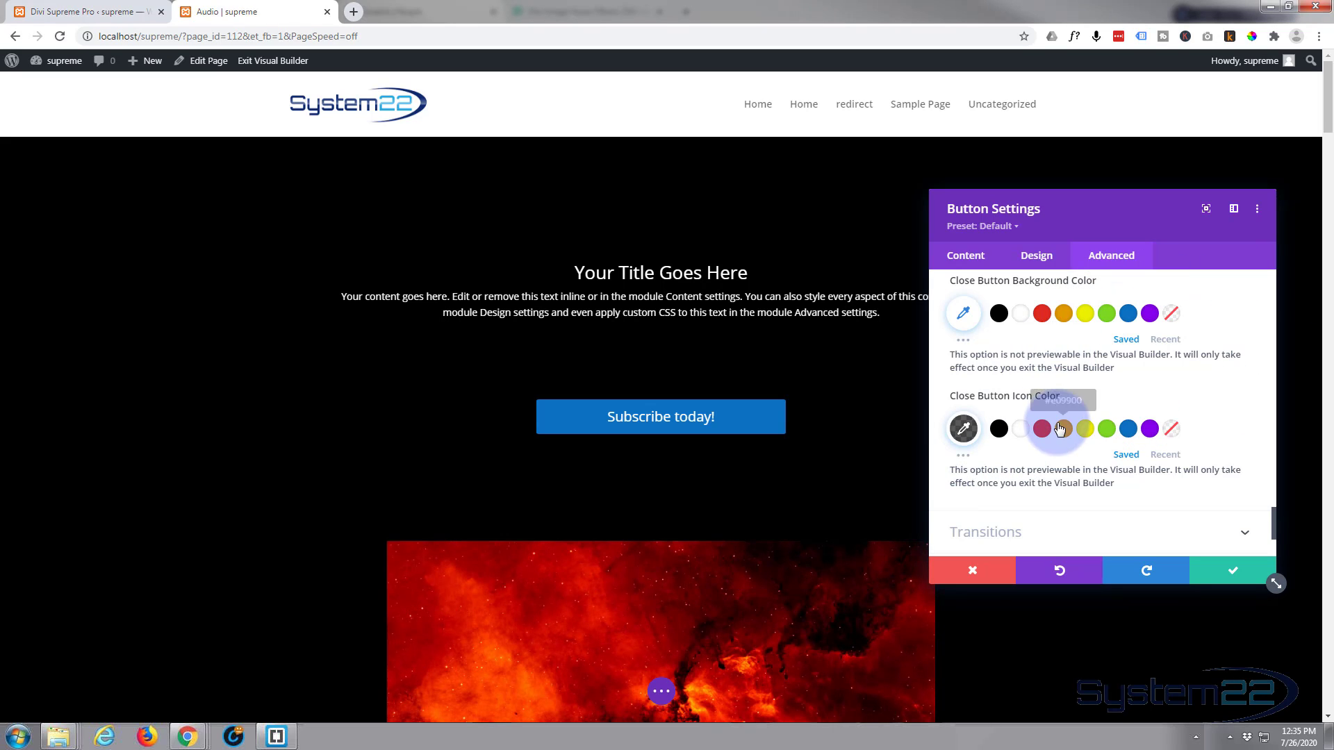
{"action": "scroll", "coordinate": [1066, 419], "scroll_direction": "down", "scroll_amount": 1}
{"action": "scroll", "coordinate": [1066, 419], "scroll_direction": "down", "scroll_amount": 1}
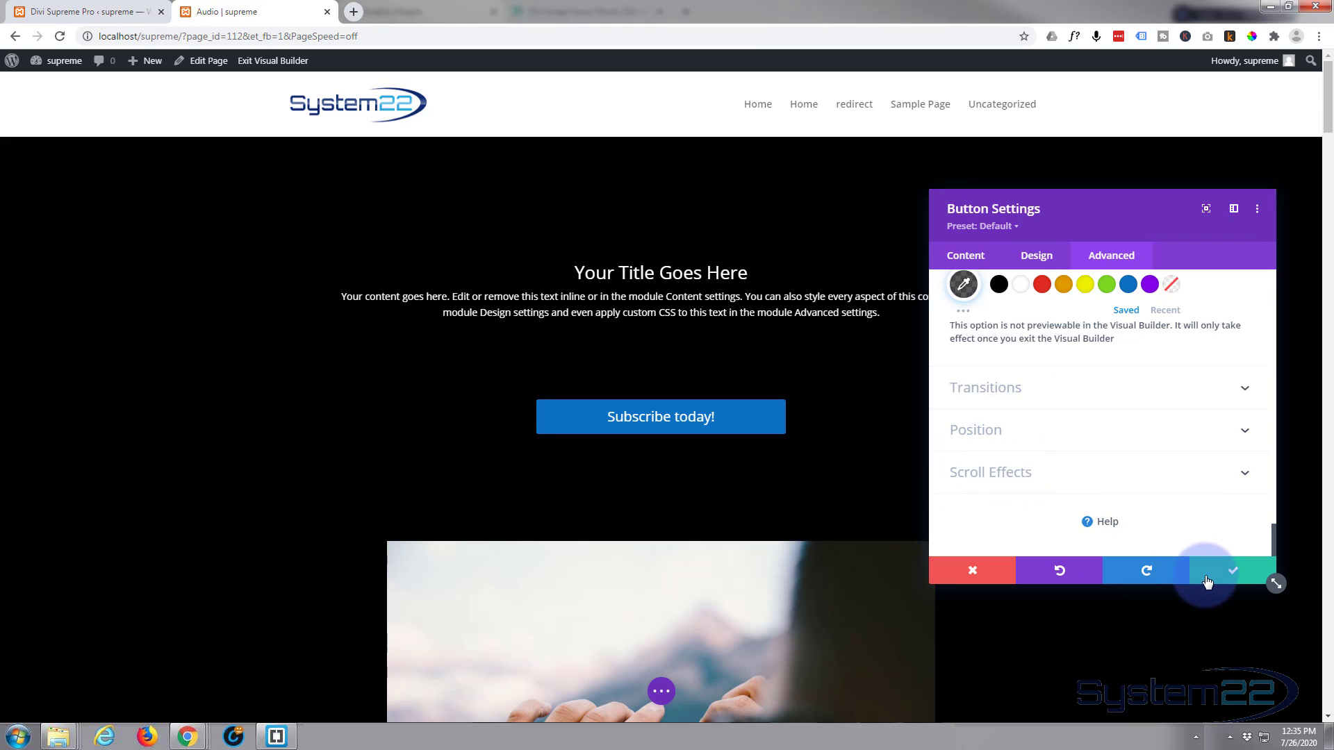
Save the button's popup settings, save the page as a draft, and exit the Visual Builder to view the live page.
{"action": "left_click", "coordinate": [1242, 574]}
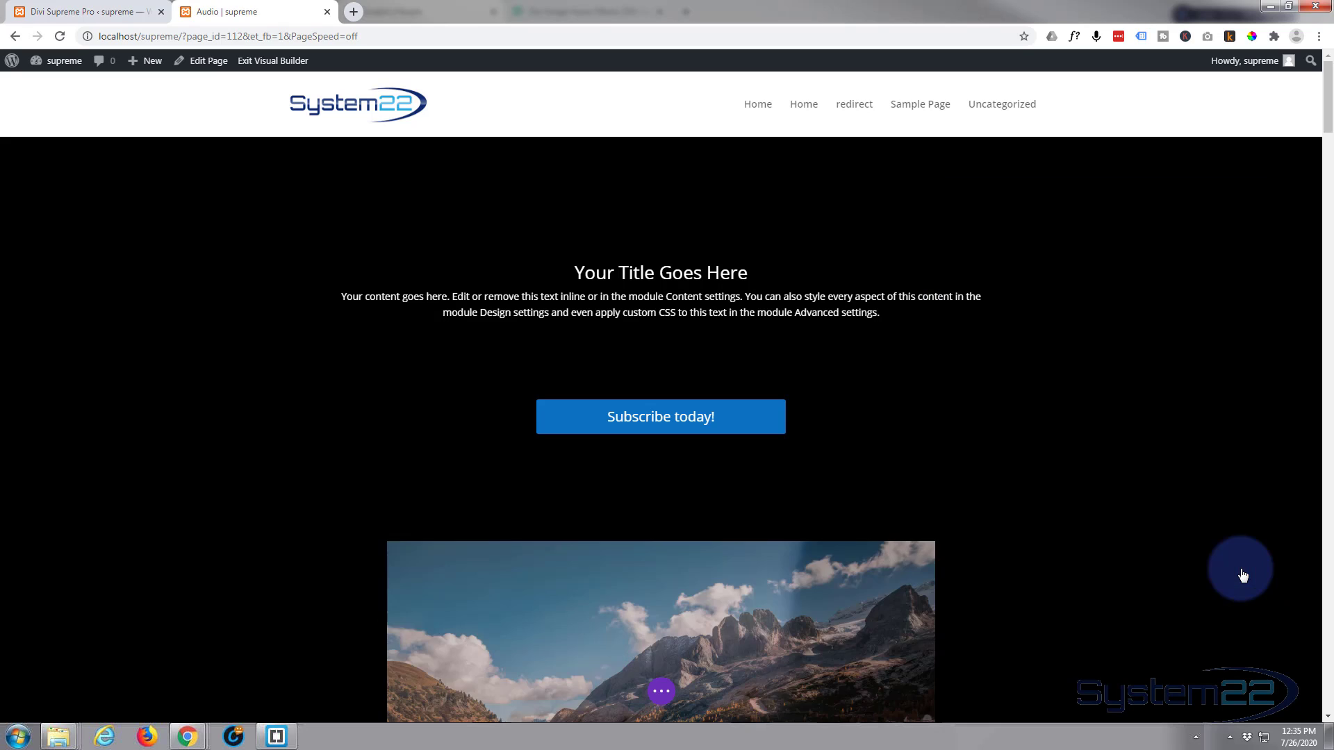
{"action": "left_click", "coordinate": [661, 691]}
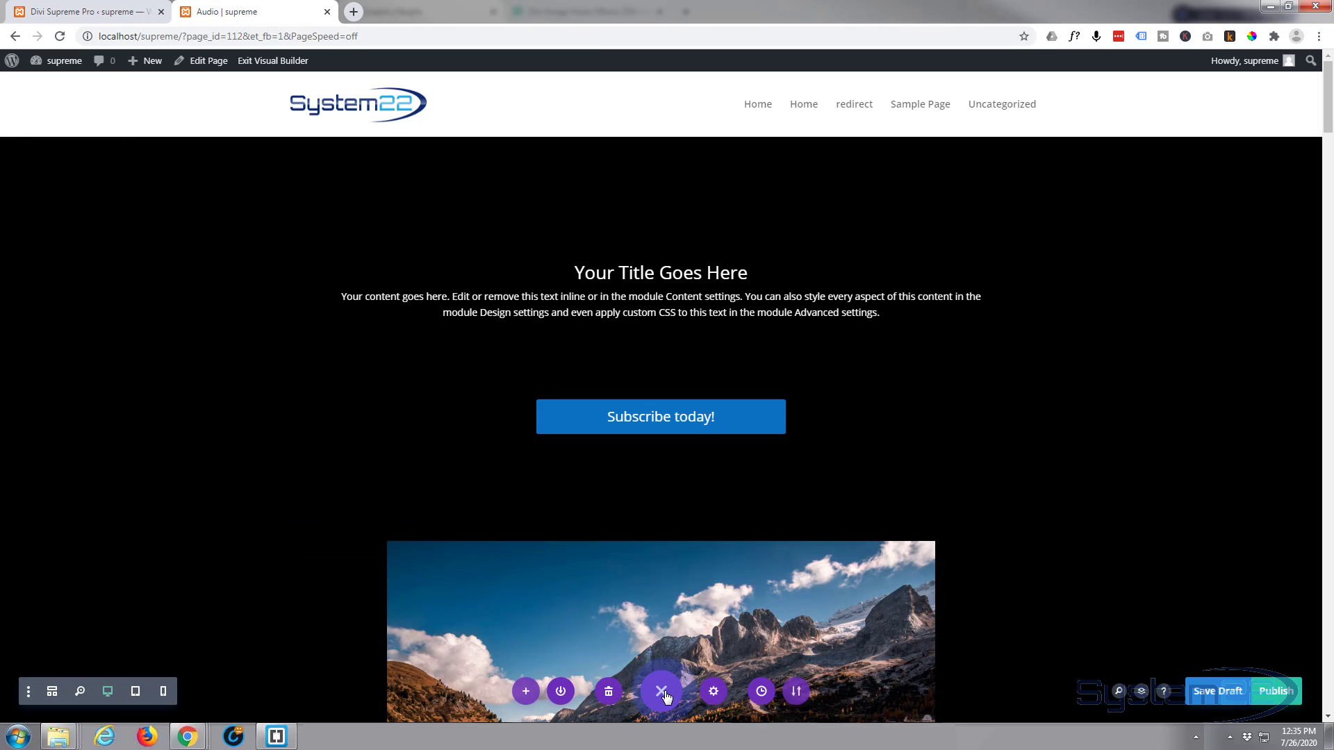
{"action": "left_click", "coordinate": [1221, 693]}
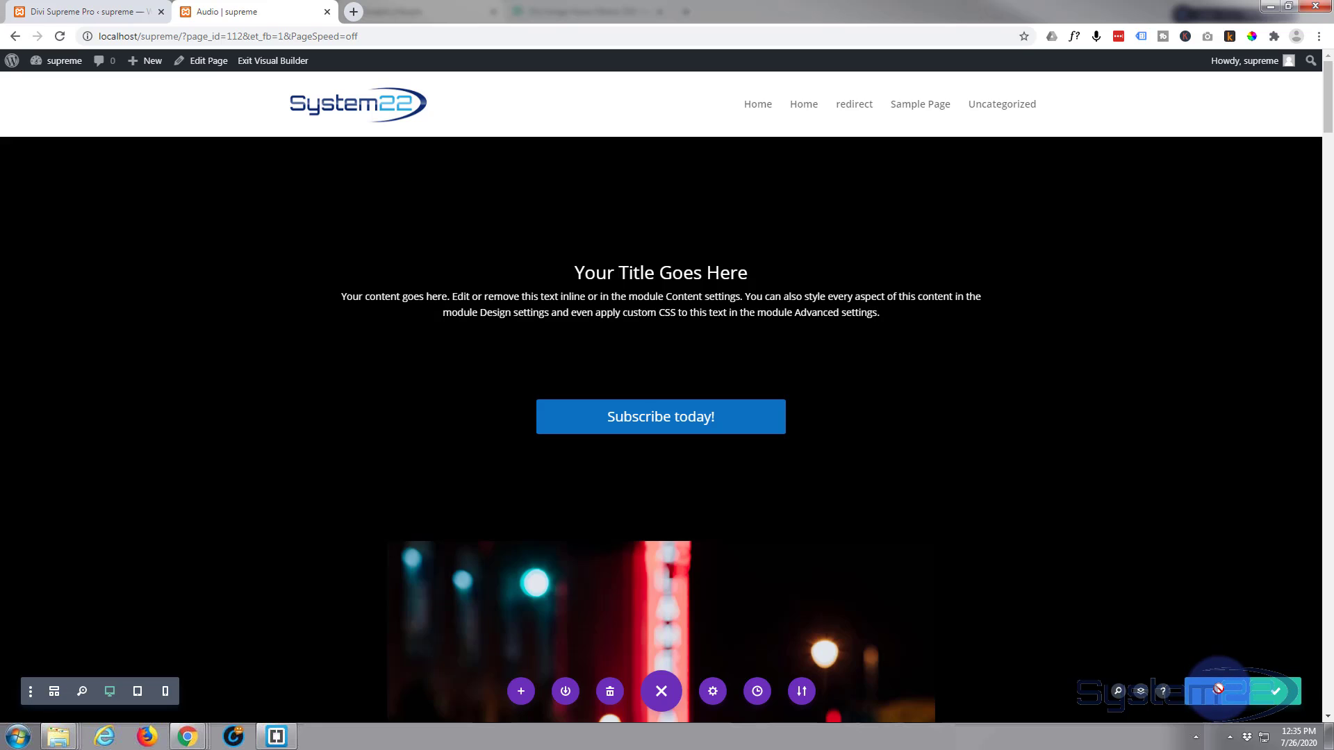
{"action": "left_click", "coordinate": [274, 61]}
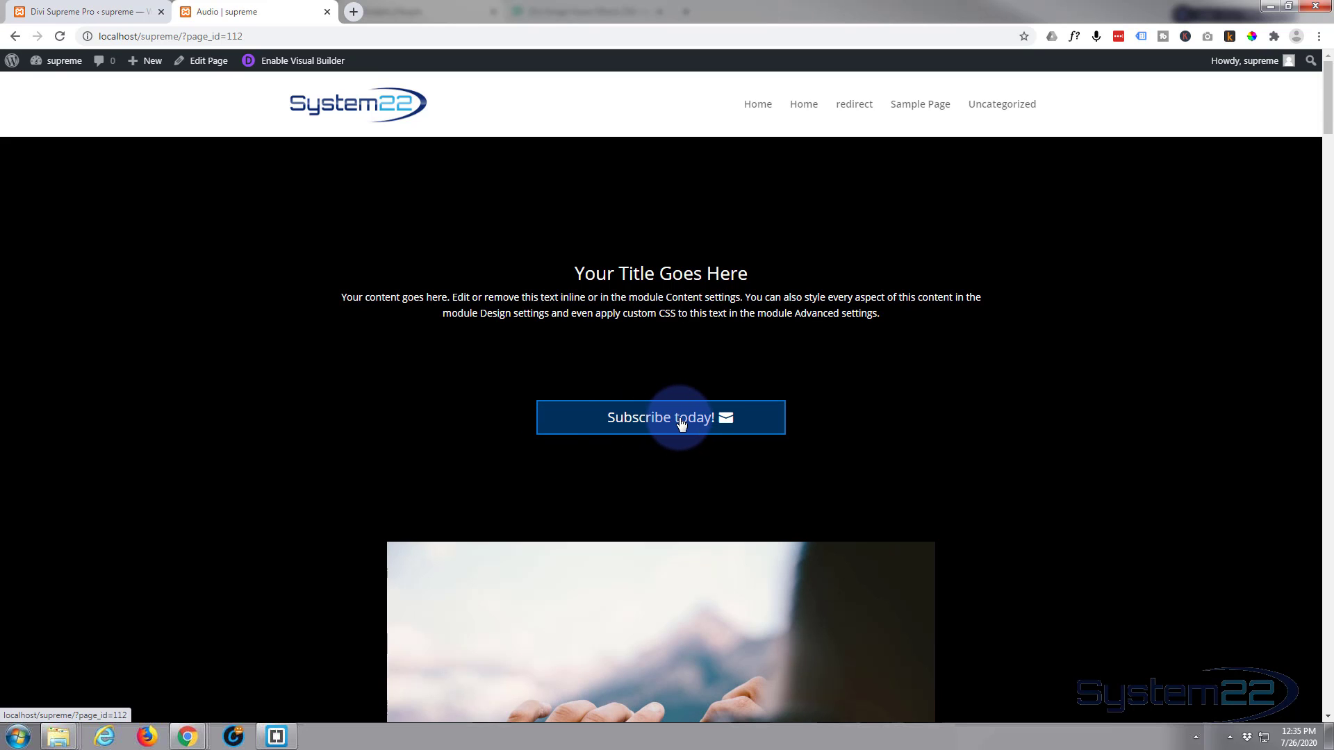
{"action": "left_click", "coordinate": [680, 421]}
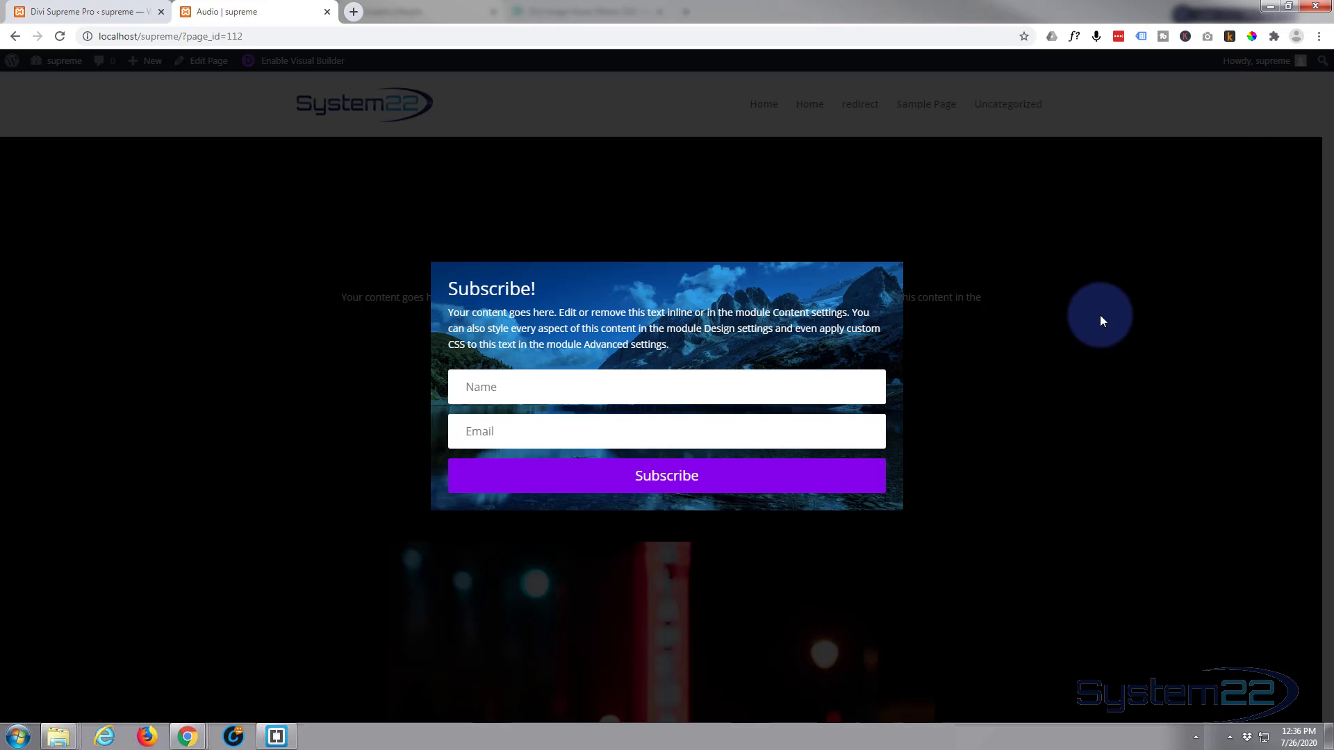
{"action": "left_click", "coordinate": [1101, 316]}
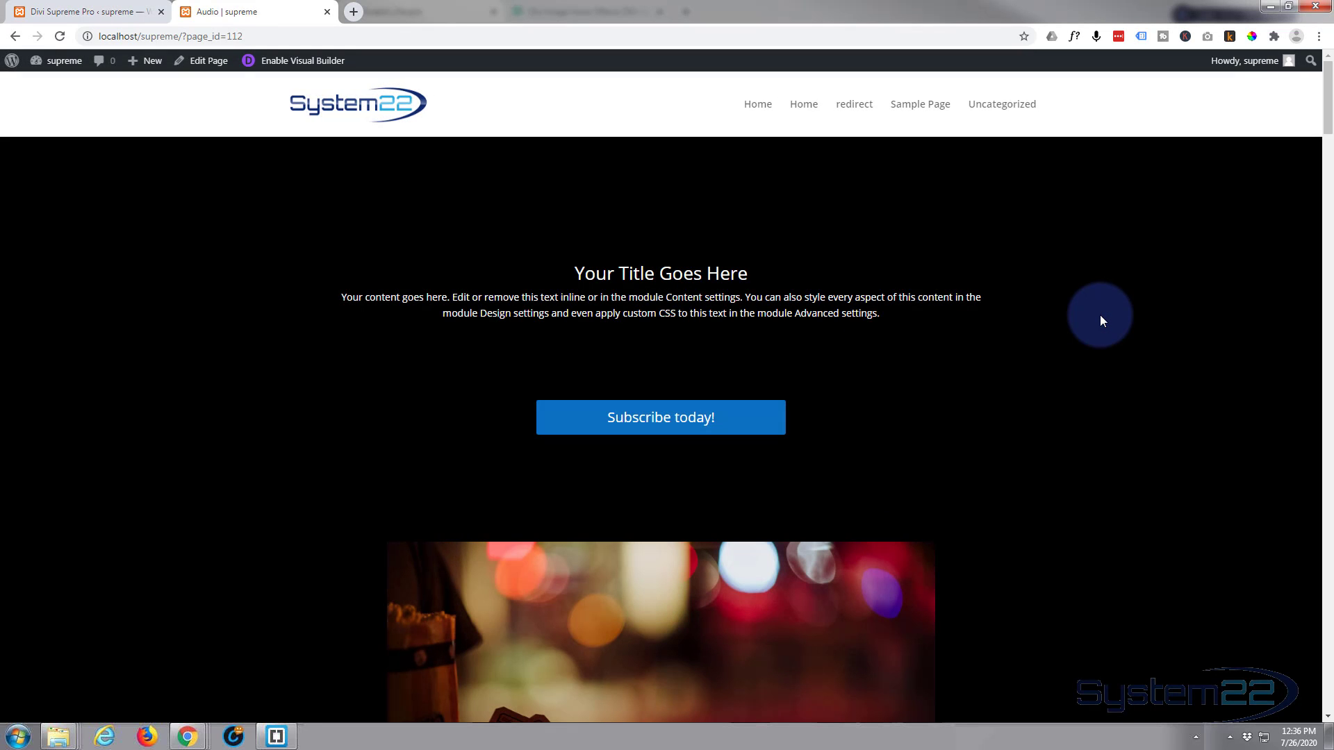
{"action": "left_click", "coordinate": [669, 417]}
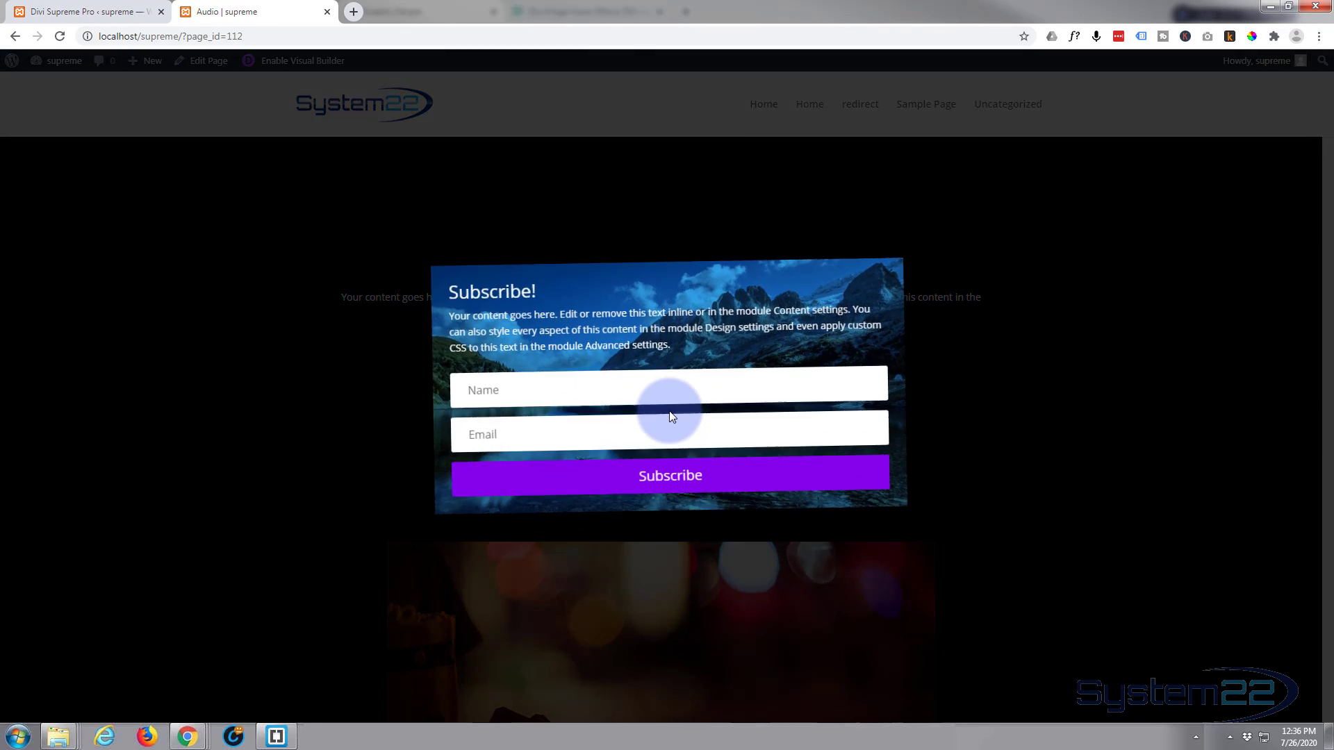
{"action": "left_click", "coordinate": [1091, 545]}
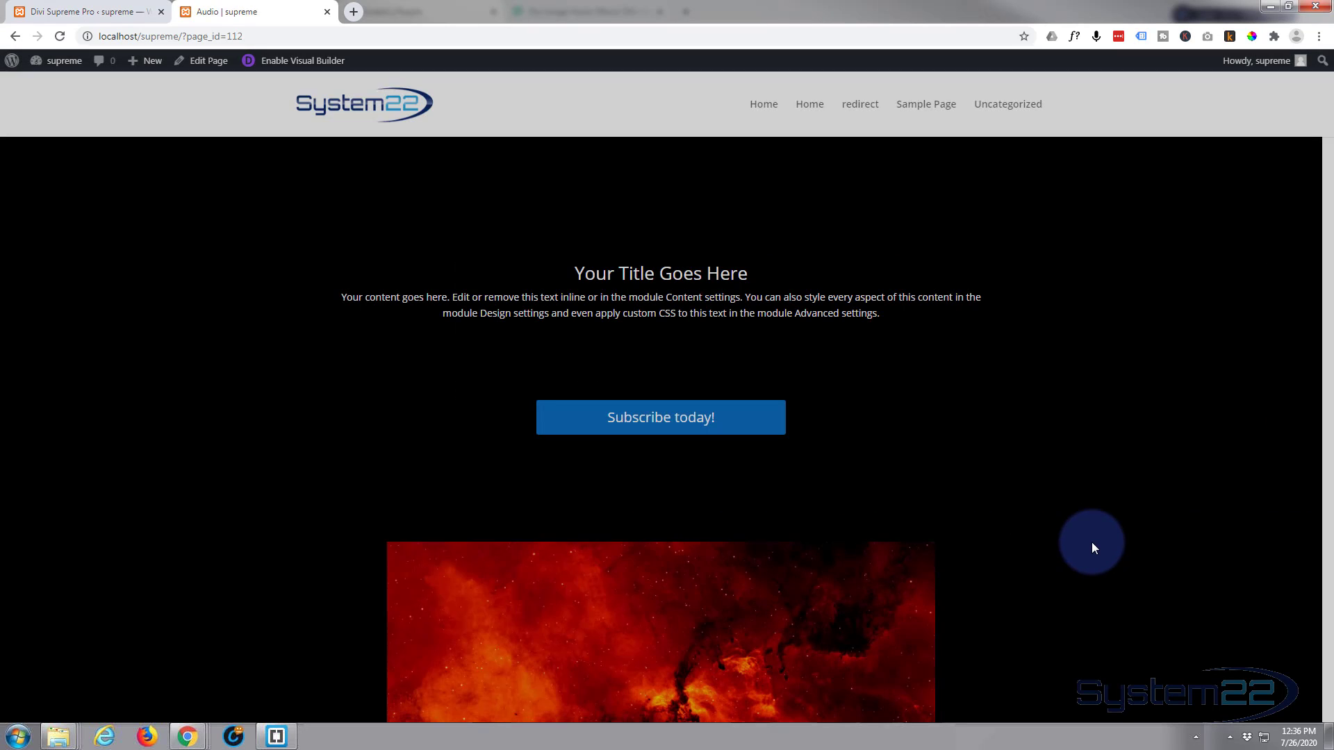